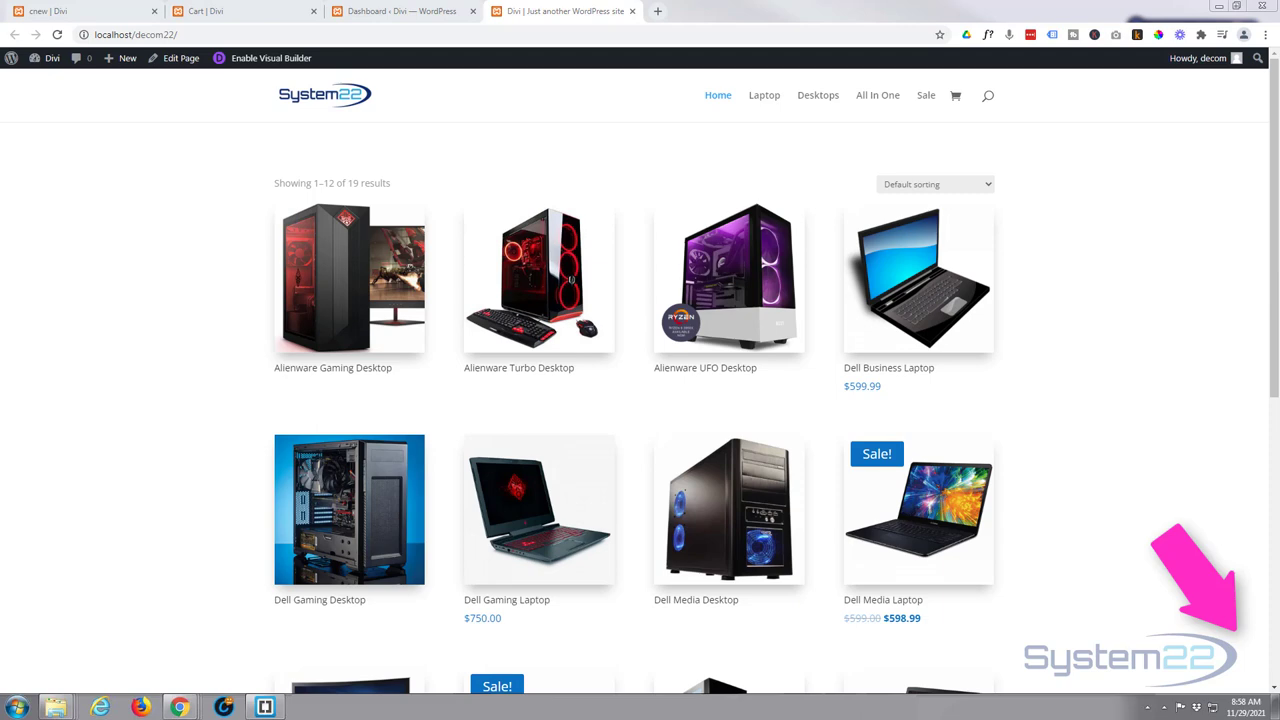
Step: Look over the shop's home page product listing and the default cart page layout
scroll(1143, 460, down, 2)
scroll(1143, 460, down, 3)
scroll(1143, 462, up, 5)
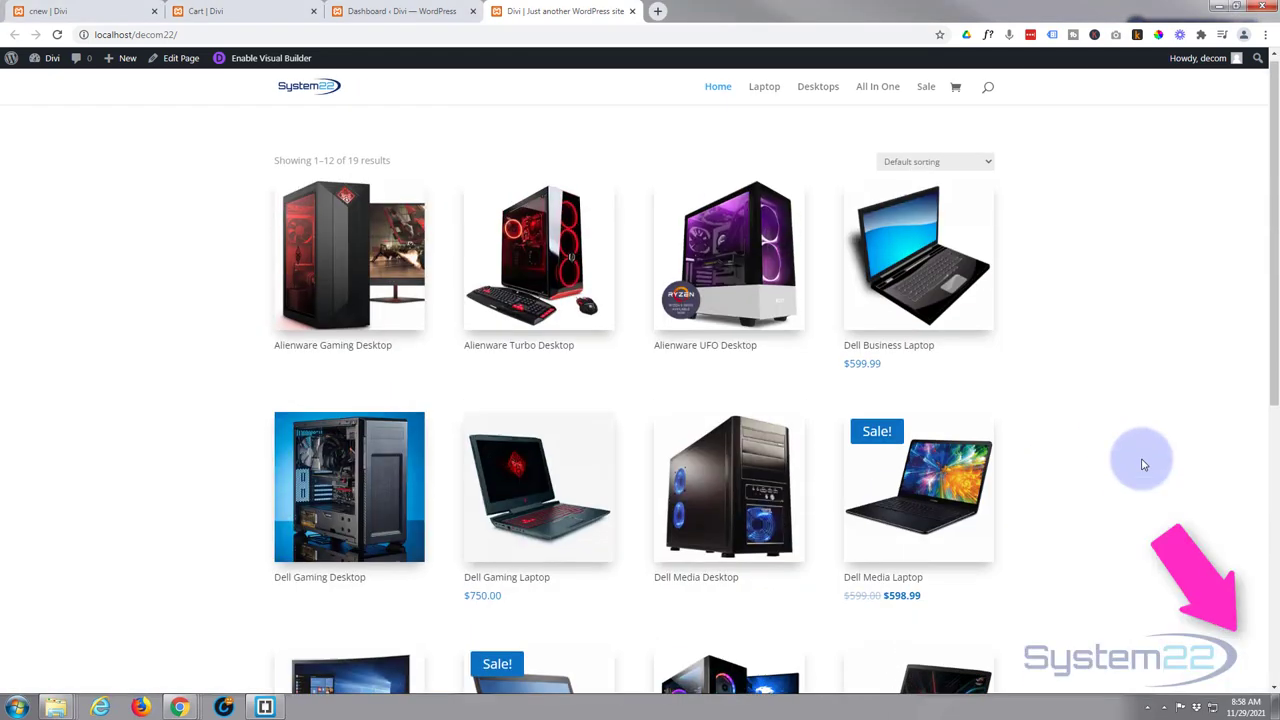
scroll(1144, 464, up, 1)
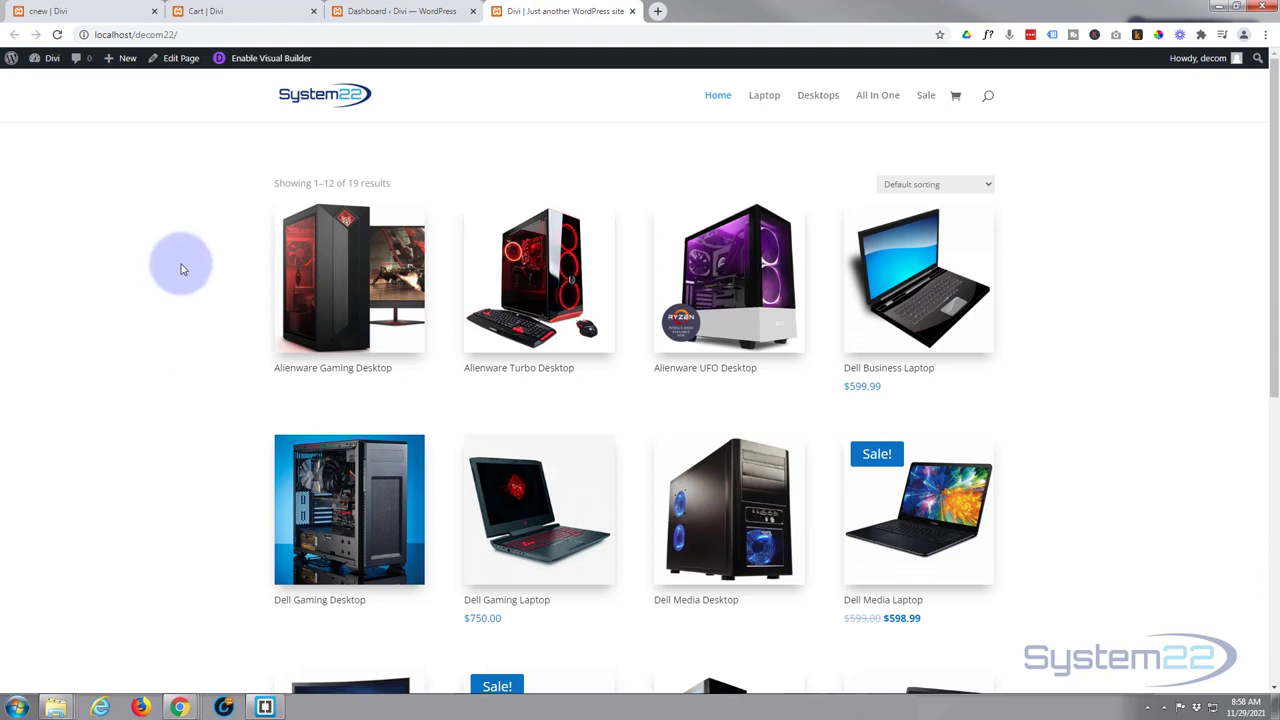
click(246, 14)
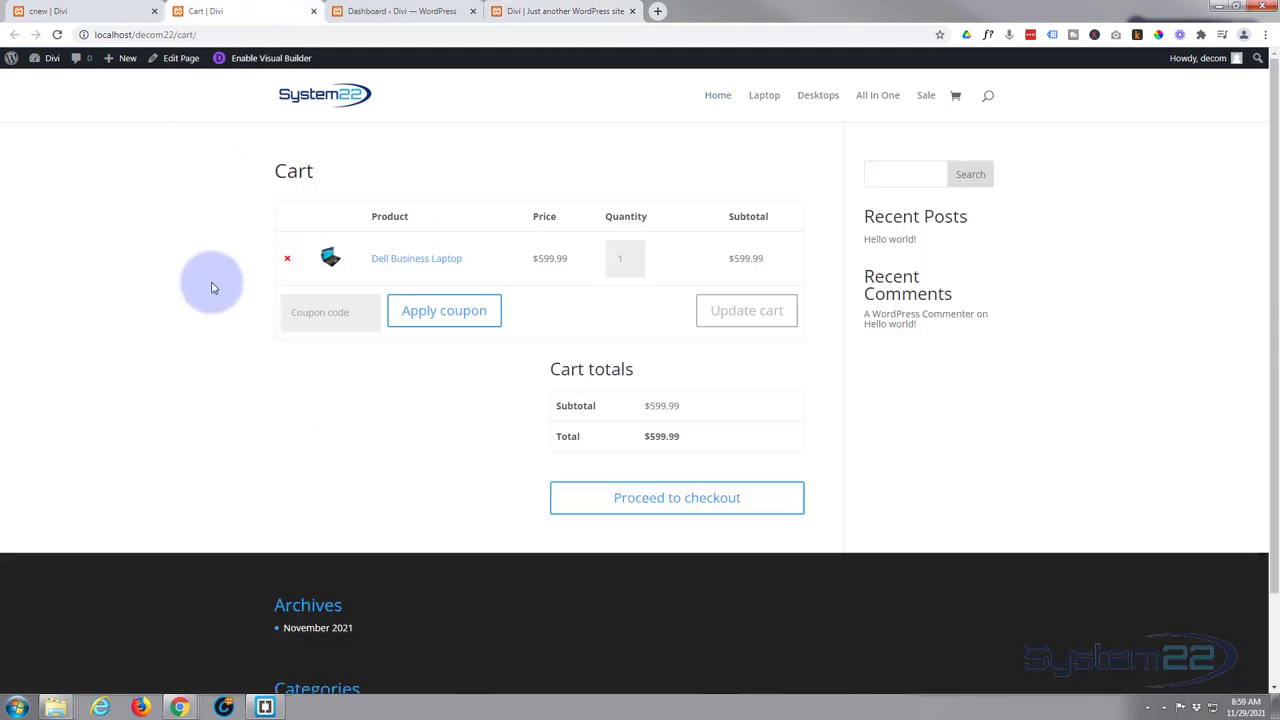
scroll(214, 300, down, 2)
scroll(218, 309, up, 2)
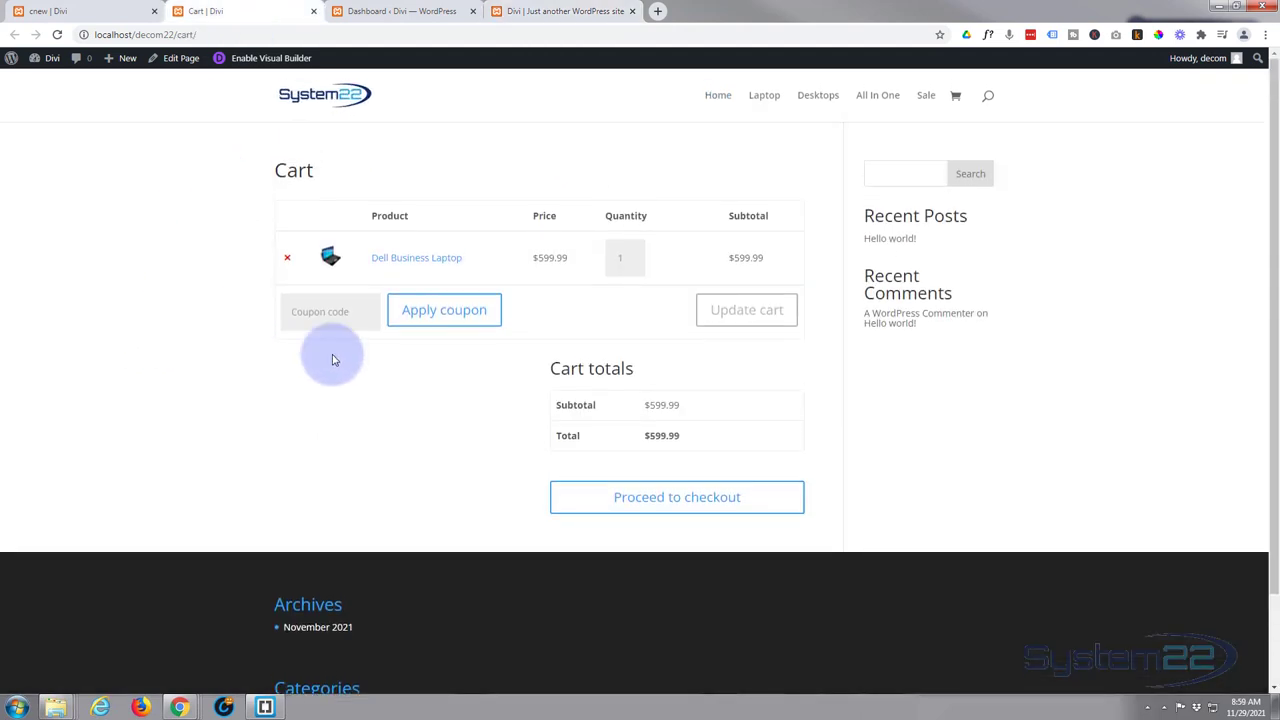
Step: Examine the custom-designed cnew cart page, from the countdown banner through the cart totals to the related products
click(85, 11)
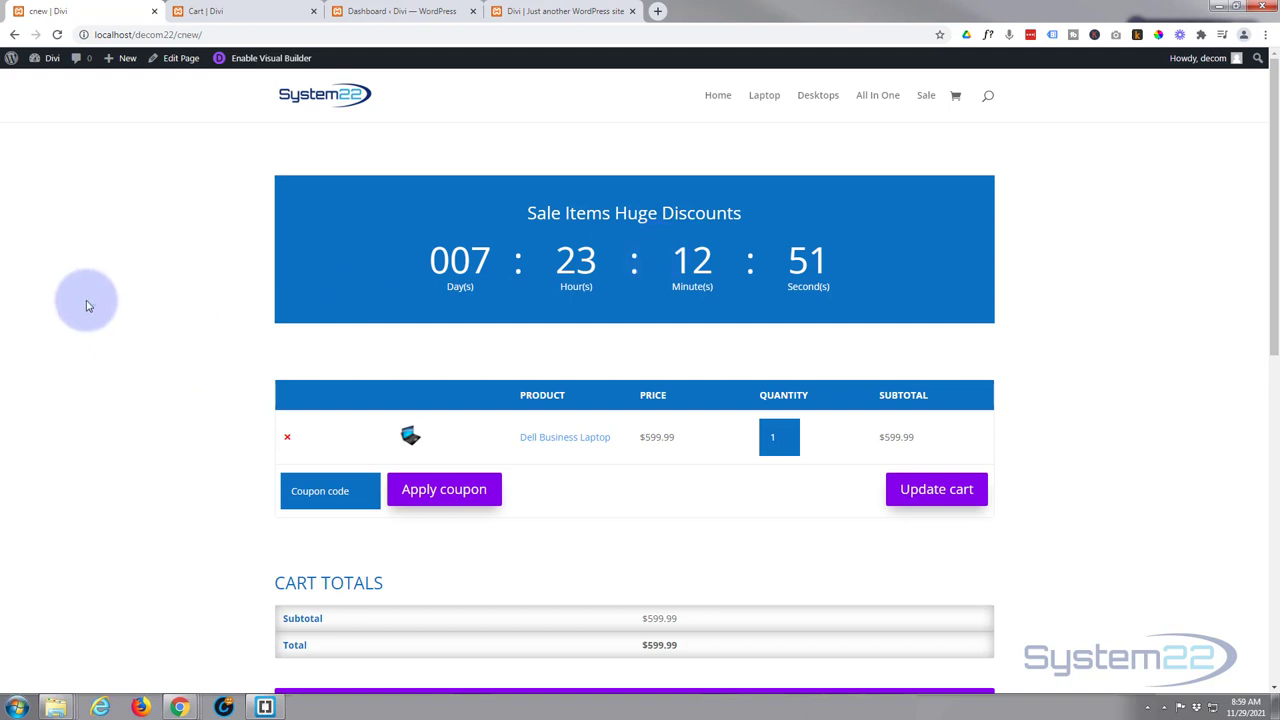
scroll(95, 303, down, 3)
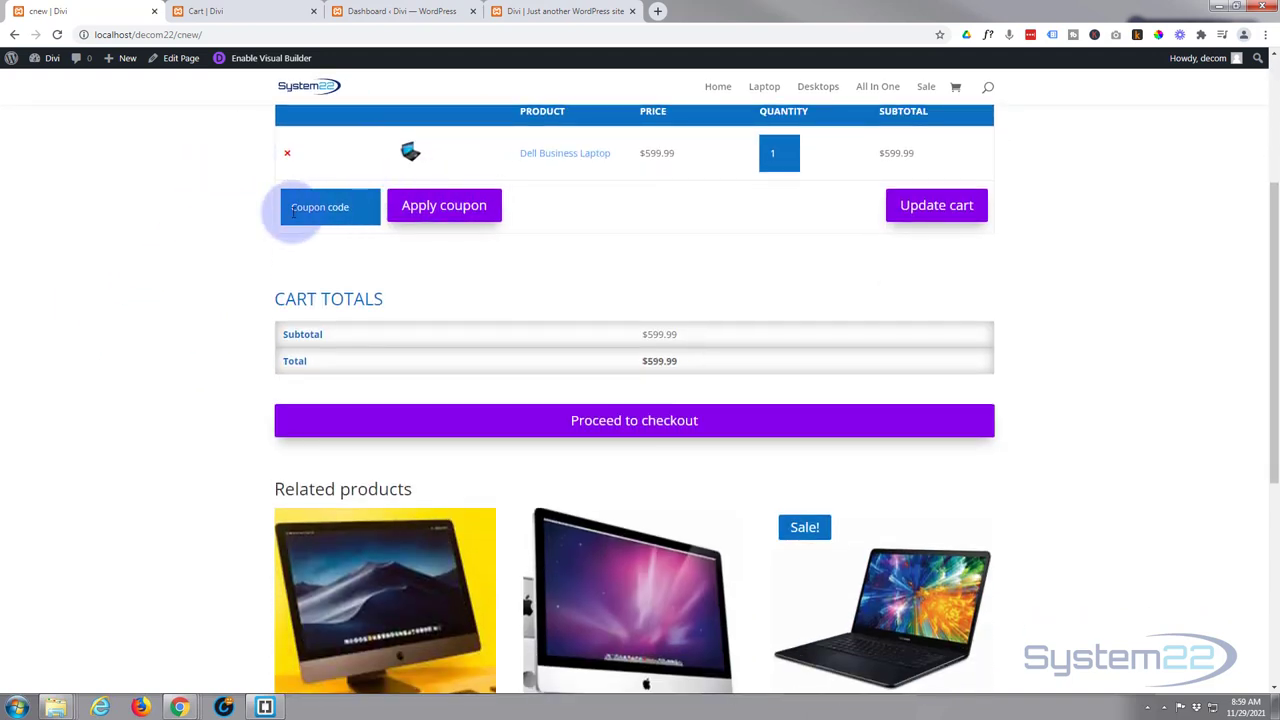
scroll(262, 357, down, 1)
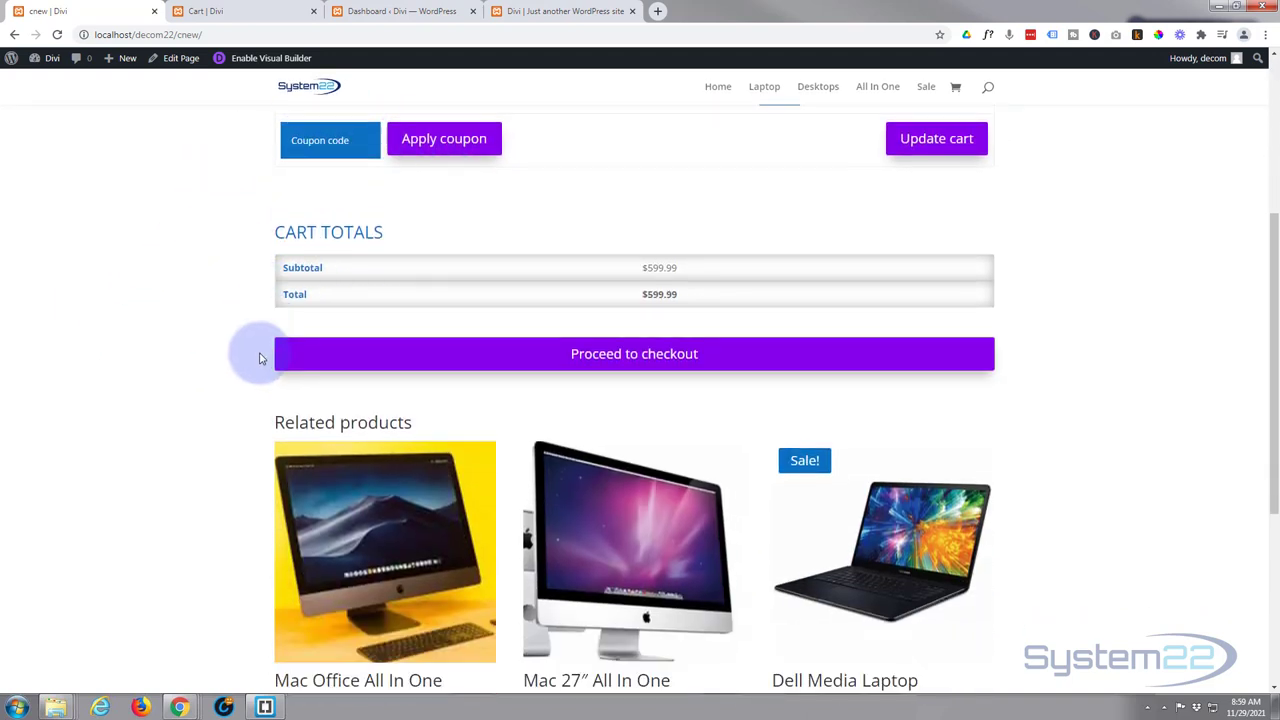
scroll(258, 358, down, 2)
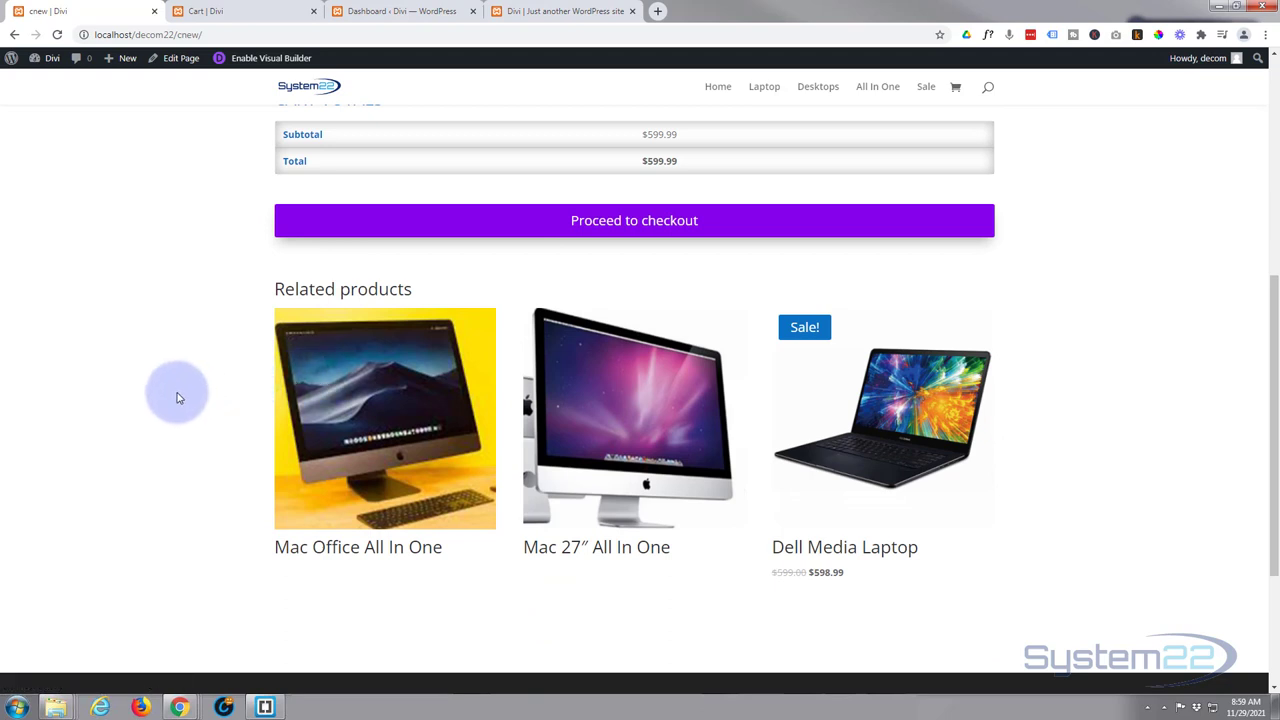
scroll(177, 398, up, 3)
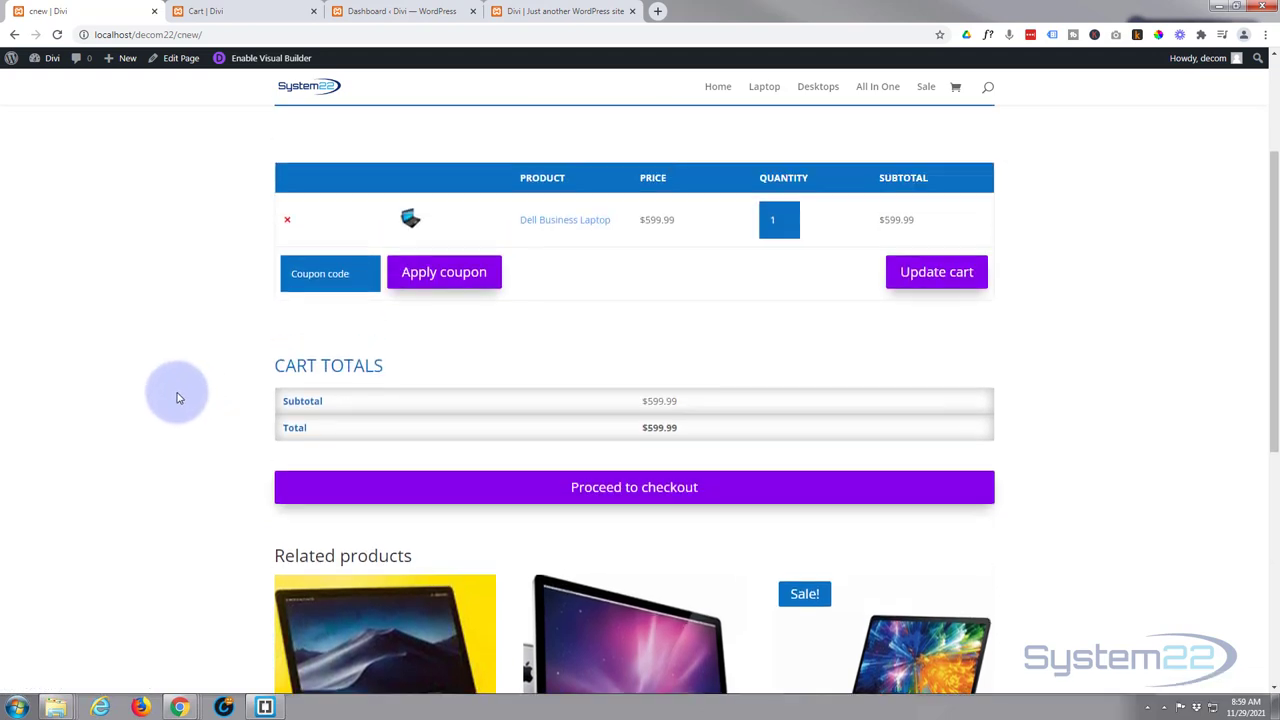
scroll(177, 398, up, 2)
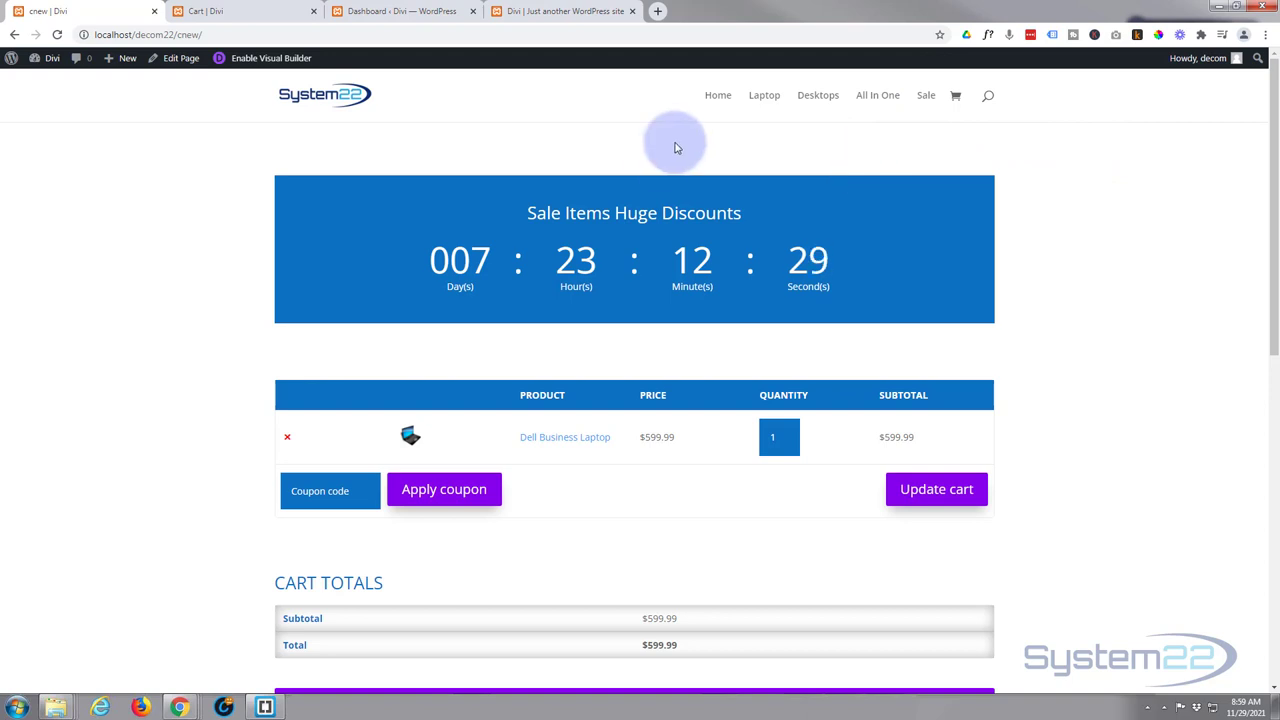
scroll(665, 157, down, 2)
scroll(665, 172, up, 2)
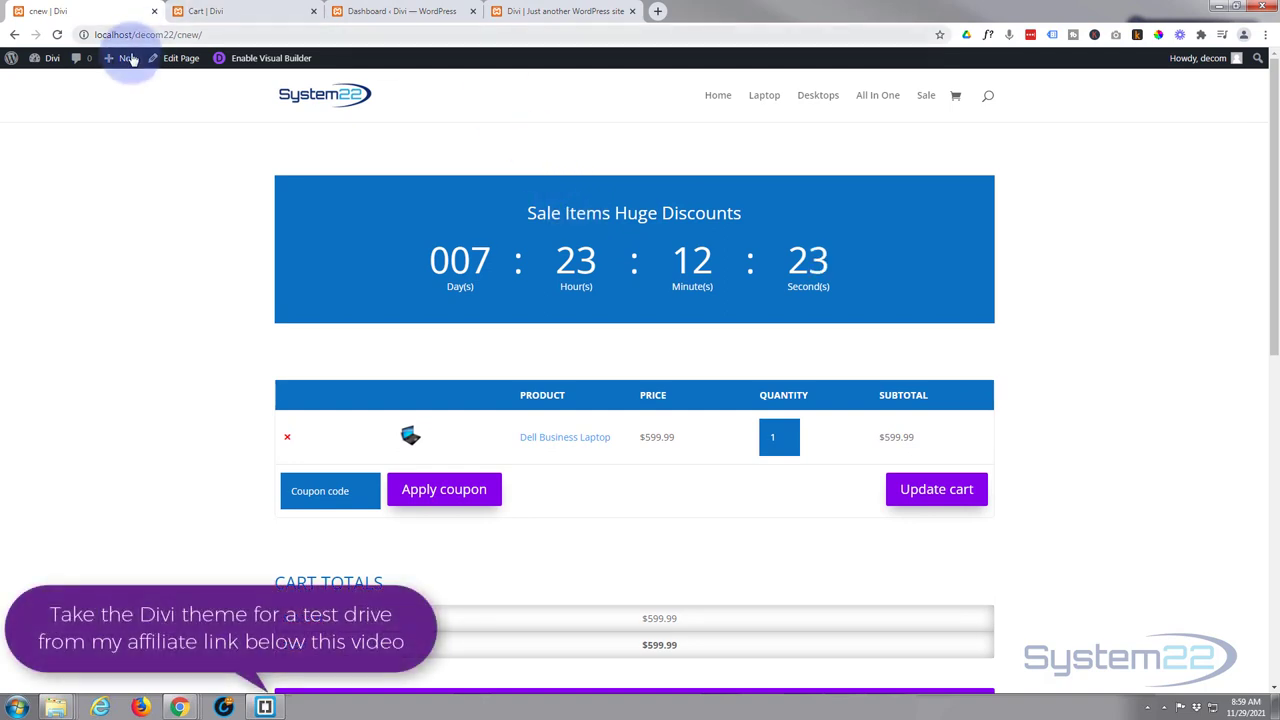
Step: Create a page titled New Cart and start building it from scratch with the Divi Builder
mouse_move(128, 62)
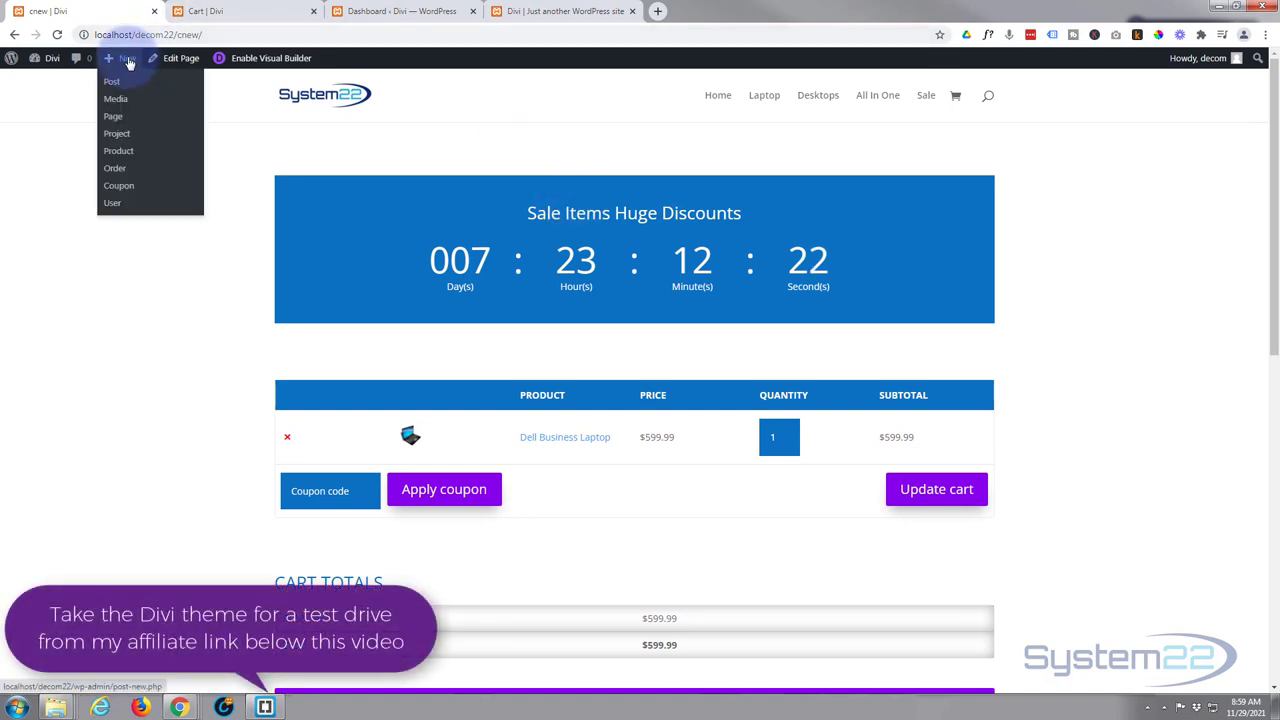
click(113, 116)
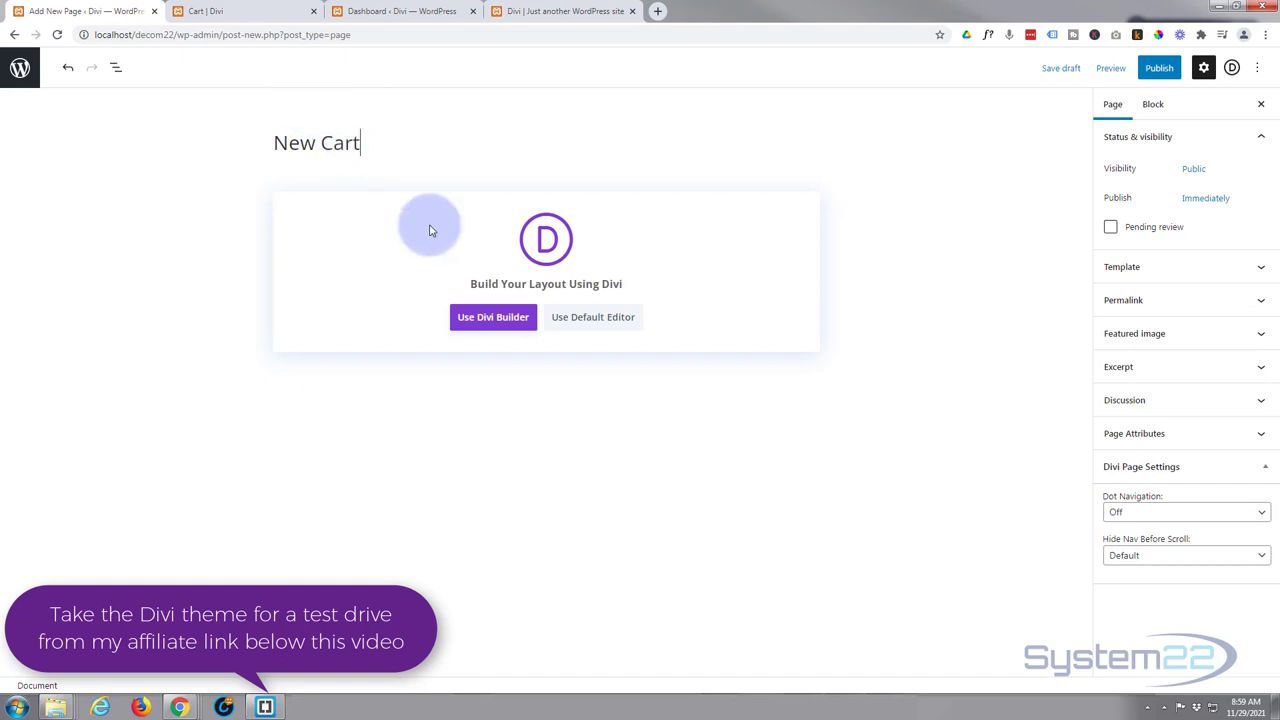
click(511, 324)
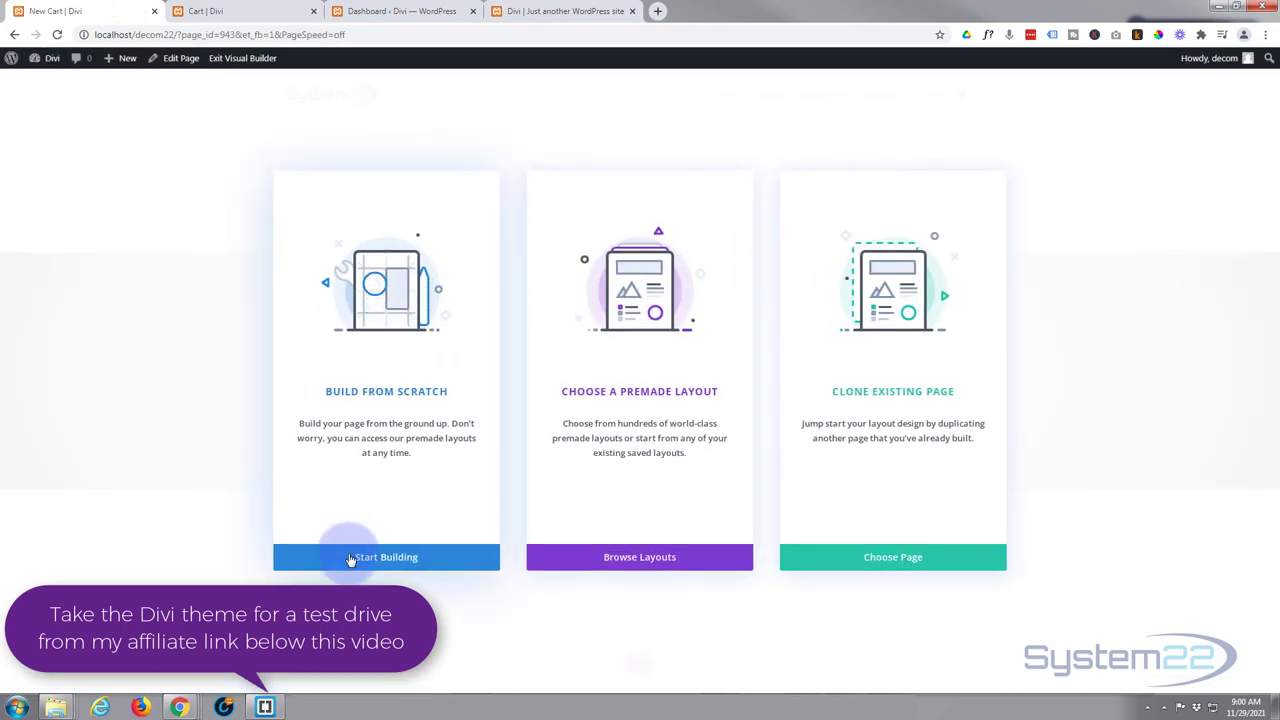
click(372, 564)
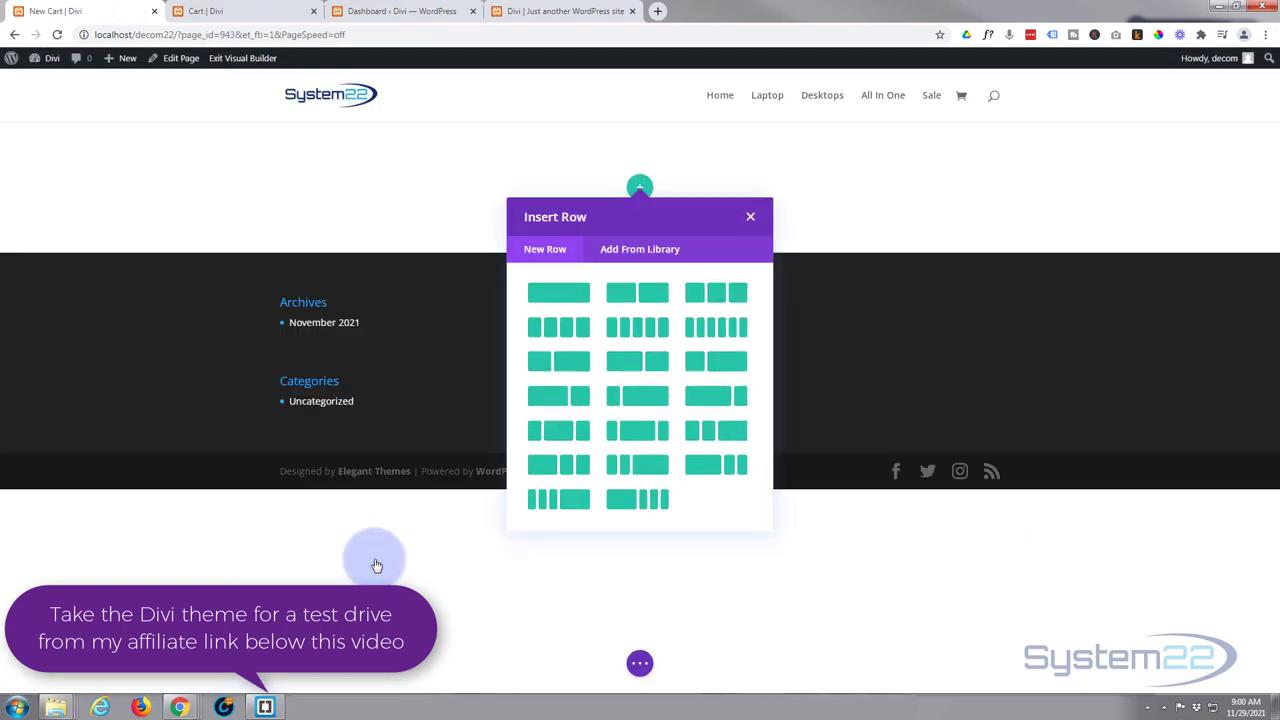
Step: Insert a single-column row and add a Woo Cart Products module from the Woo Modules to it
click(564, 298)
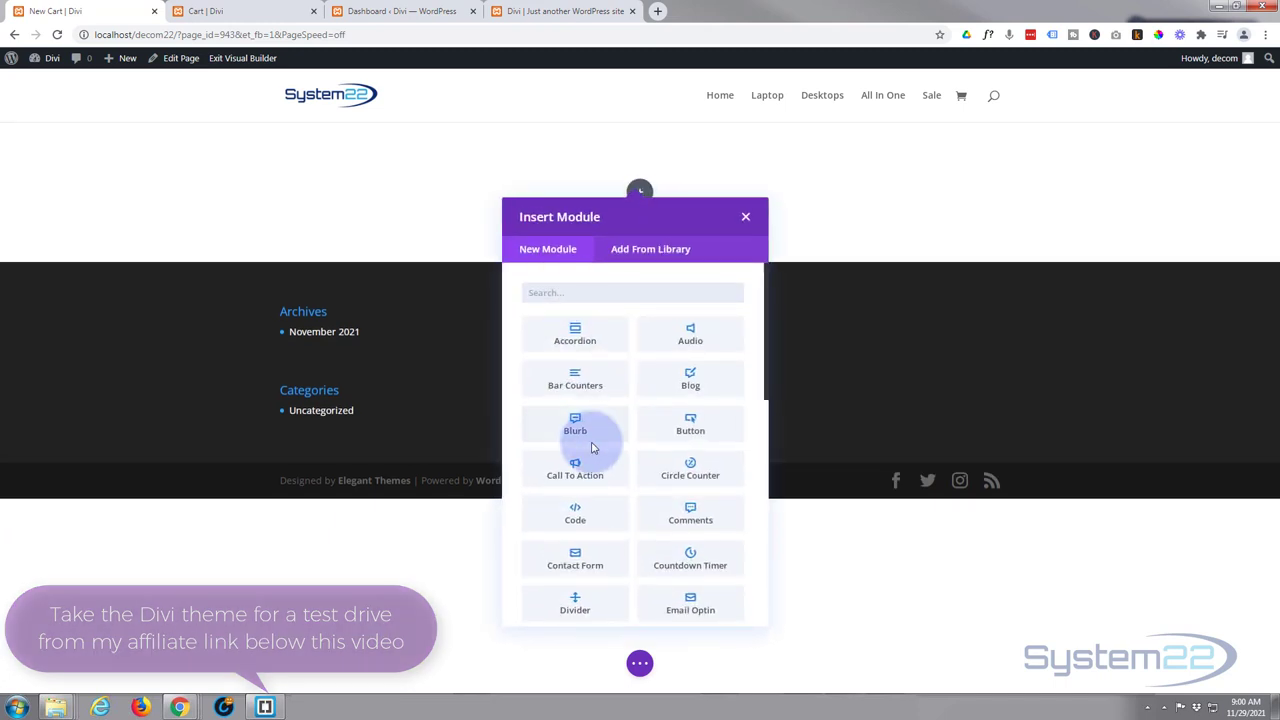
scroll(586, 420, down, 5)
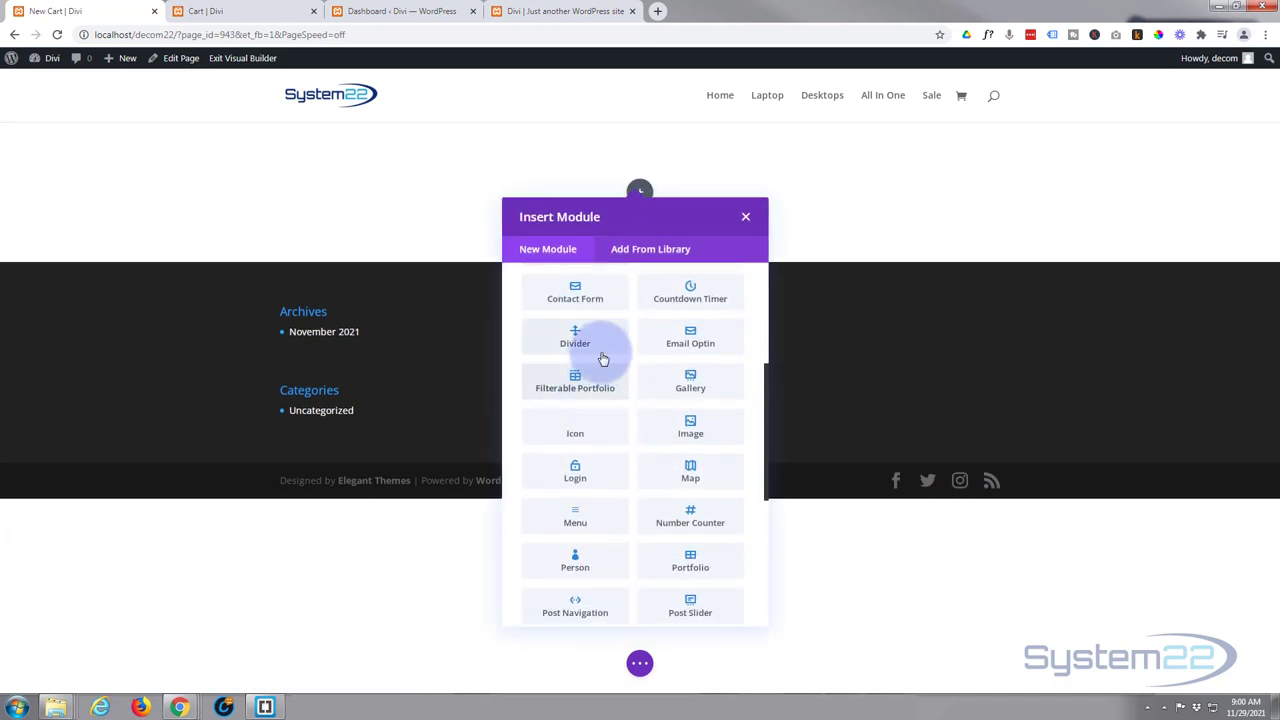
scroll(603, 358, down, 6)
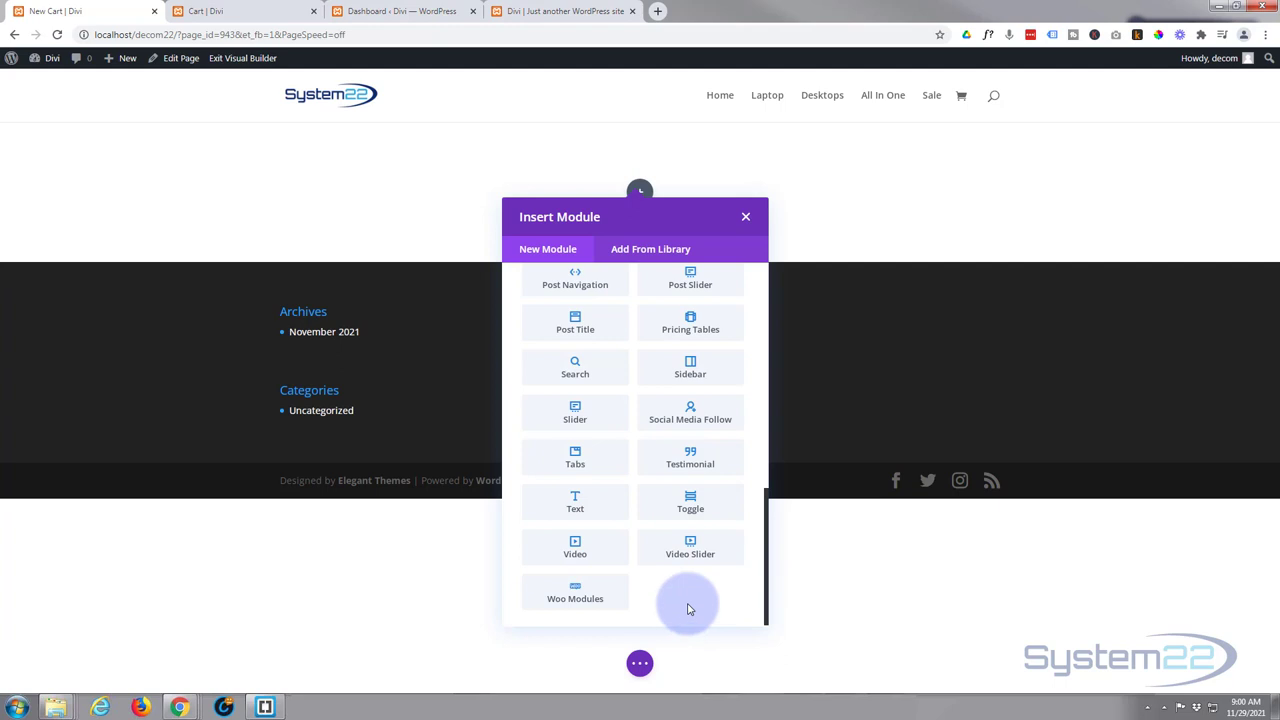
click(543, 597)
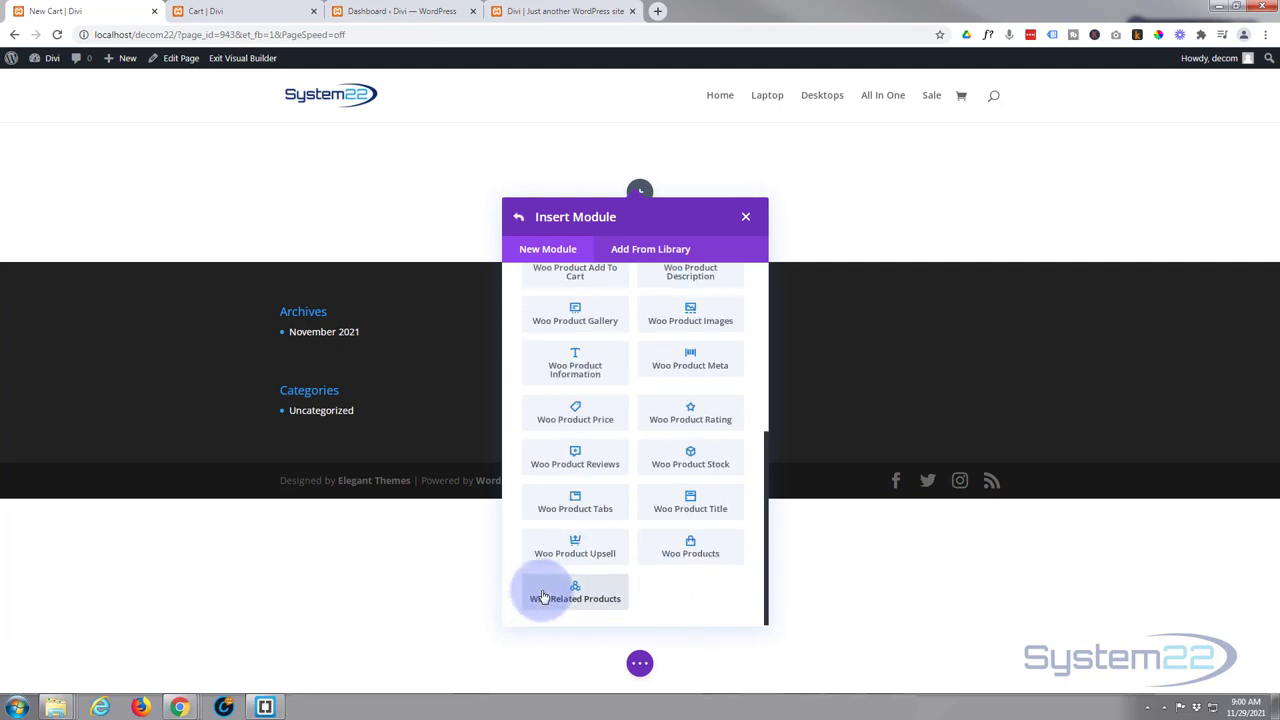
scroll(548, 469, up, 3)
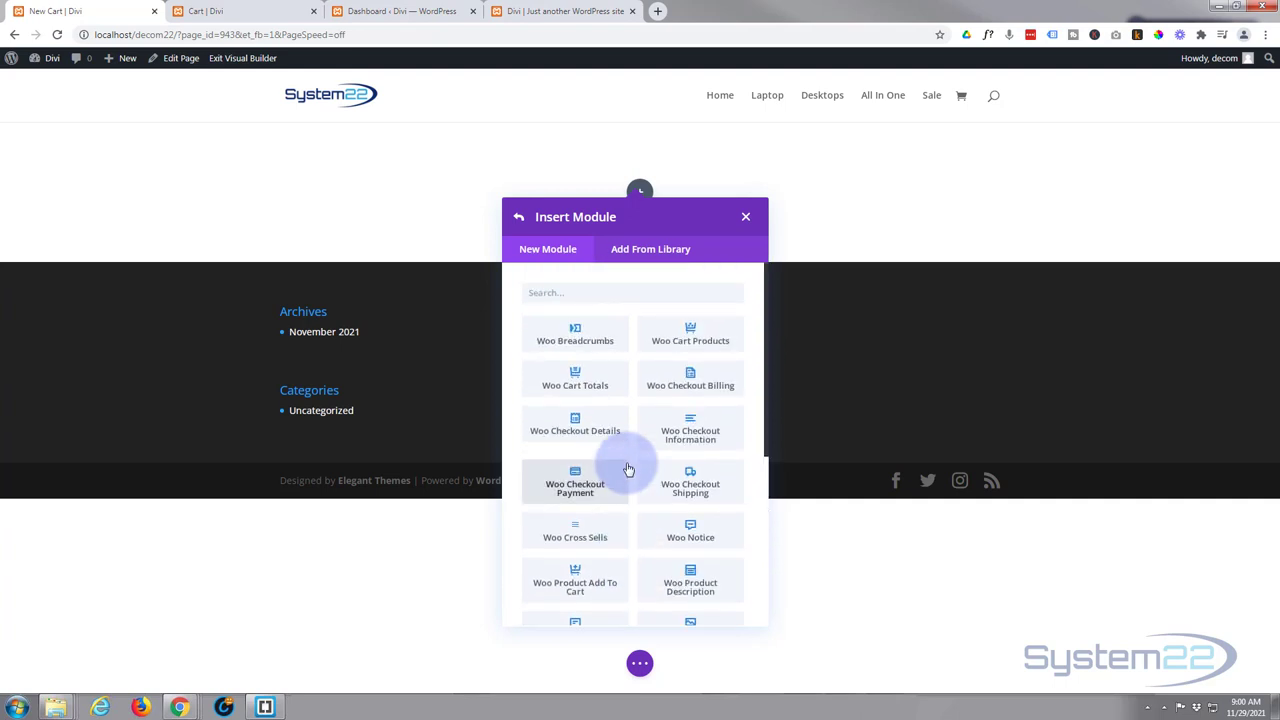
scroll(628, 465, down, 5)
scroll(626, 463, up, 5)
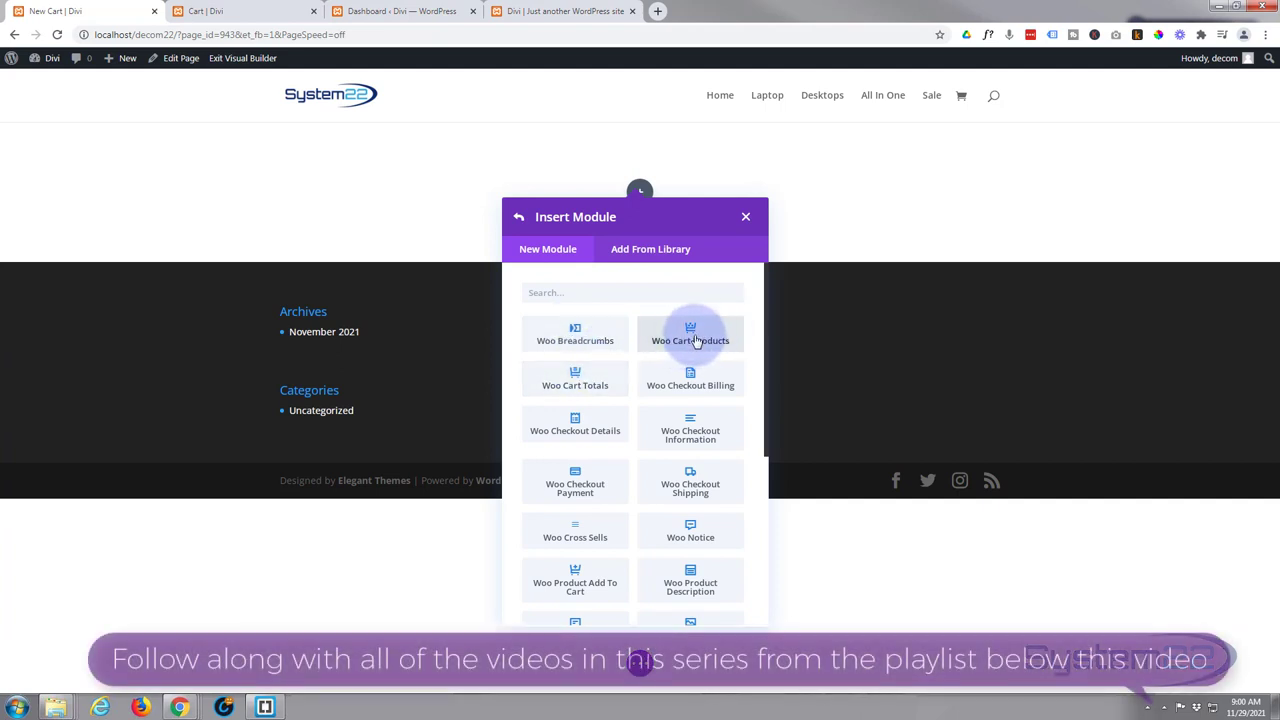
click(697, 341)
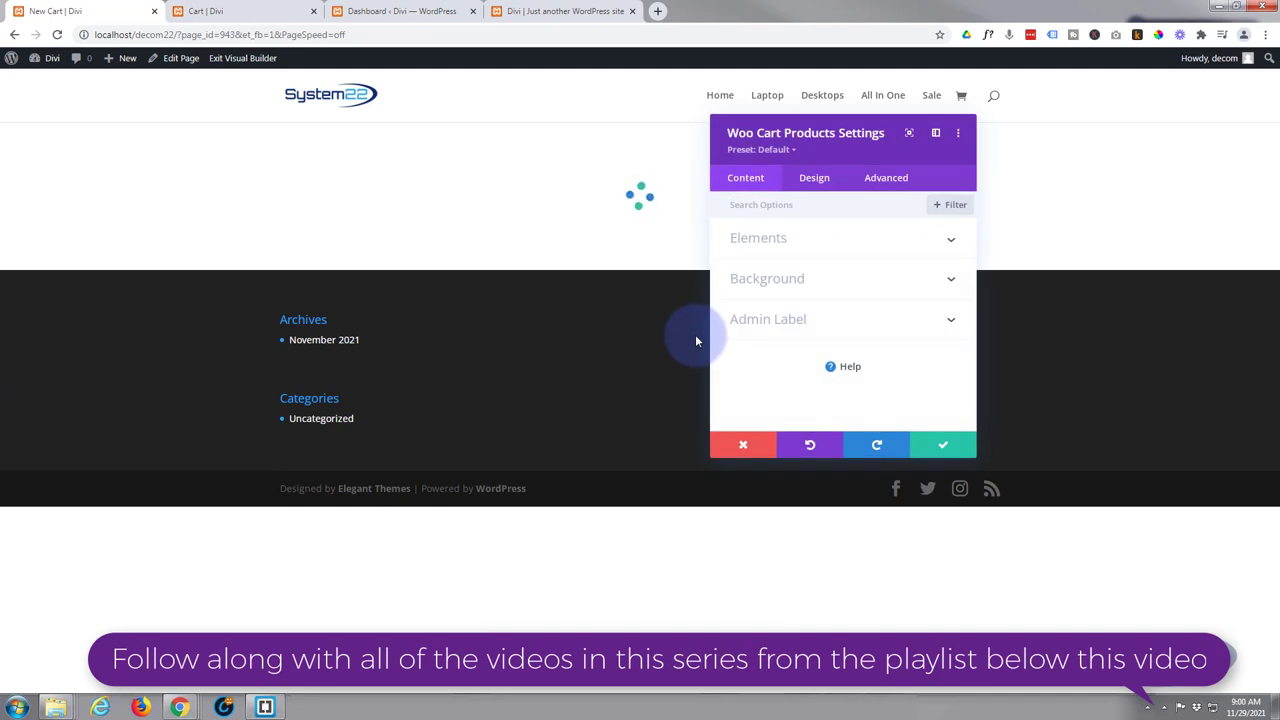
Step: Move the module settings window clear of the cart table and review the Elements visibility options
drag(880, 140, 626, 337)
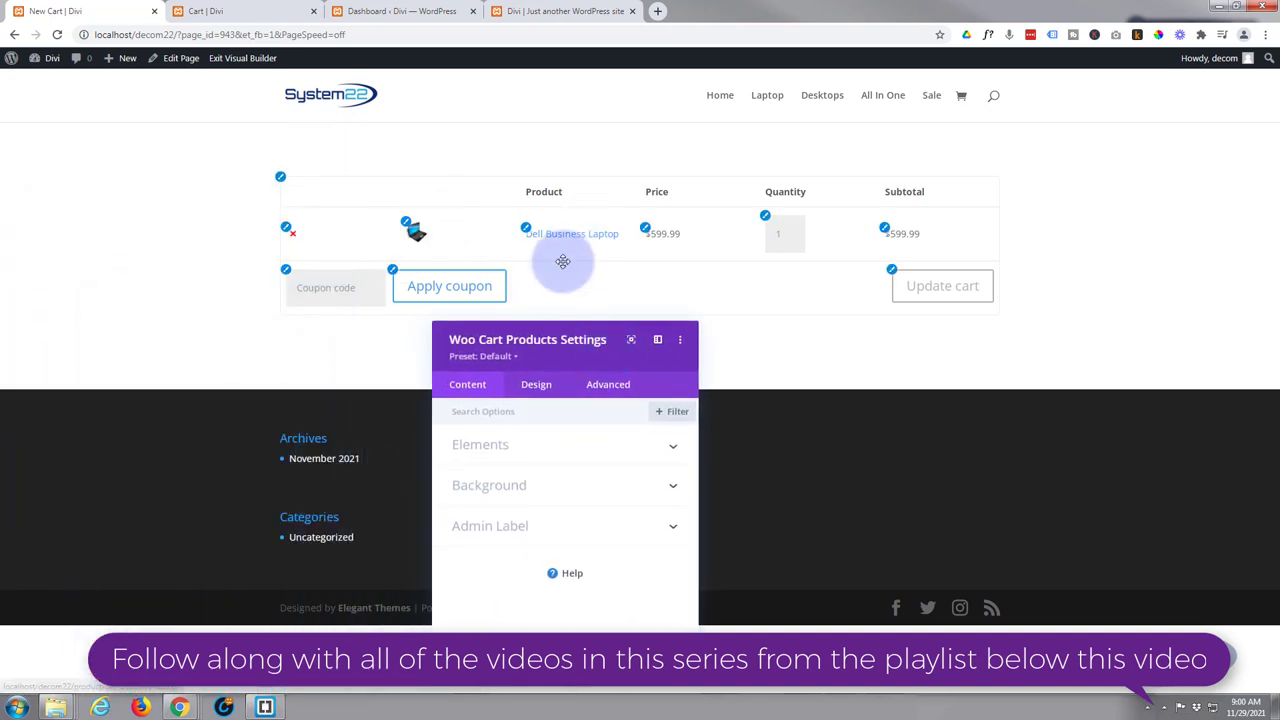
click(549, 446)
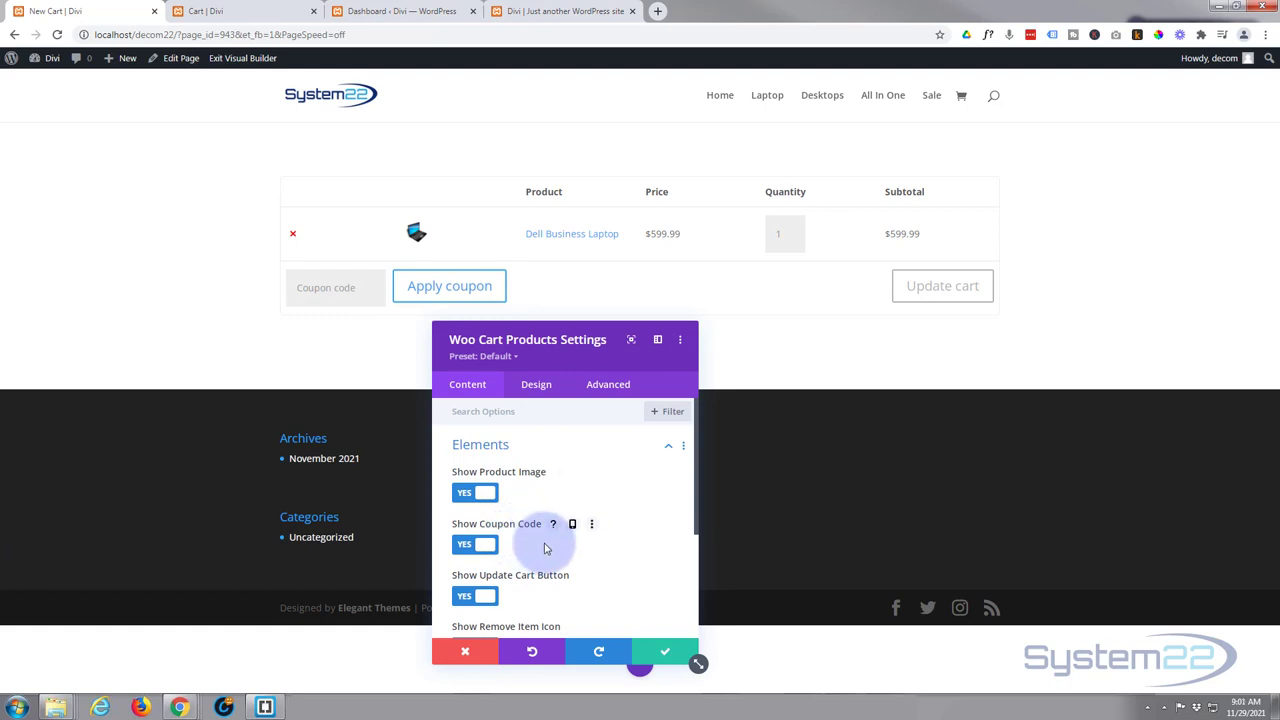
scroll(531, 520, down, 1)
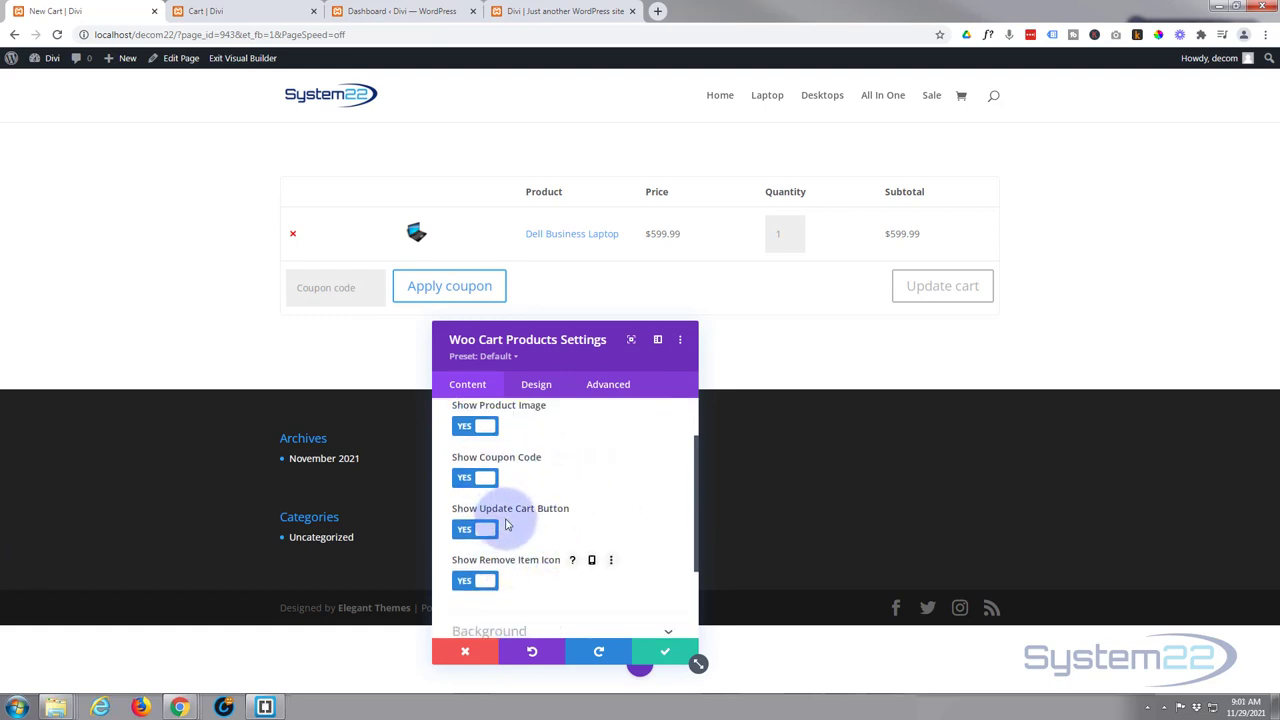
scroll(515, 522, up, 1)
scroll(510, 521, down, 1)
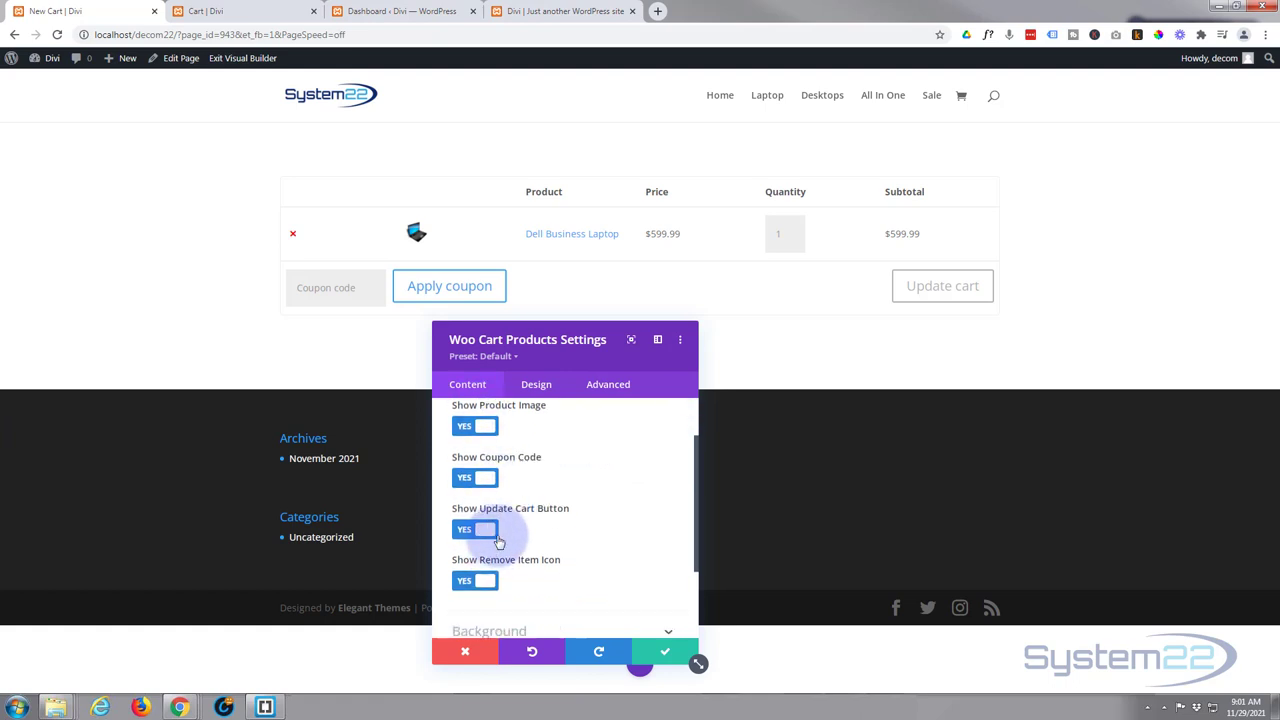
scroll(510, 525, down, 2)
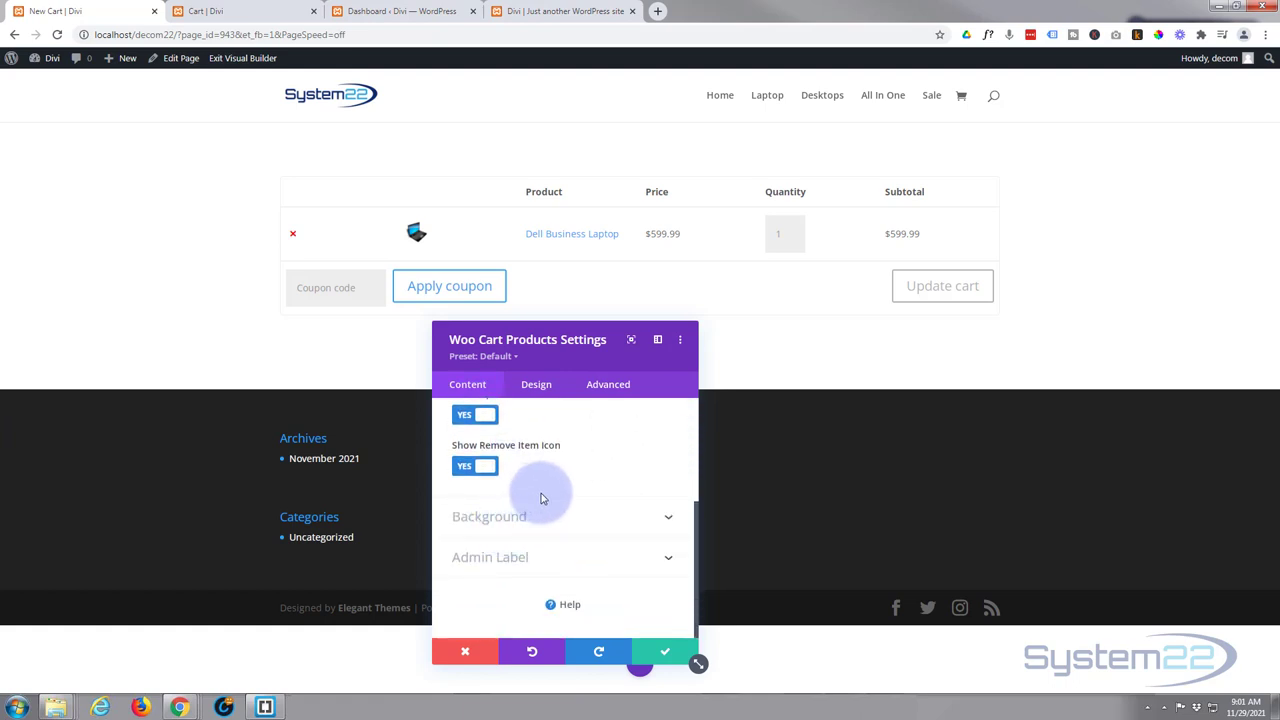
scroll(497, 574, up, 2)
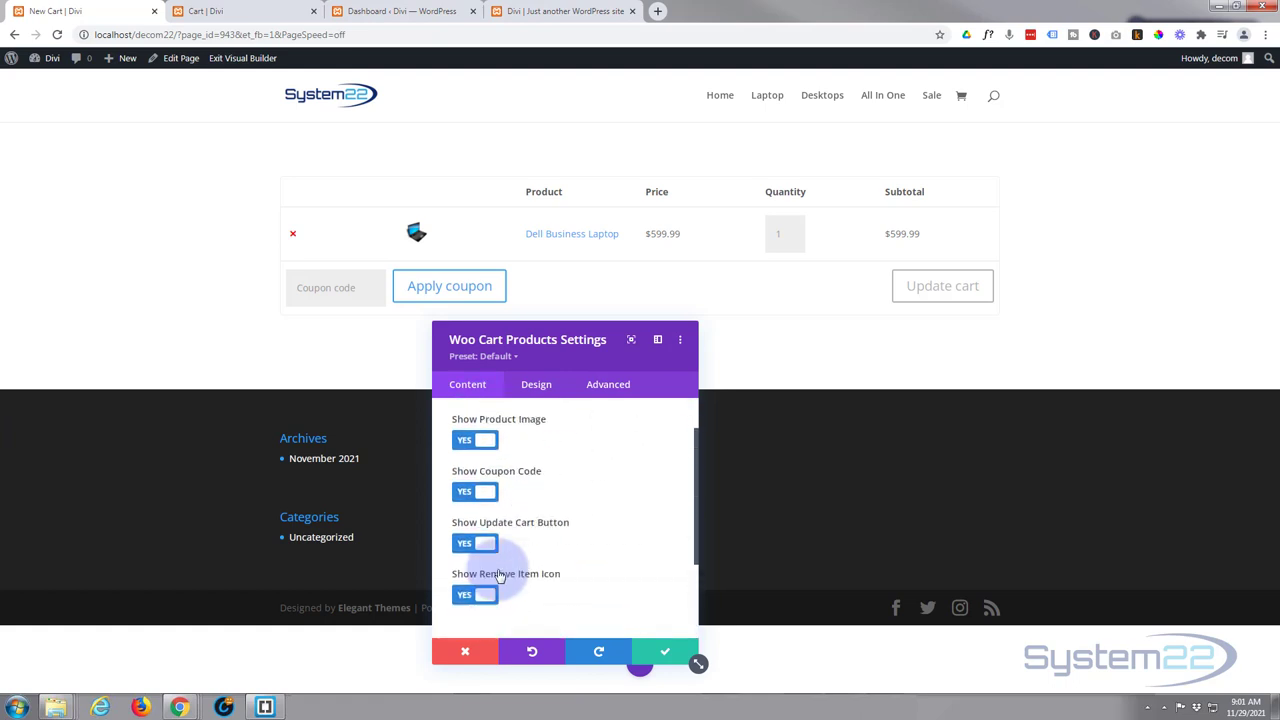
scroll(497, 574, up, 1)
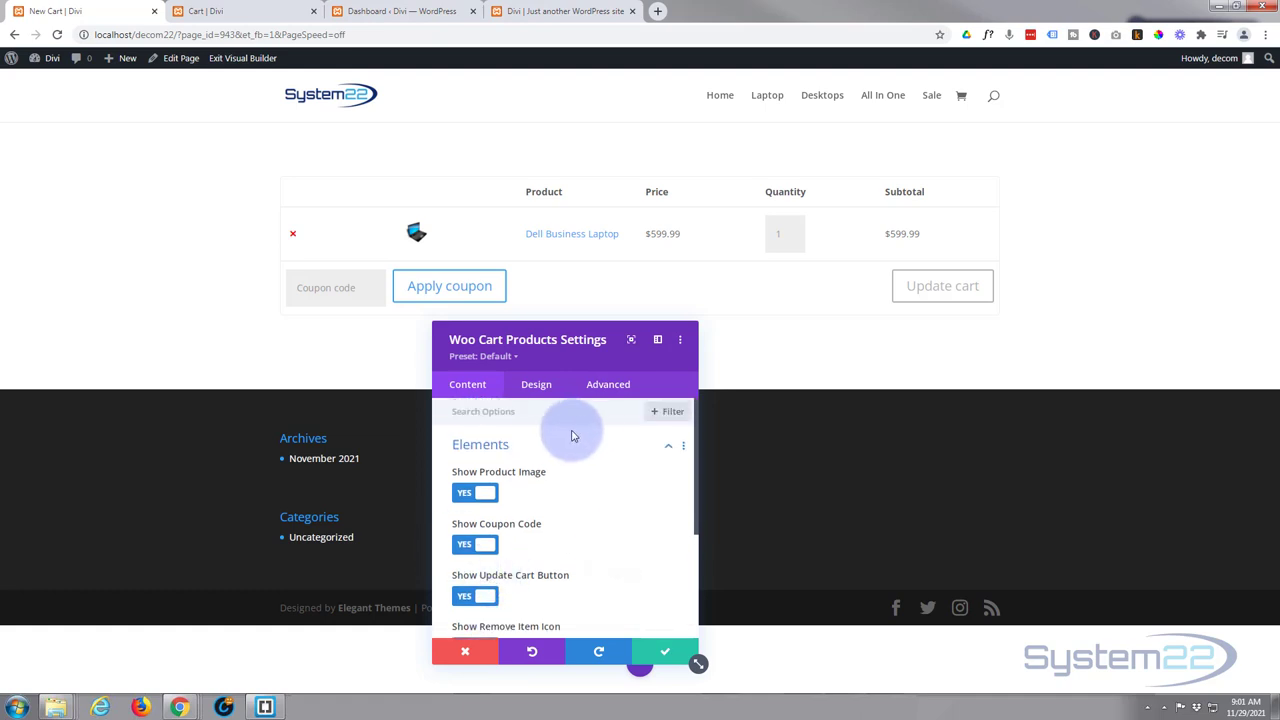
Step: Check the available Product Row Layout choices in the cart module's design settings without changing the selection
click(537, 387)
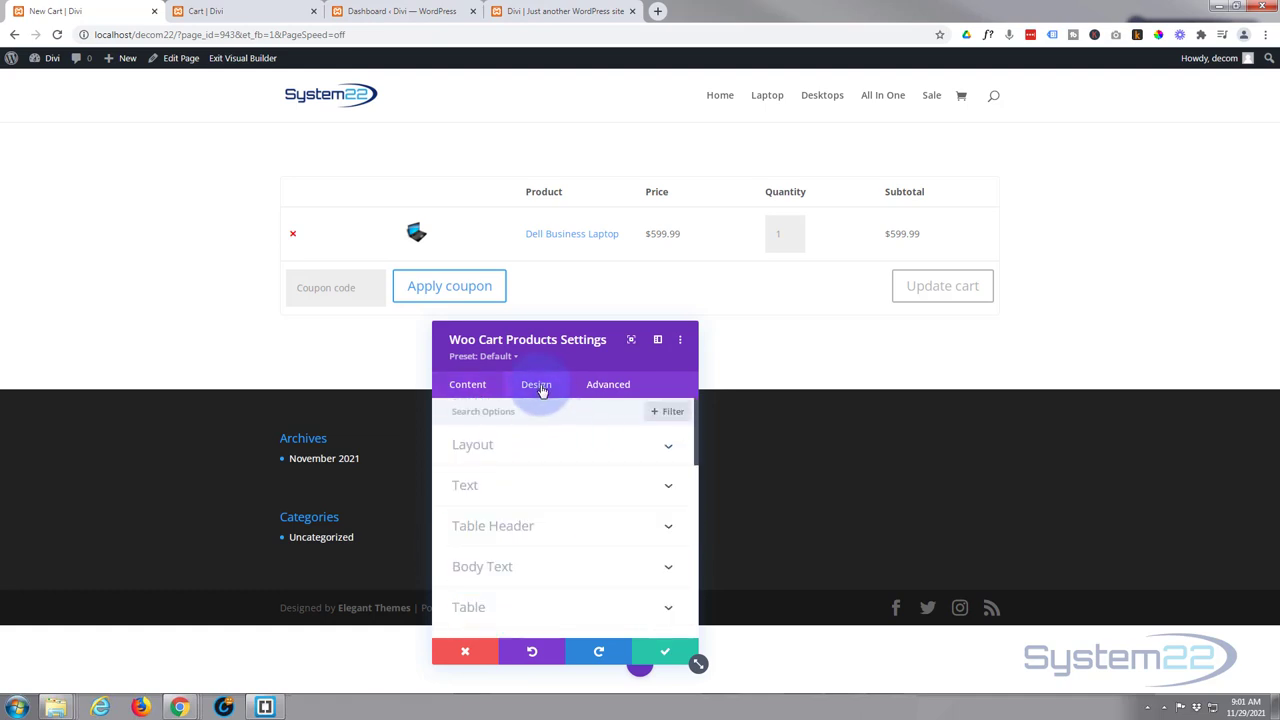
click(553, 447)
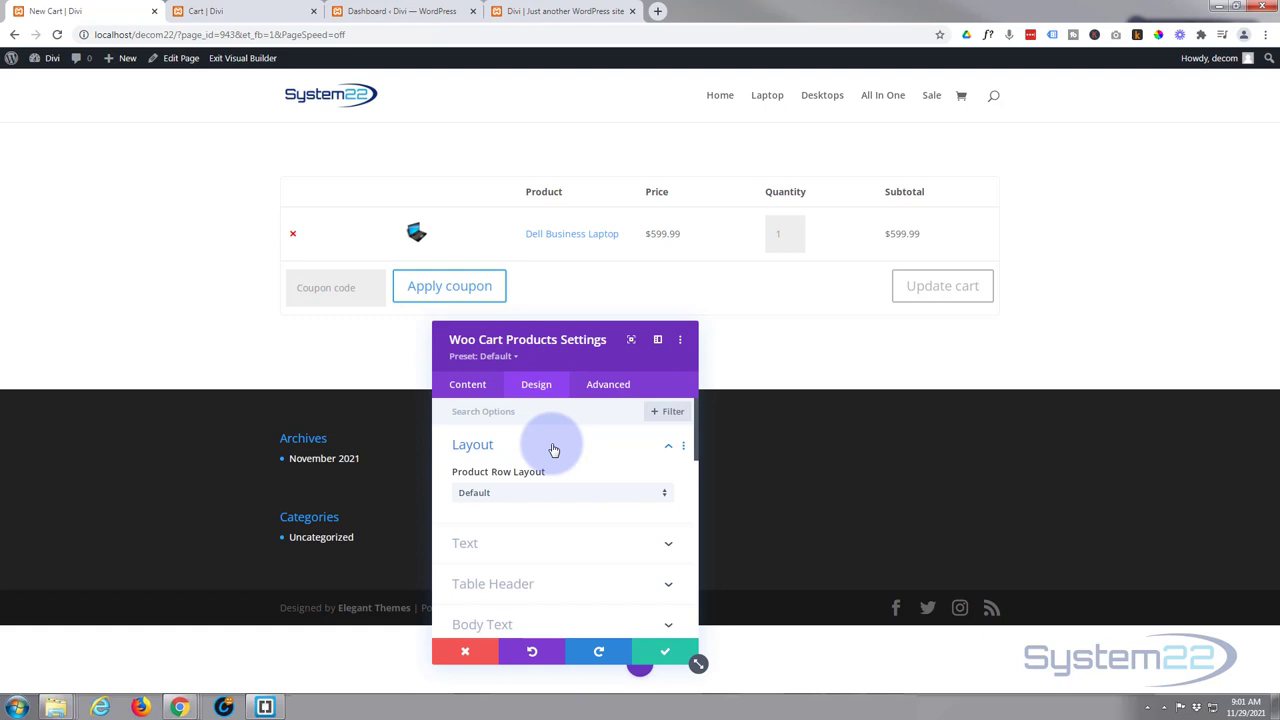
click(549, 492)
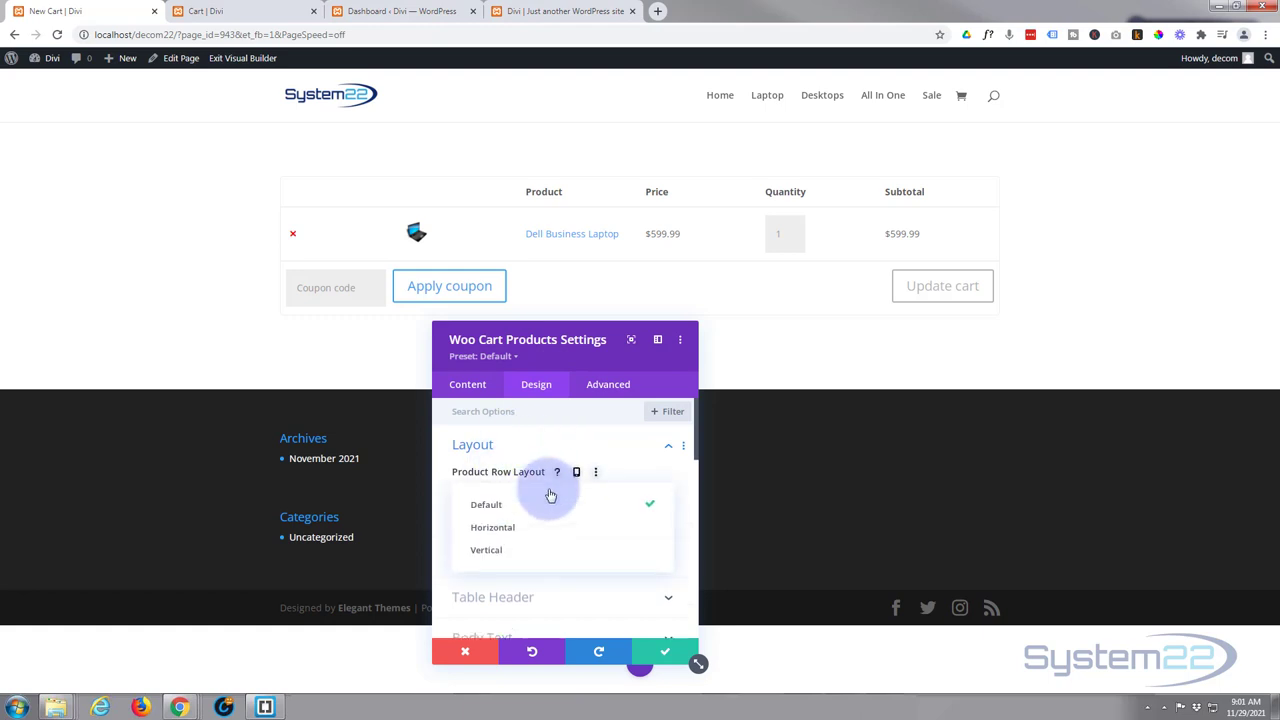
click(449, 456)
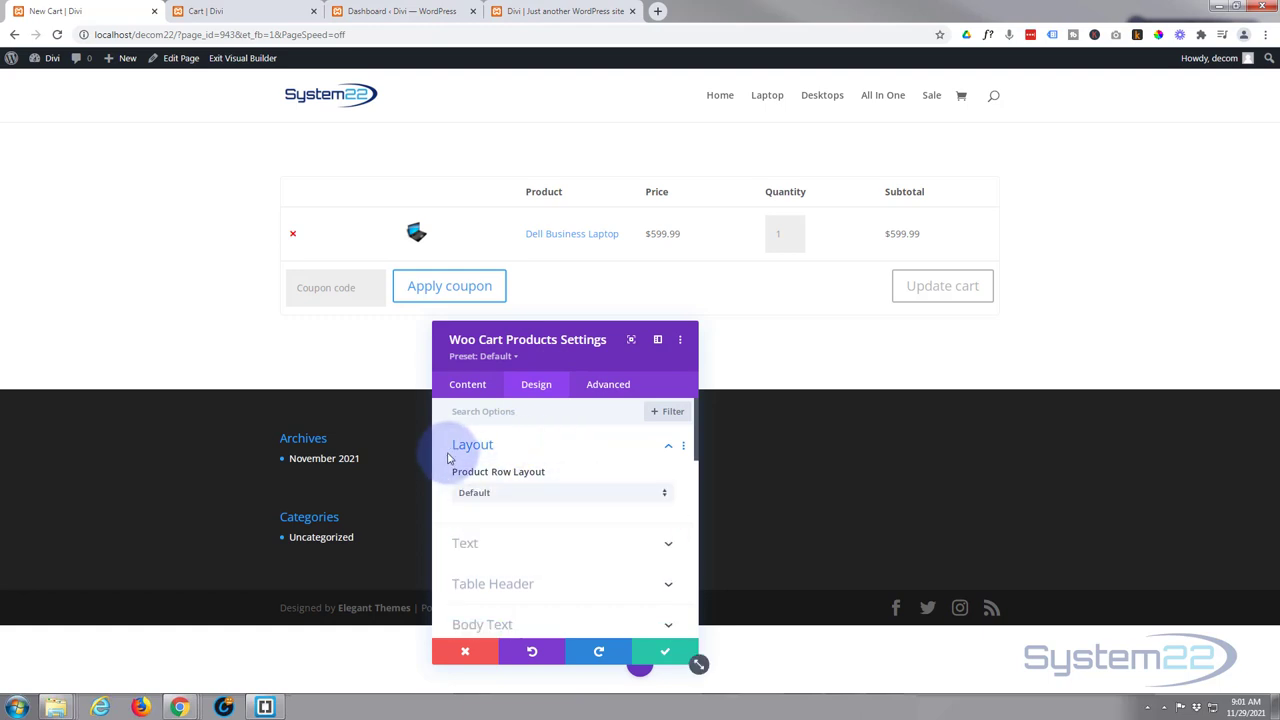
Step: Review the text alignment and text shadow options in the cart module's Text design settings
scroll(449, 459, down, 3)
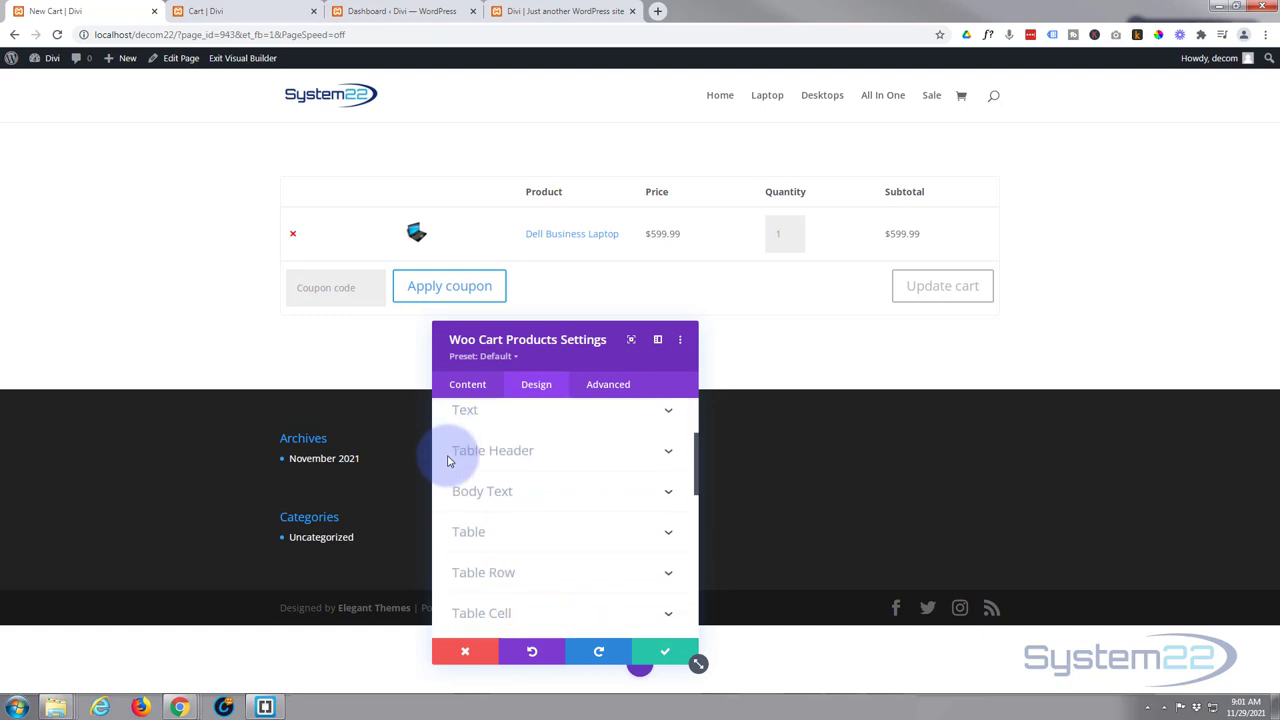
click(511, 424)
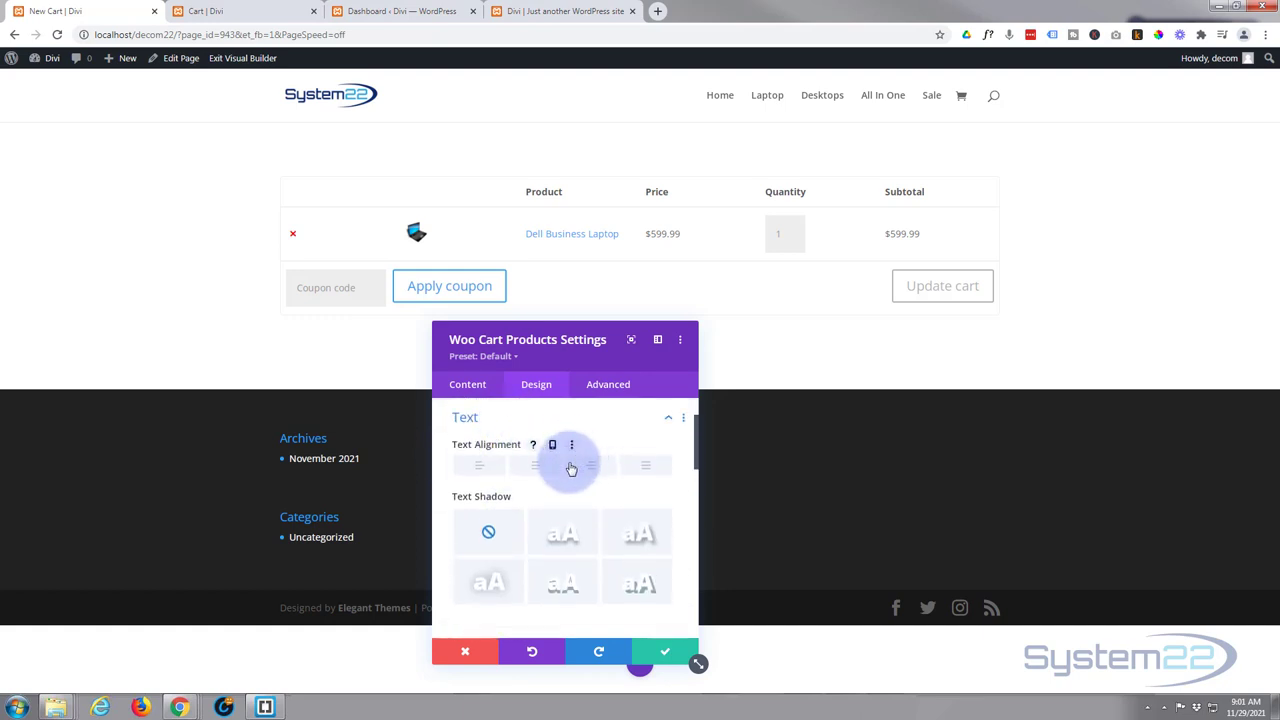
scroll(543, 467, down, 3)
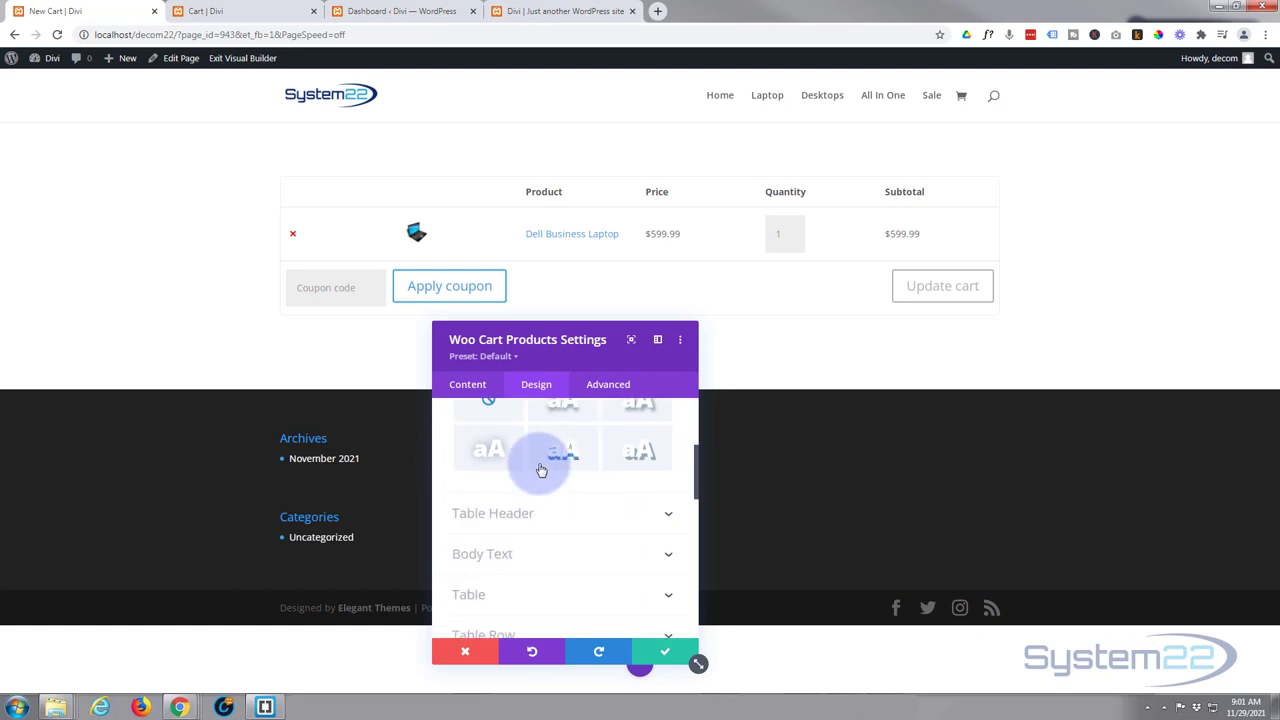
scroll(541, 470, down, 2)
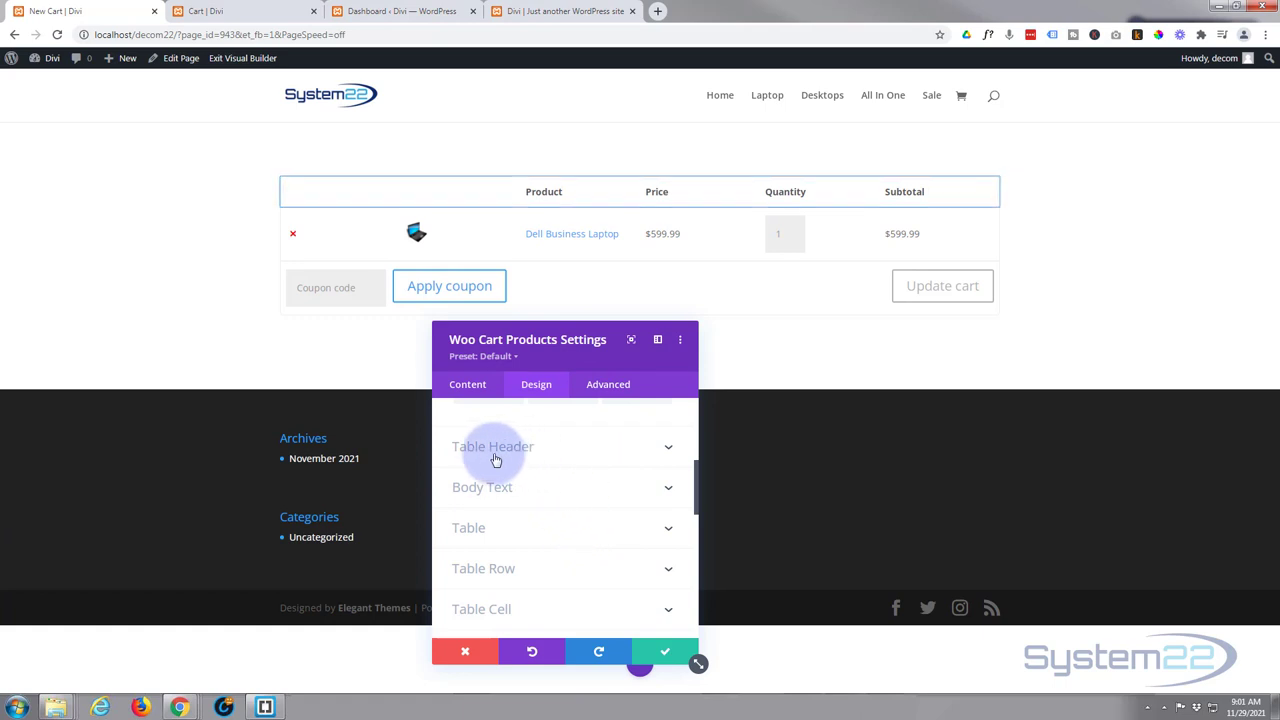
Step: Set the cart table header's background color to blue #0c71c3 and its text color to white #ffffff
click(563, 452)
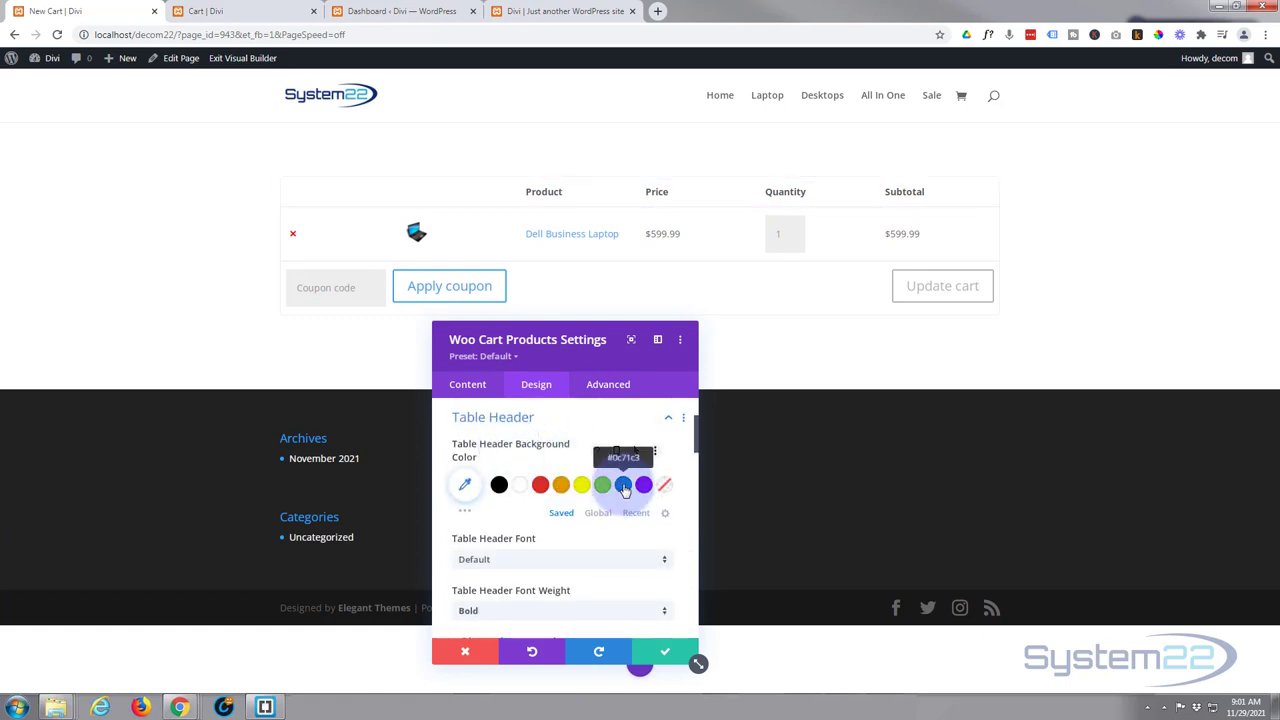
click(623, 486)
scroll(613, 490, down, 4)
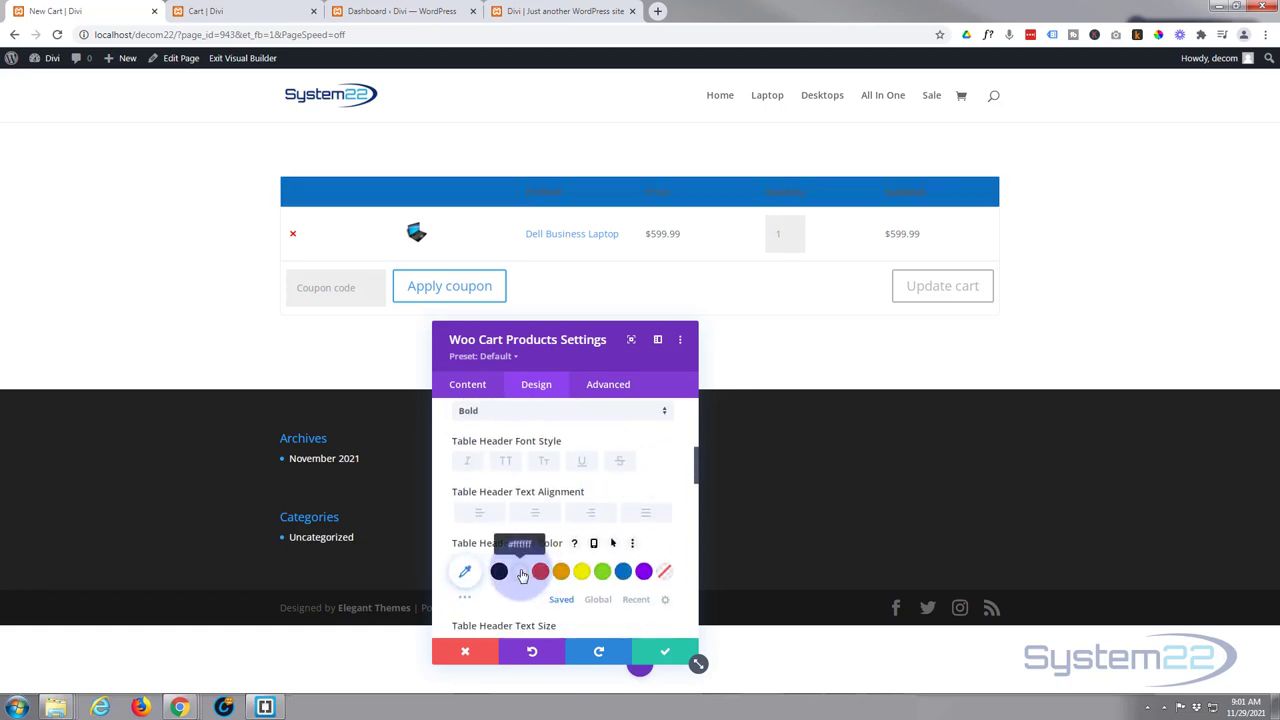
scroll(524, 560, down, 8)
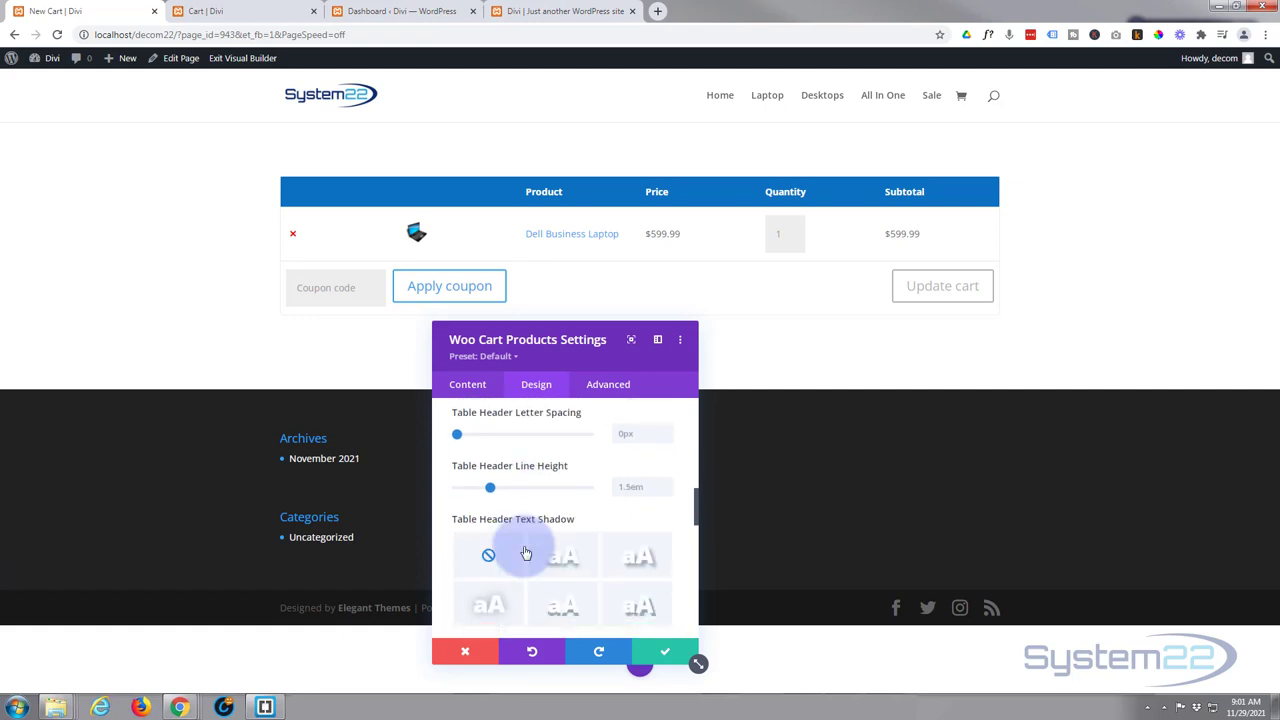
Step: Review the Body Text design options, including font, alignment, color, size, spacing and shadow
scroll(526, 553, down, 1)
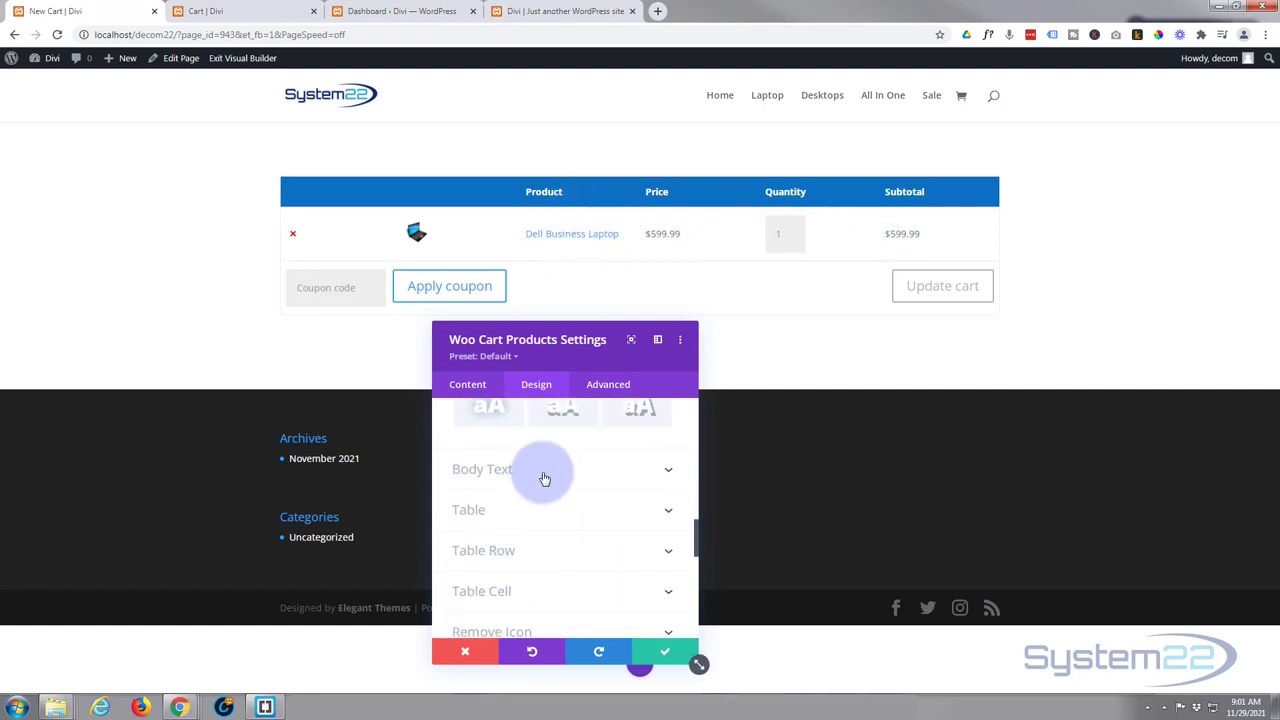
click(577, 472)
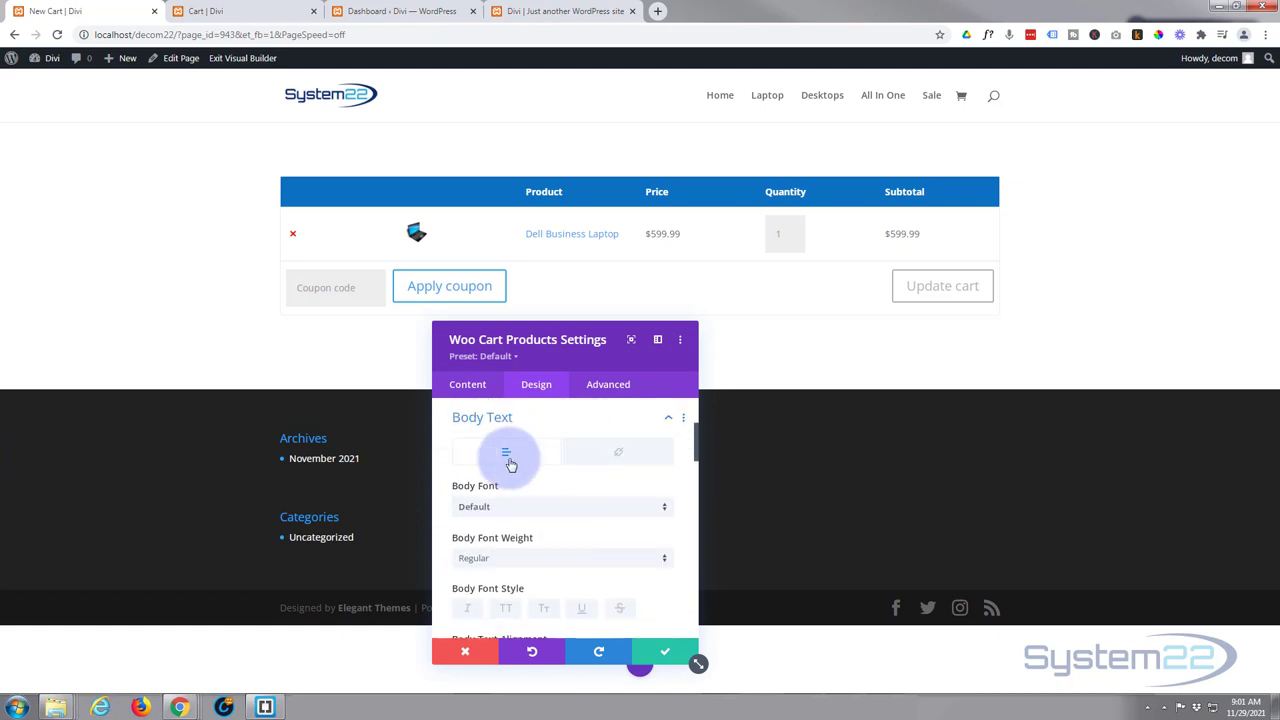
scroll(538, 484, down, 4)
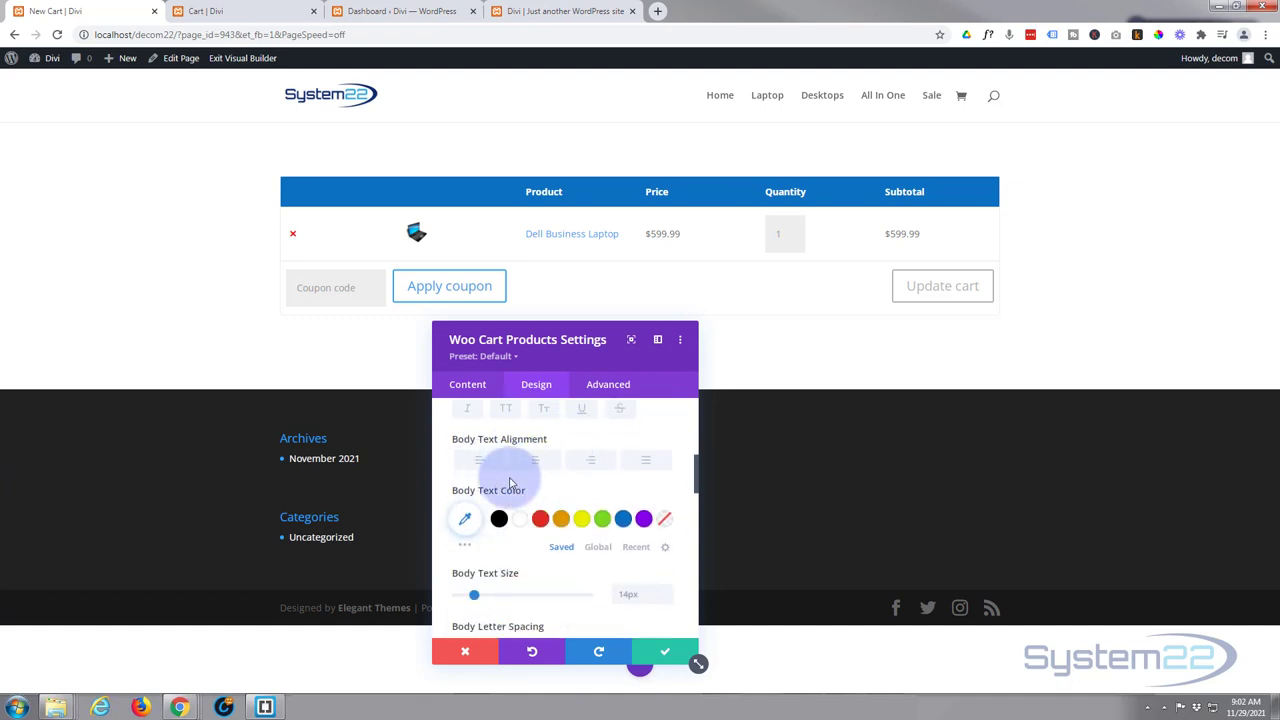
scroll(546, 546, down, 3)
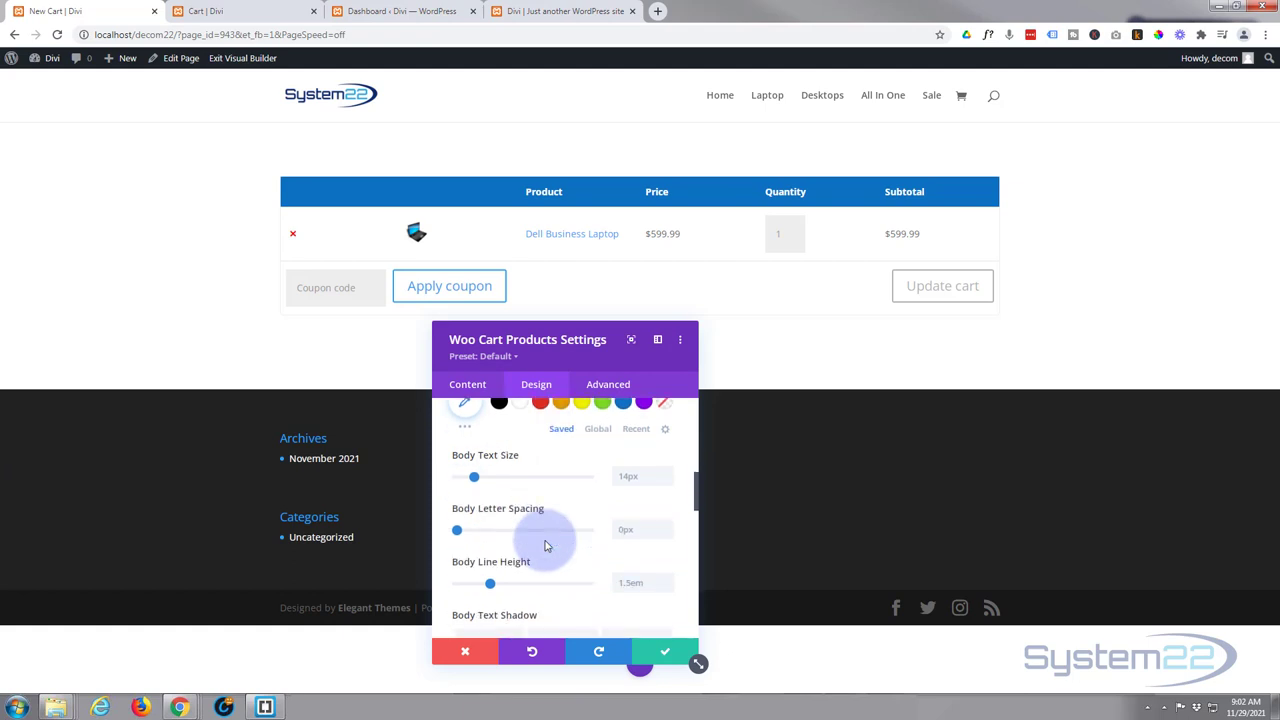
scroll(546, 546, down, 4)
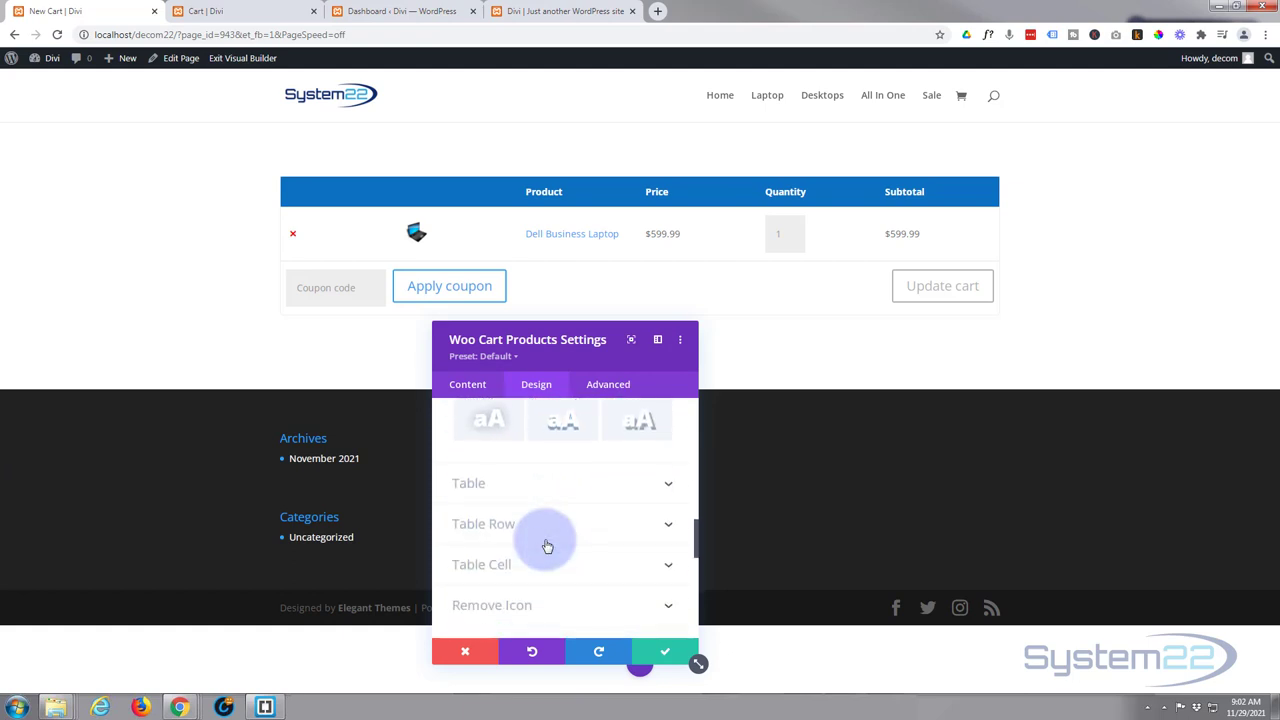
Step: Try a transparent border color on the cart table in the Table design settings
click(558, 486)
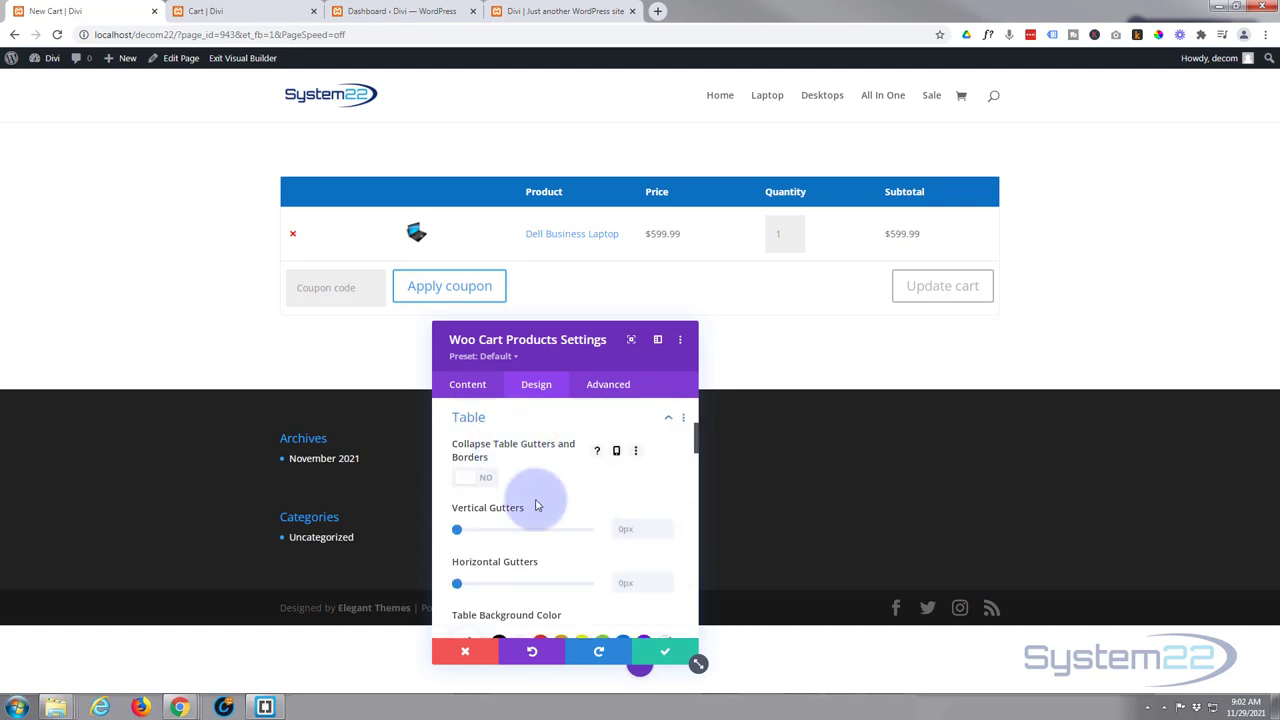
scroll(534, 506, down, 2)
scroll(518, 461, down, 3)
scroll(518, 461, down, 3)
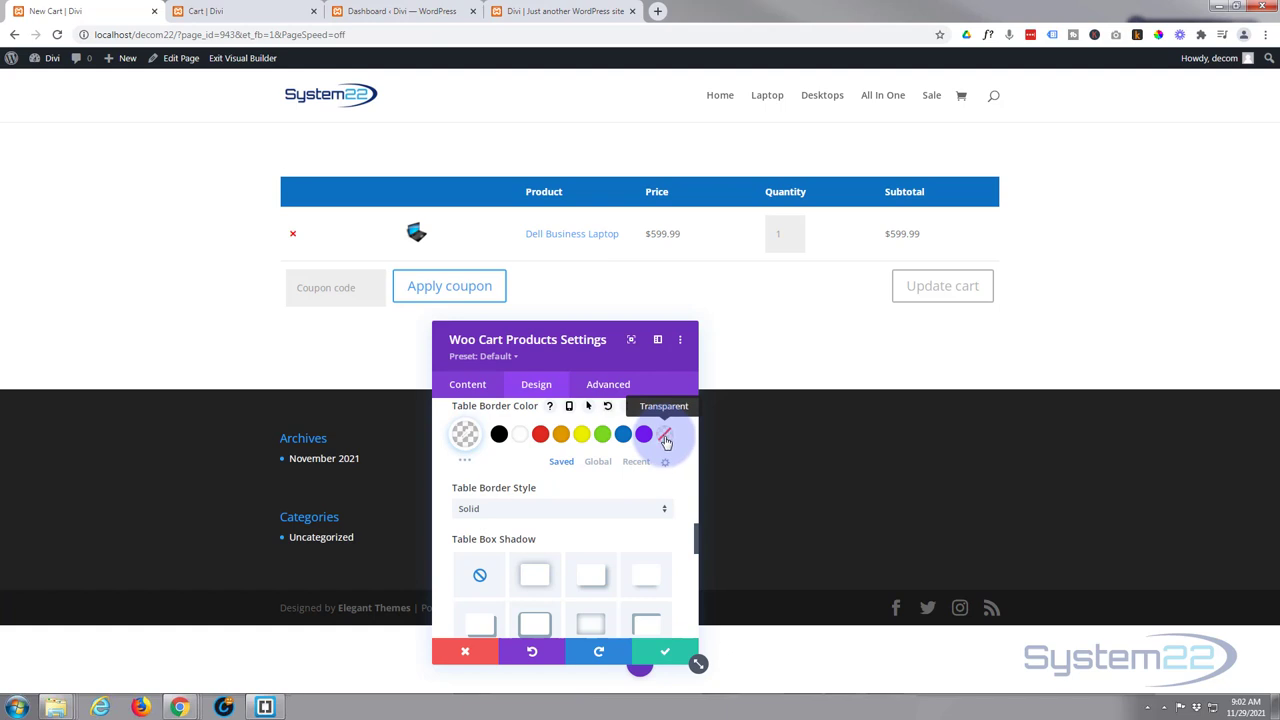
scroll(578, 498, down, 1)
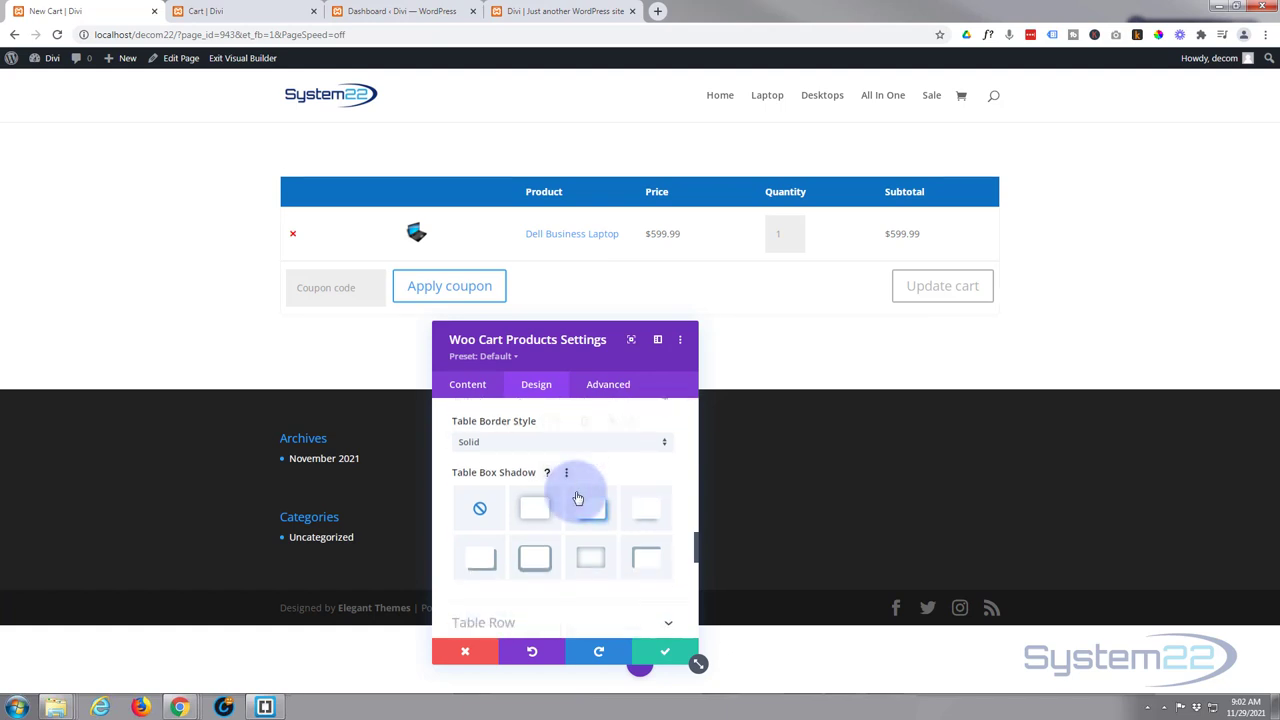
Step: Review the remove icon's color and size options and the product image's border and filter options
scroll(578, 498, down, 2)
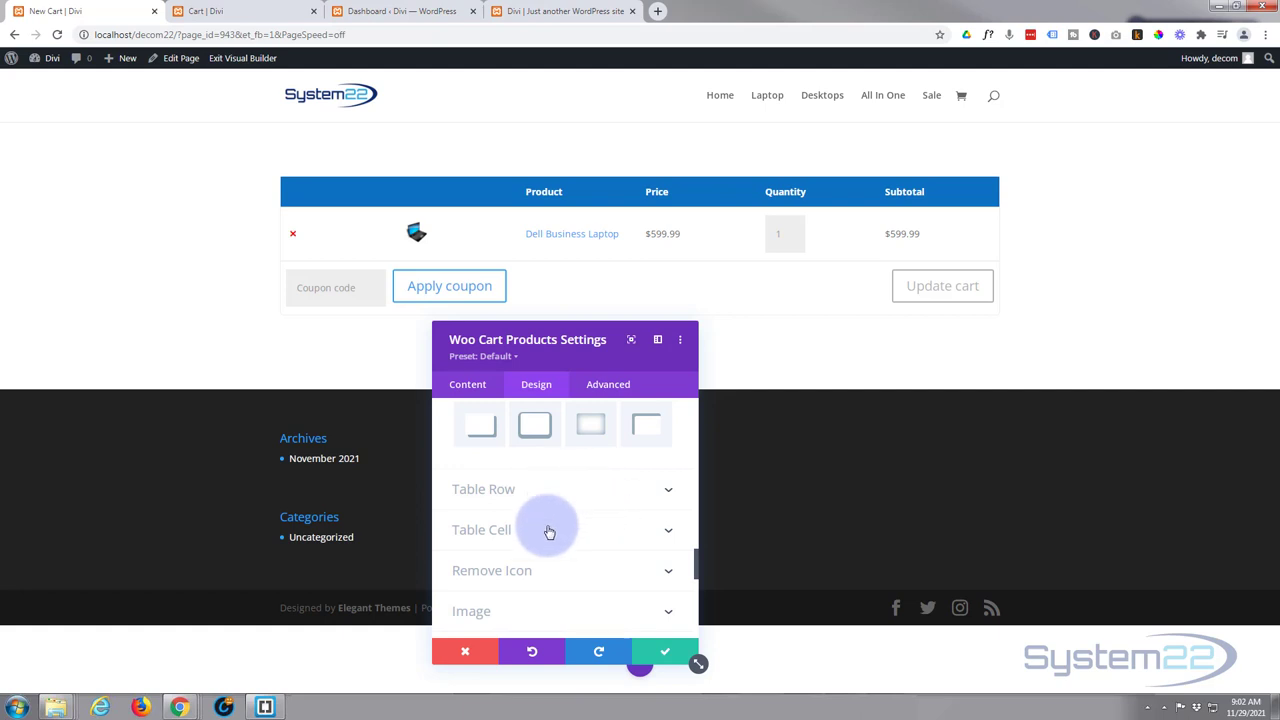
scroll(549, 529, down, 1)
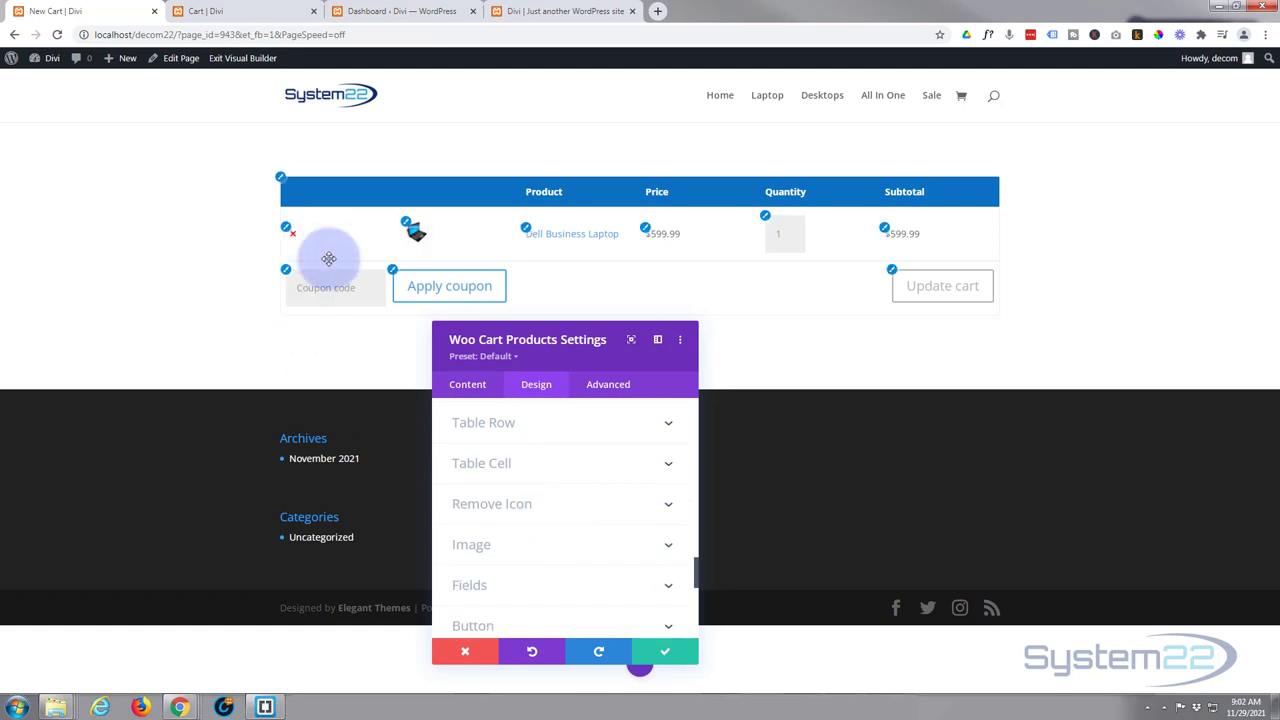
click(596, 505)
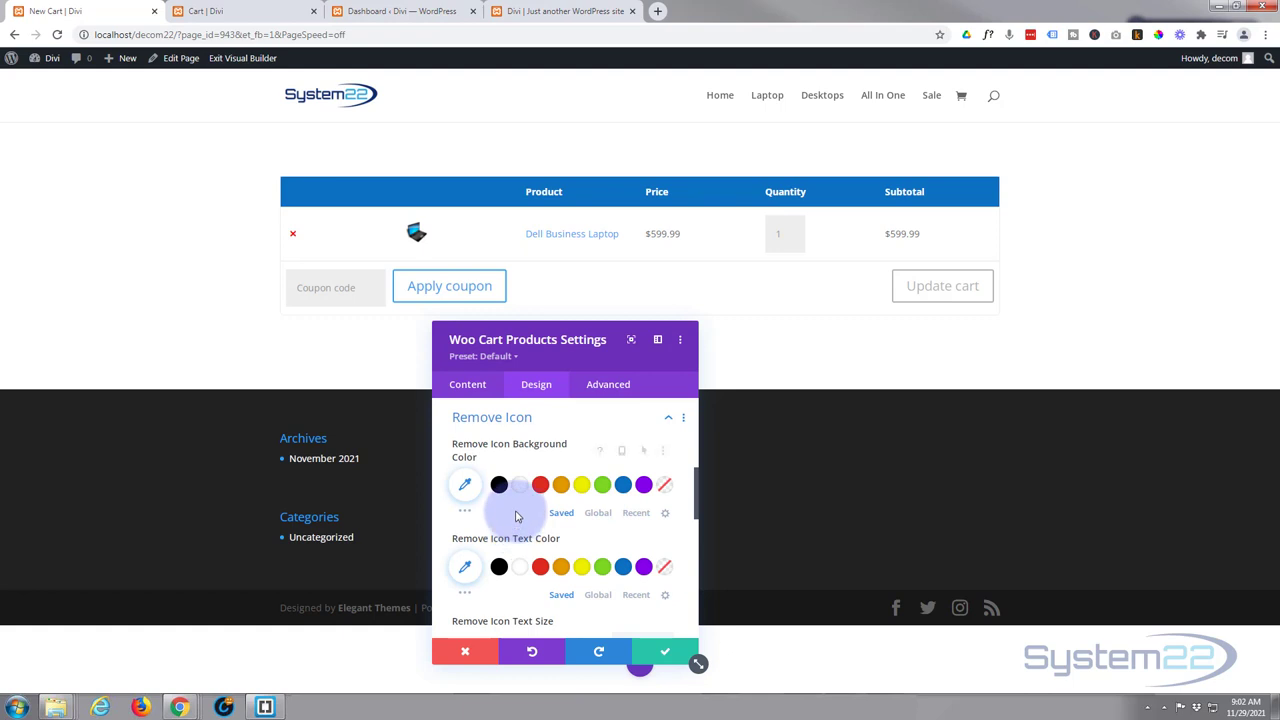
scroll(518, 515, down, 3)
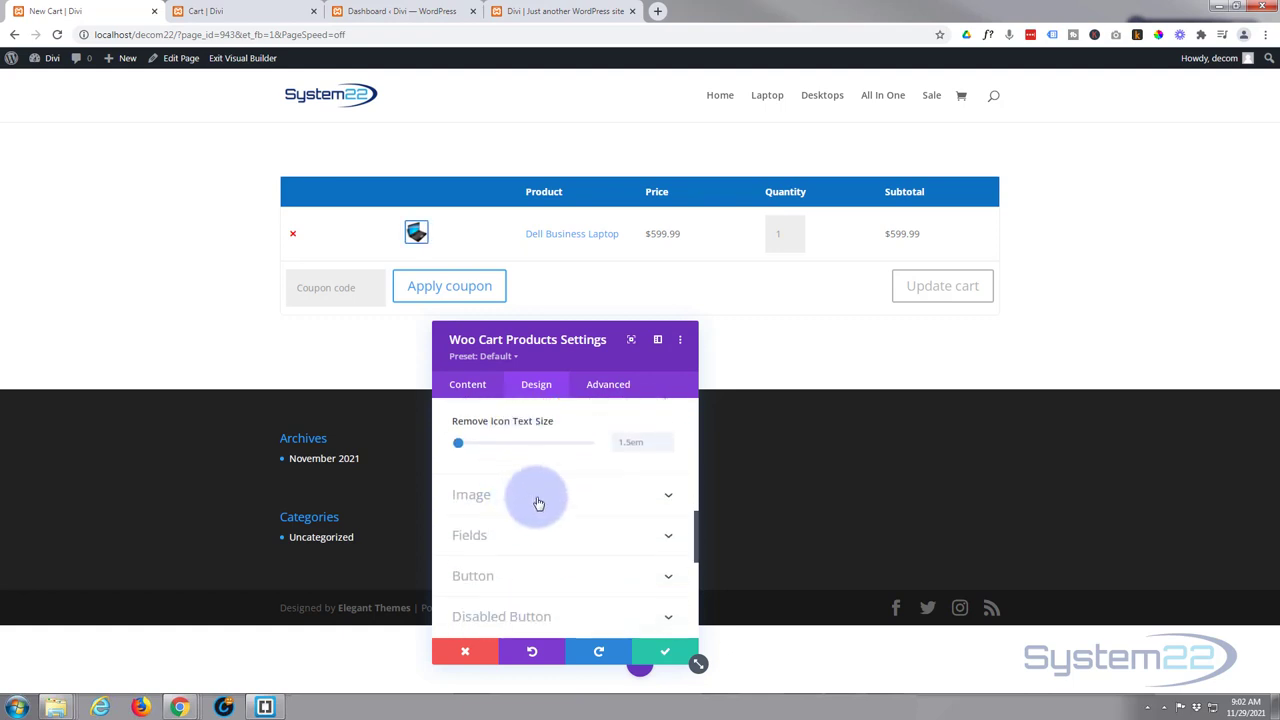
click(538, 496)
scroll(511, 495, down, 2)
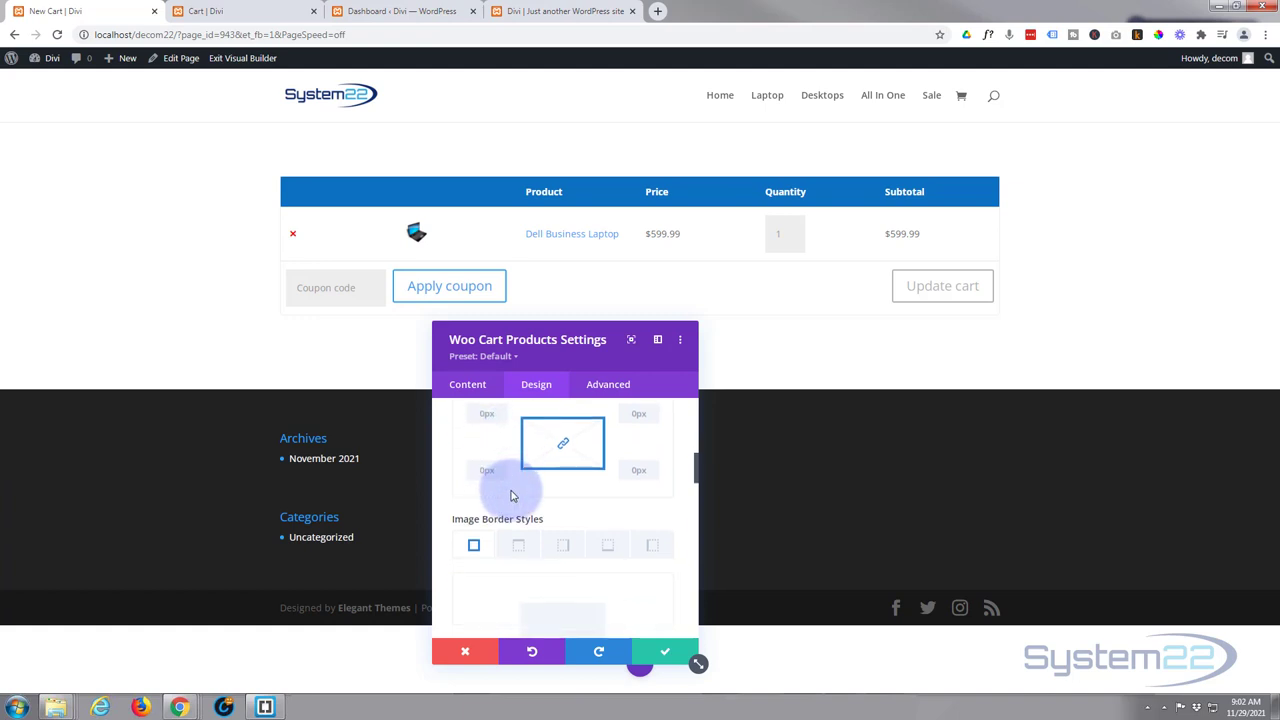
scroll(511, 495, down, 5)
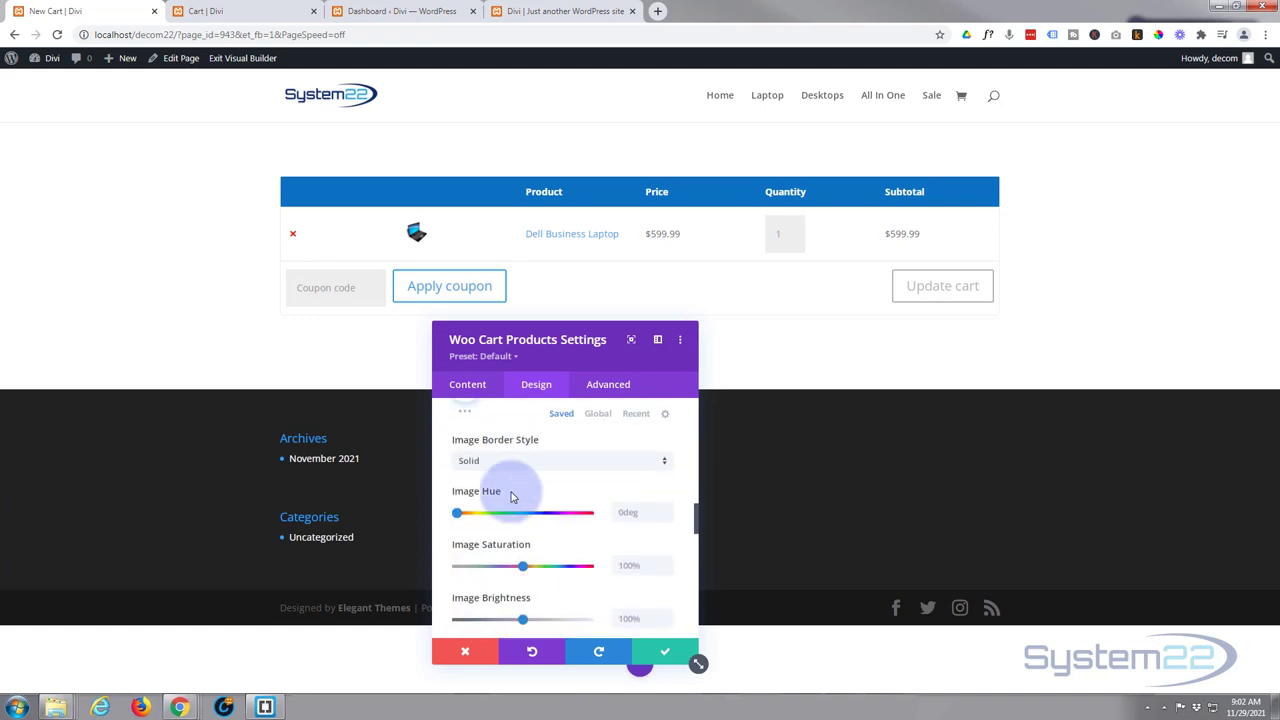
scroll(511, 496, down, 6)
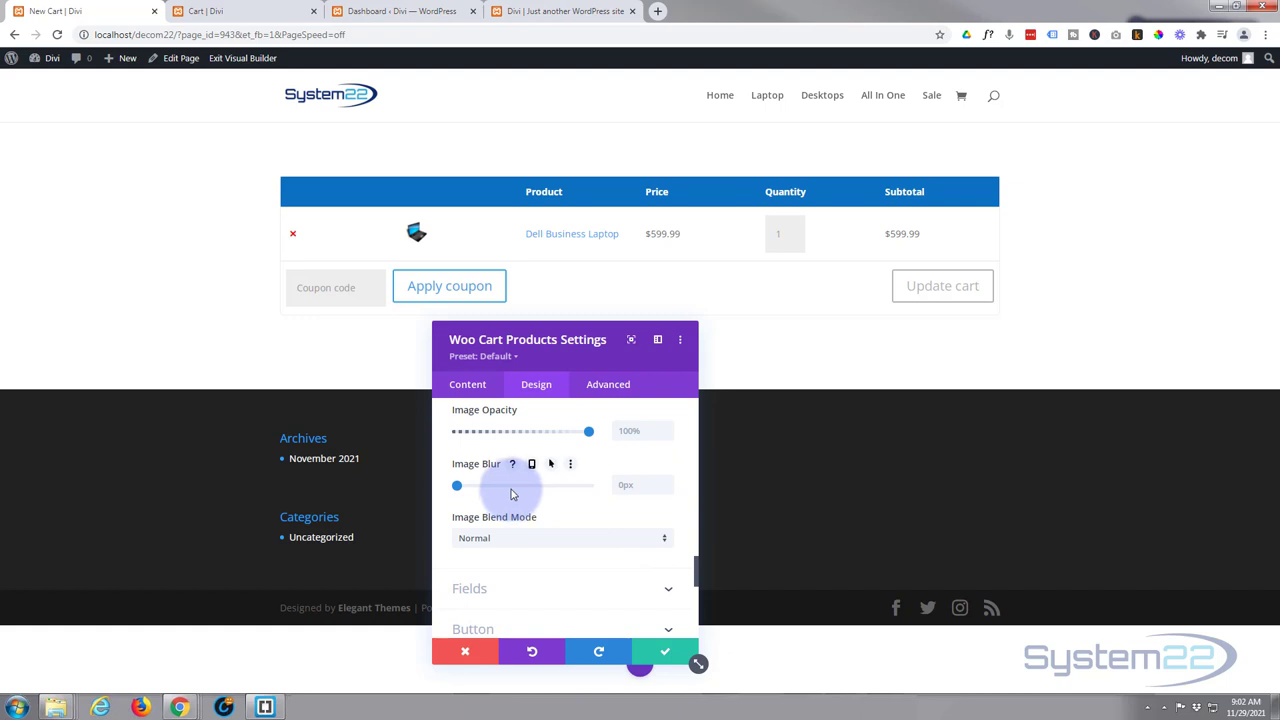
scroll(511, 494, down, 3)
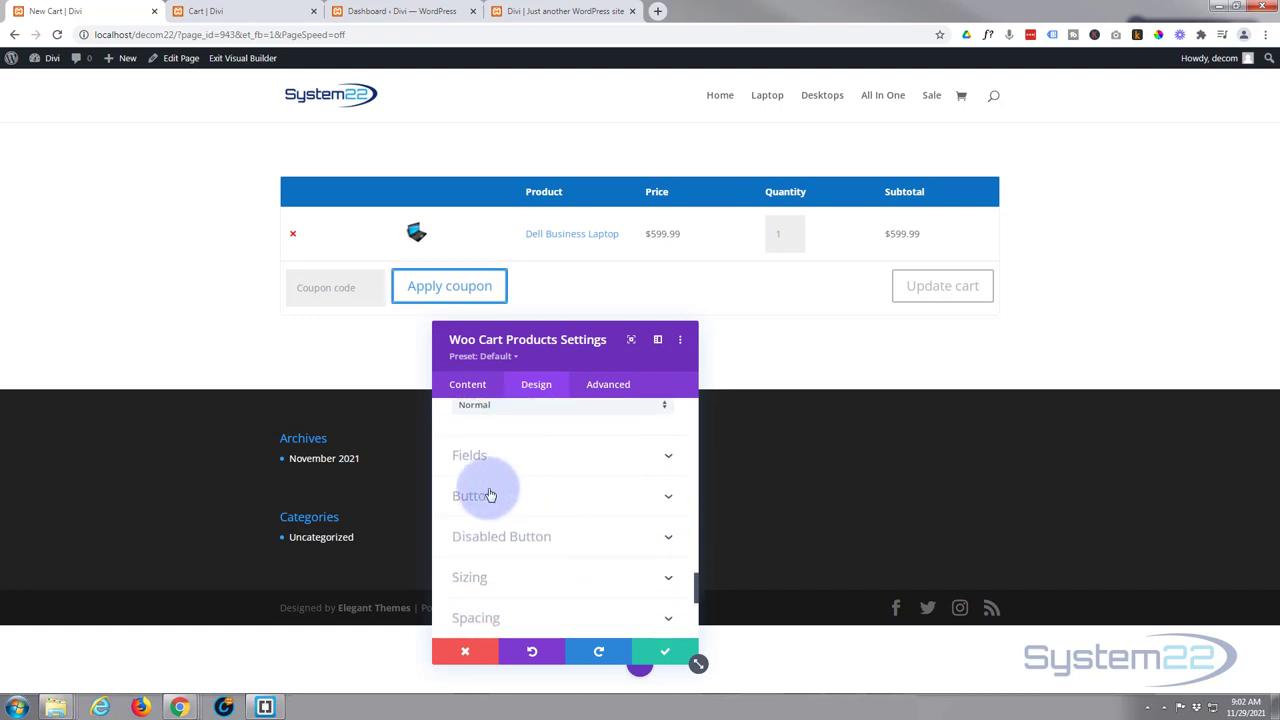
Step: Give the cart's input fields a white placeholder color, a blue #0c71c3 background and white text
click(564, 457)
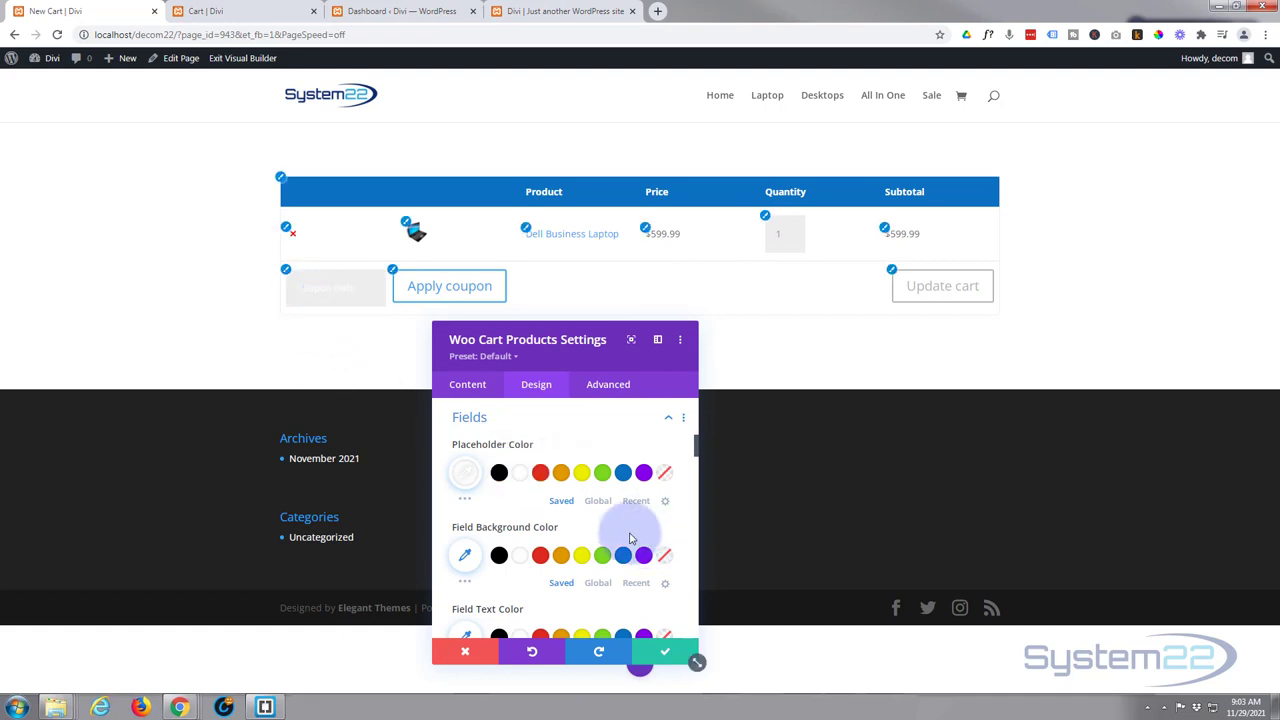
scroll(585, 522, down, 1)
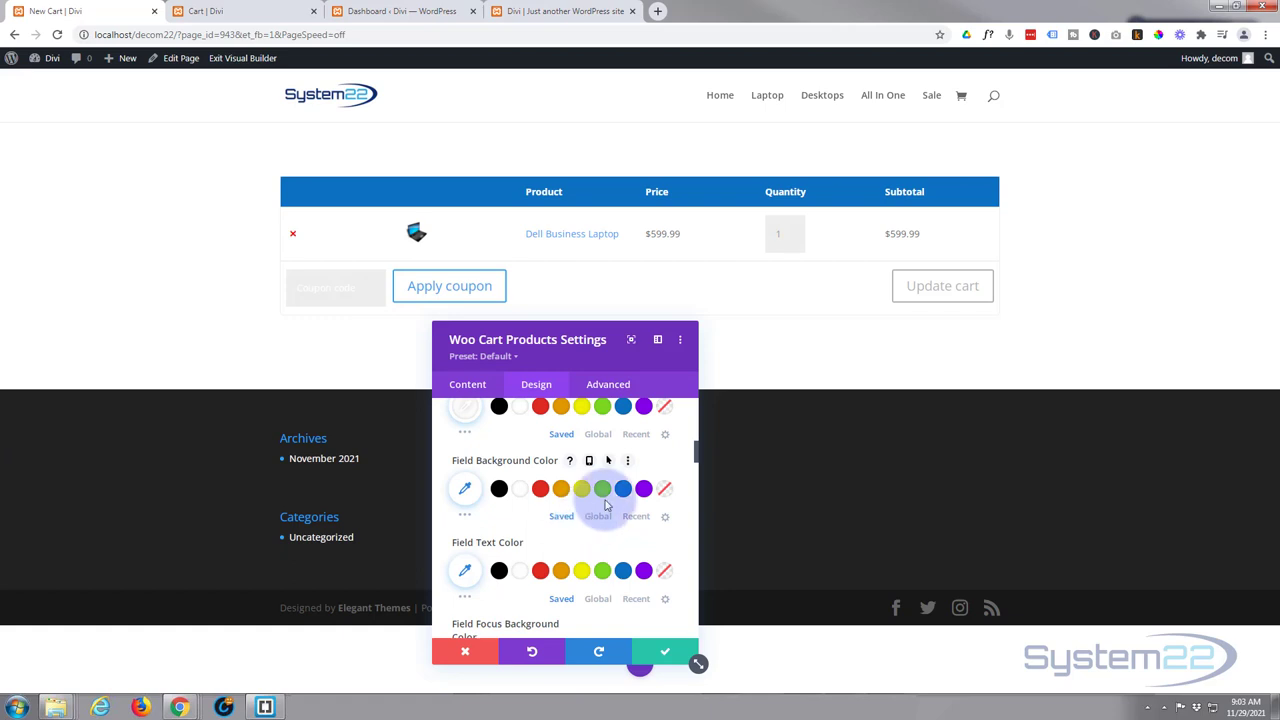
click(624, 489)
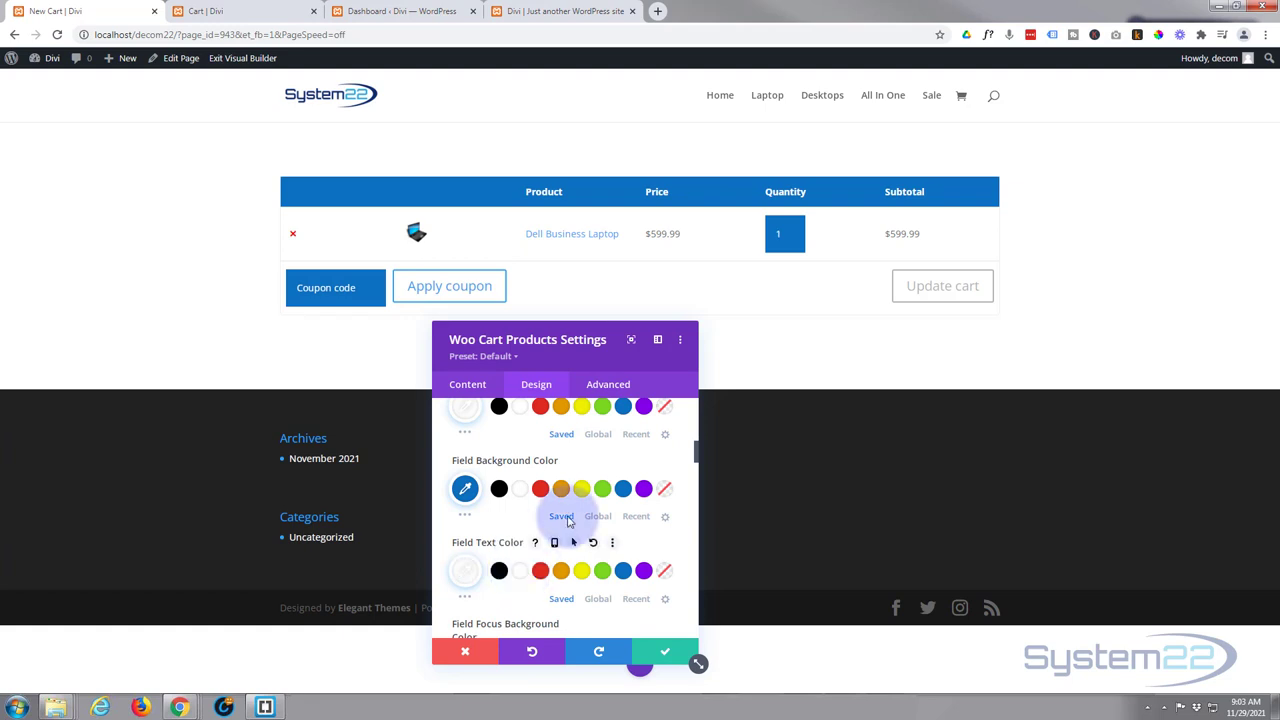
Step: Examine the field focus colors, show the hover variant of the focus text color, and review the remaining field spacing and text options
scroll(590, 490, down, 2)
scroll(592, 490, down, 1)
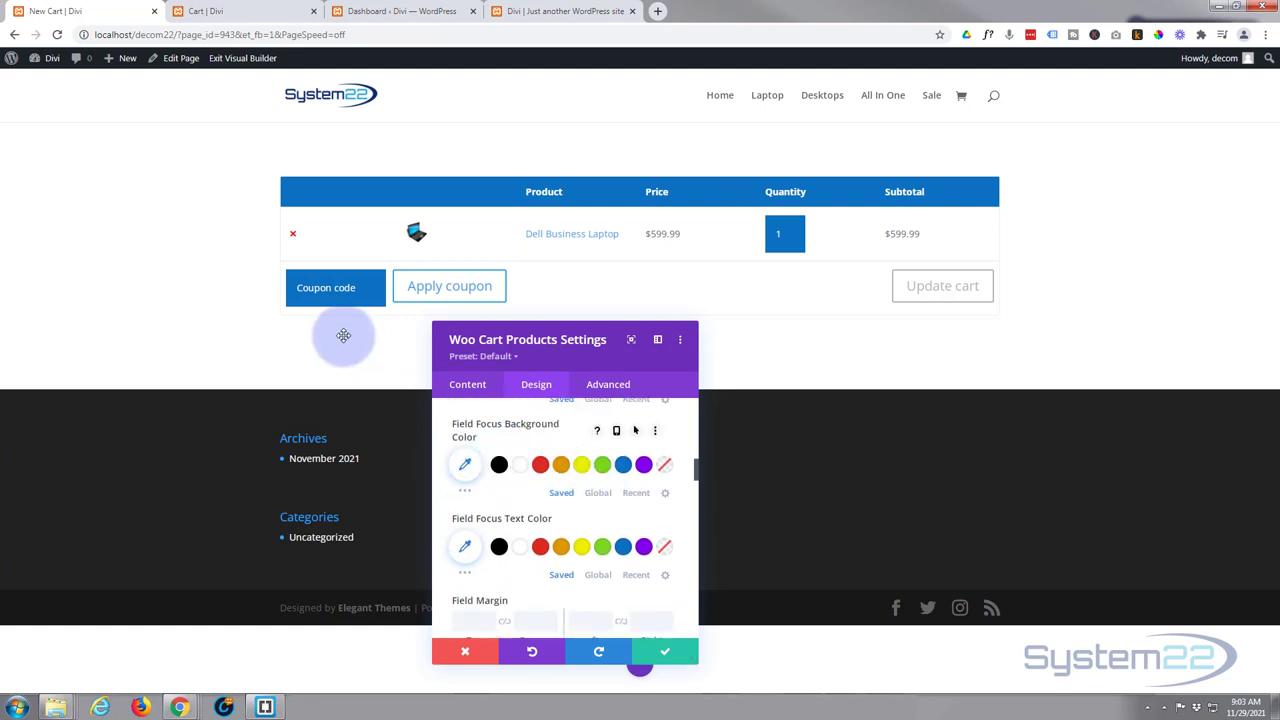
scroll(548, 530, down, 1)
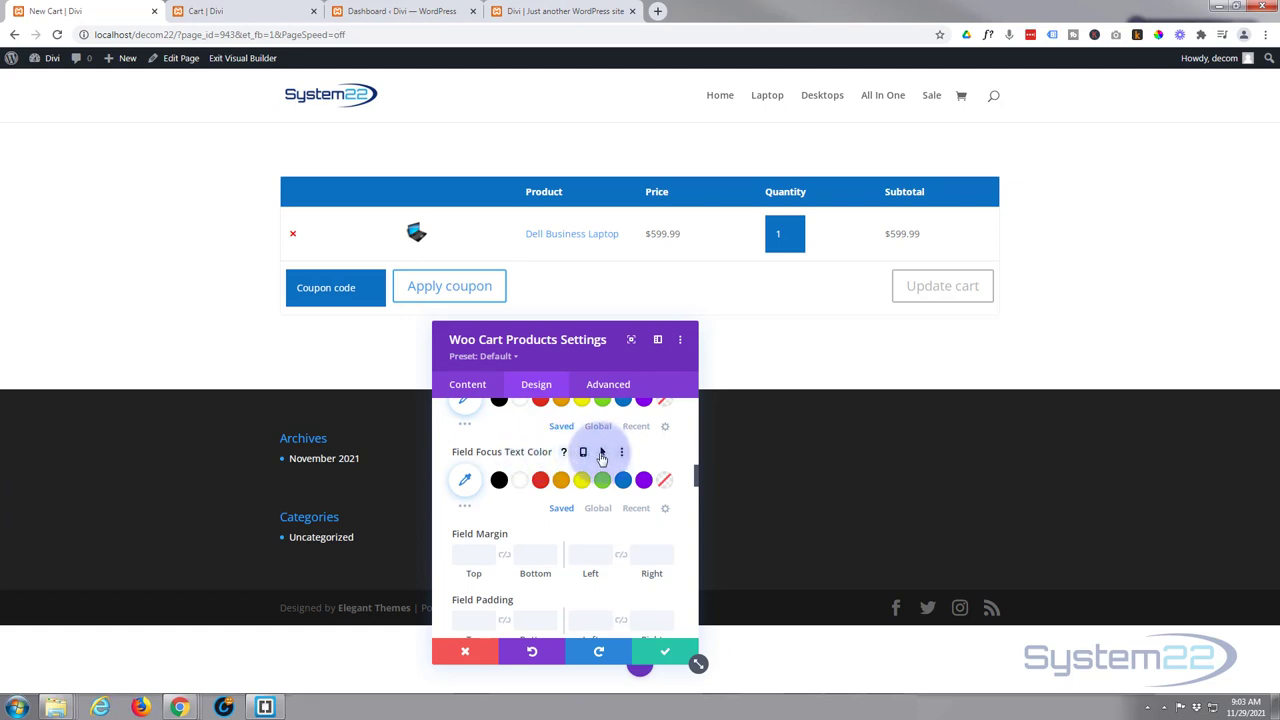
click(603, 455)
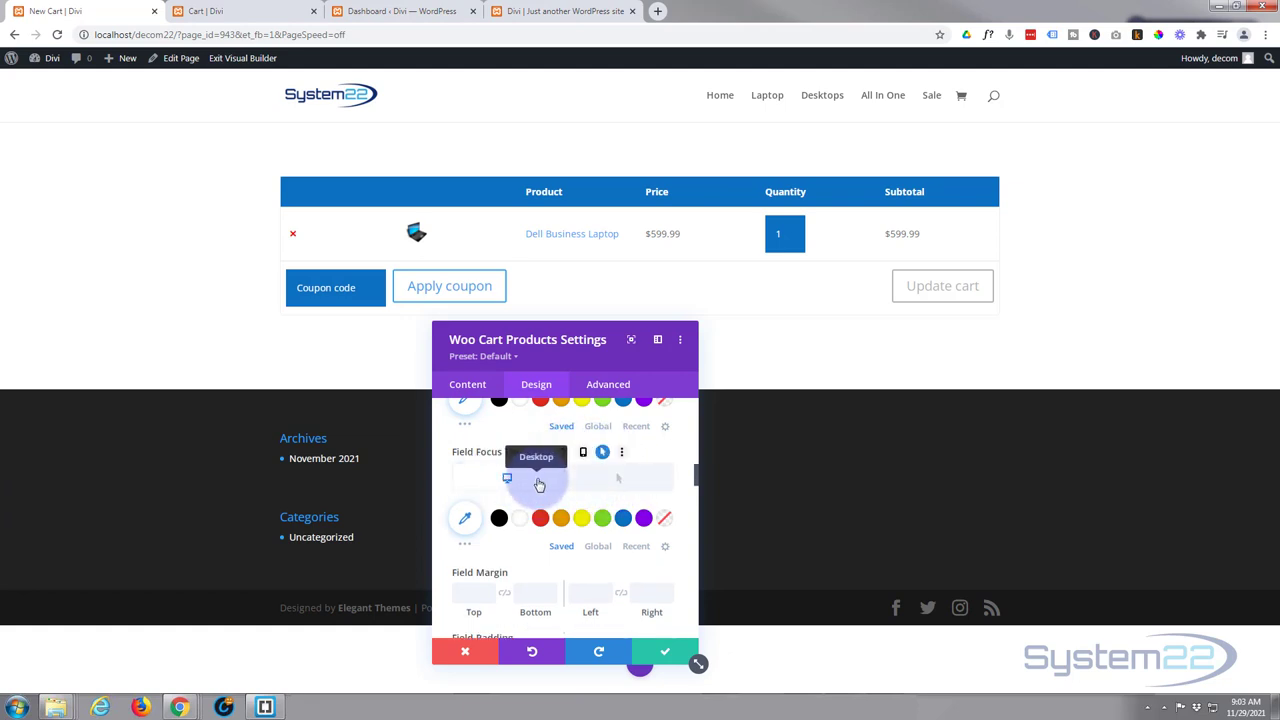
scroll(571, 487, down, 6)
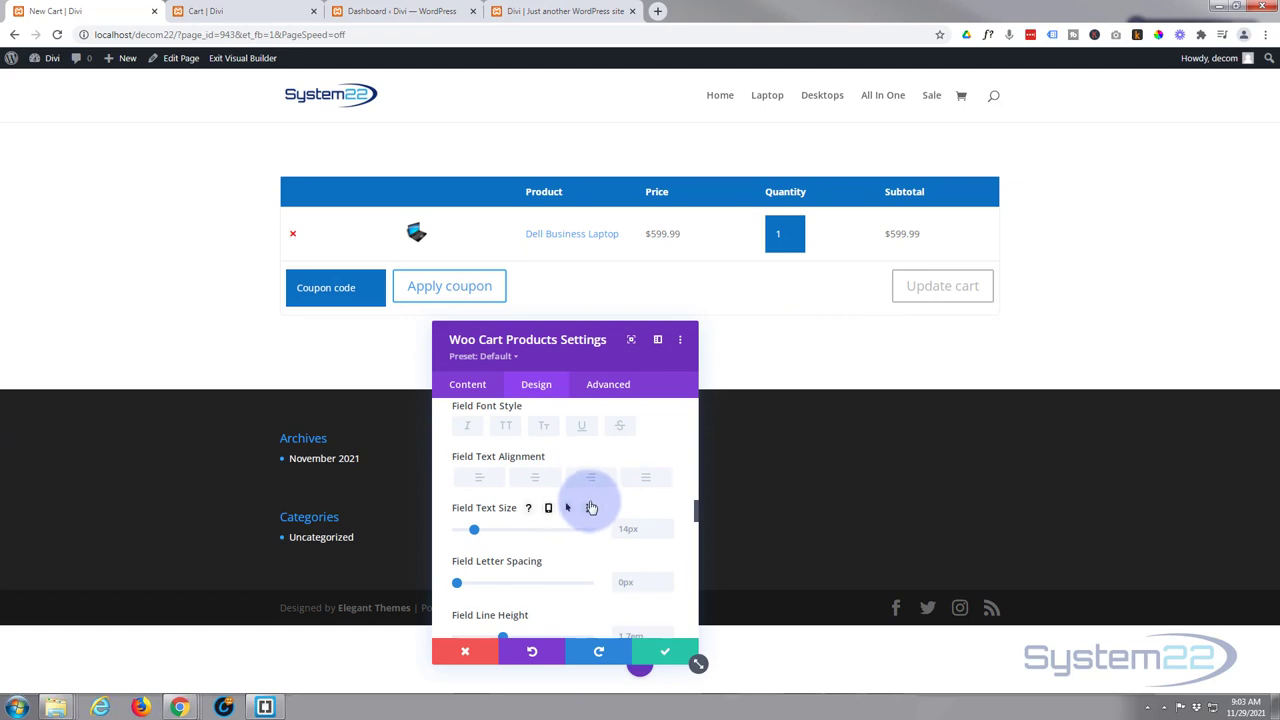
scroll(590, 509, down, 5)
scroll(591, 503, down, 7)
scroll(590, 503, down, 5)
Step: Enable custom styles for the cart's buttons and set the button text color to white #ffffff
click(578, 446)
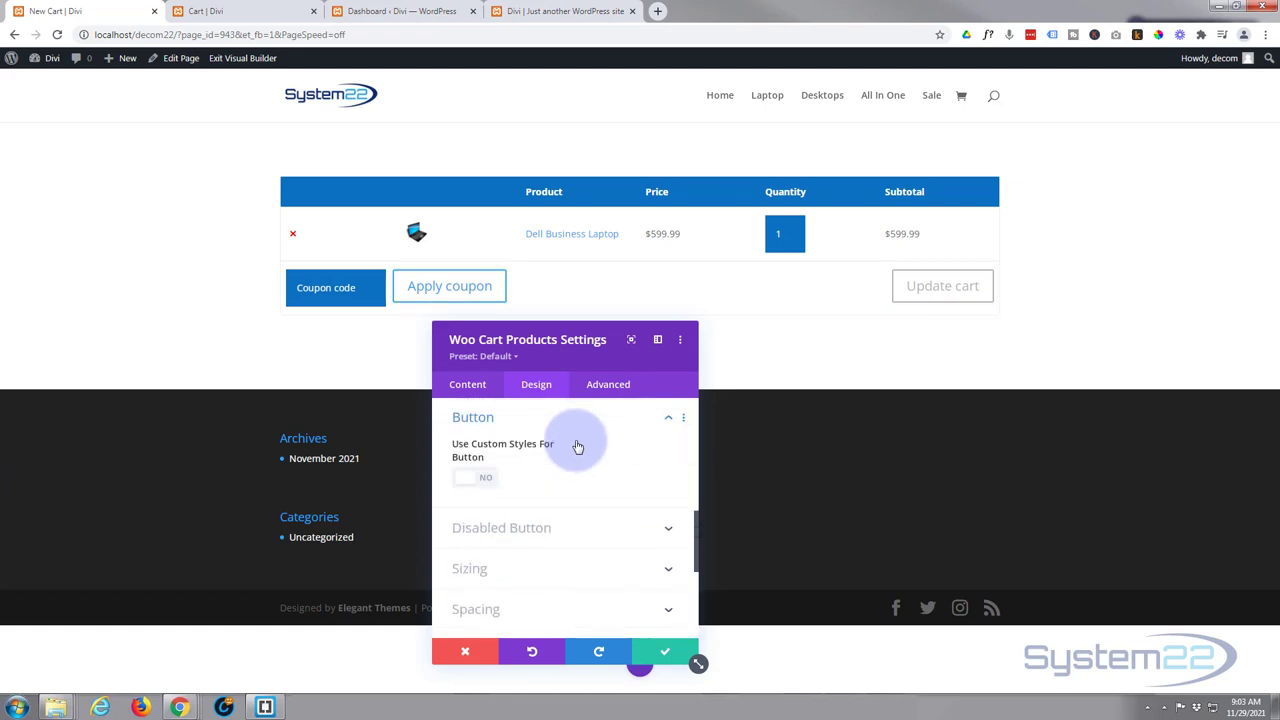
click(487, 480)
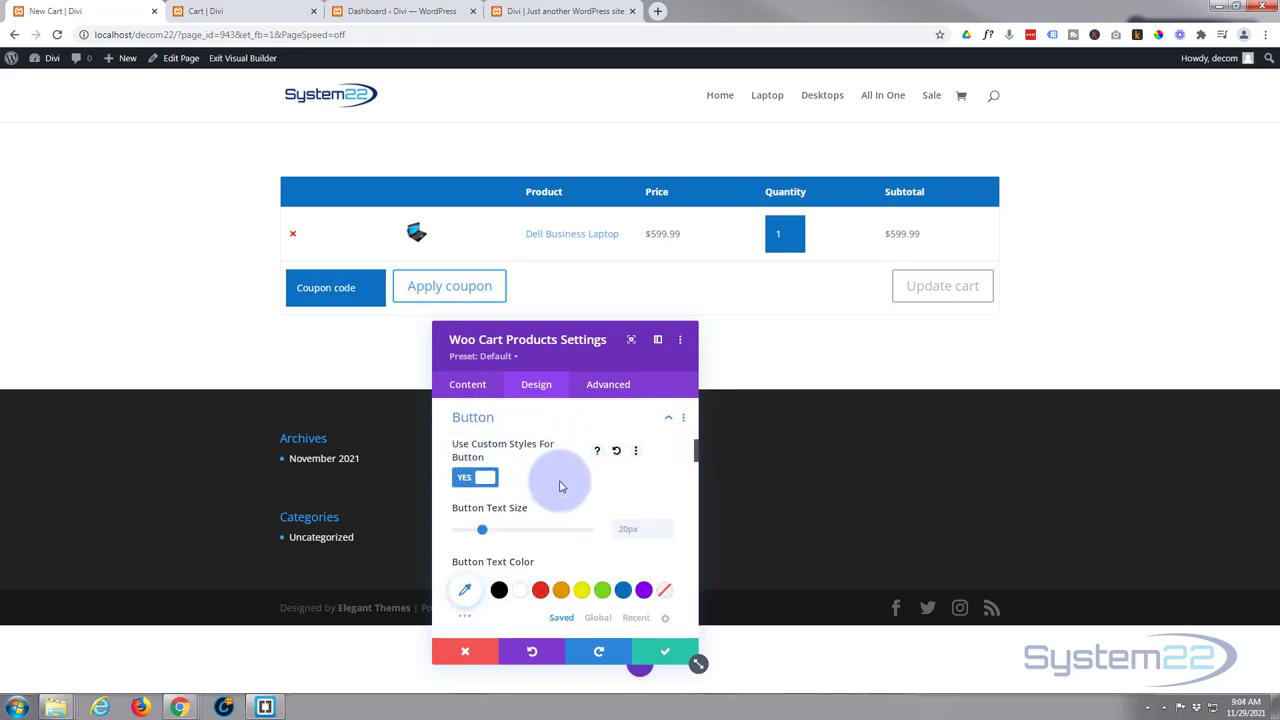
scroll(575, 518, down, 1)
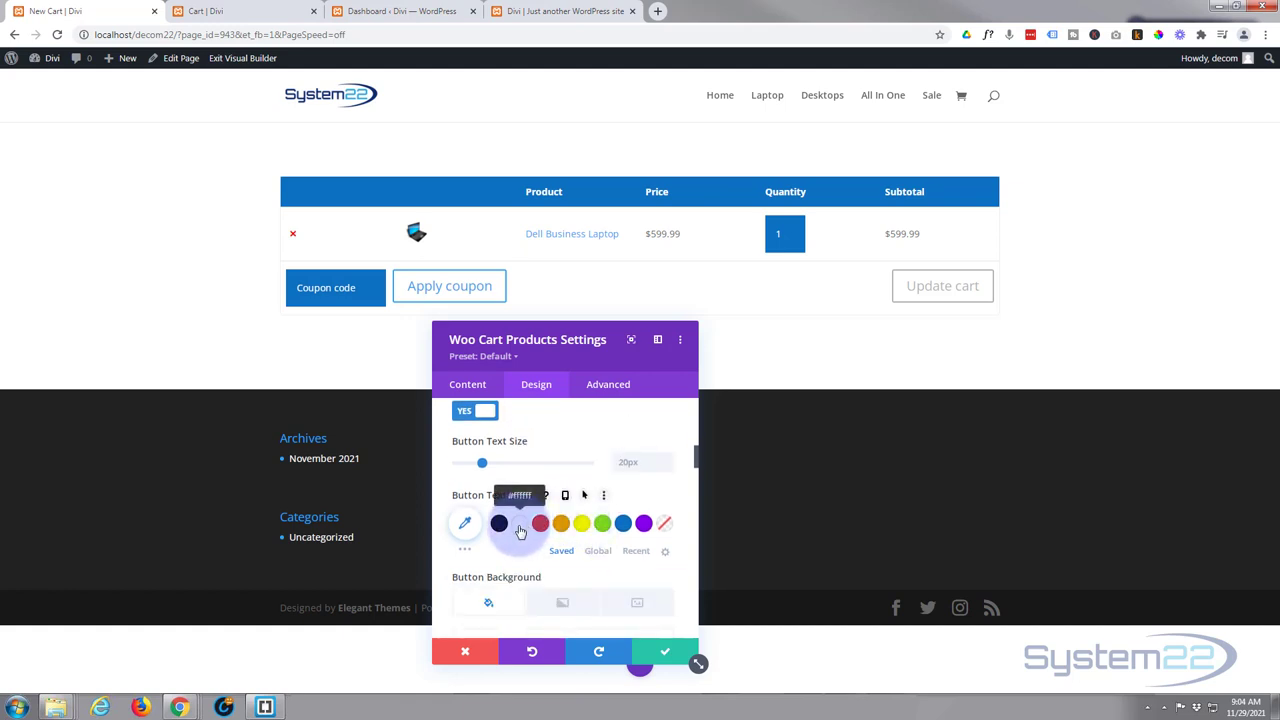
click(521, 531)
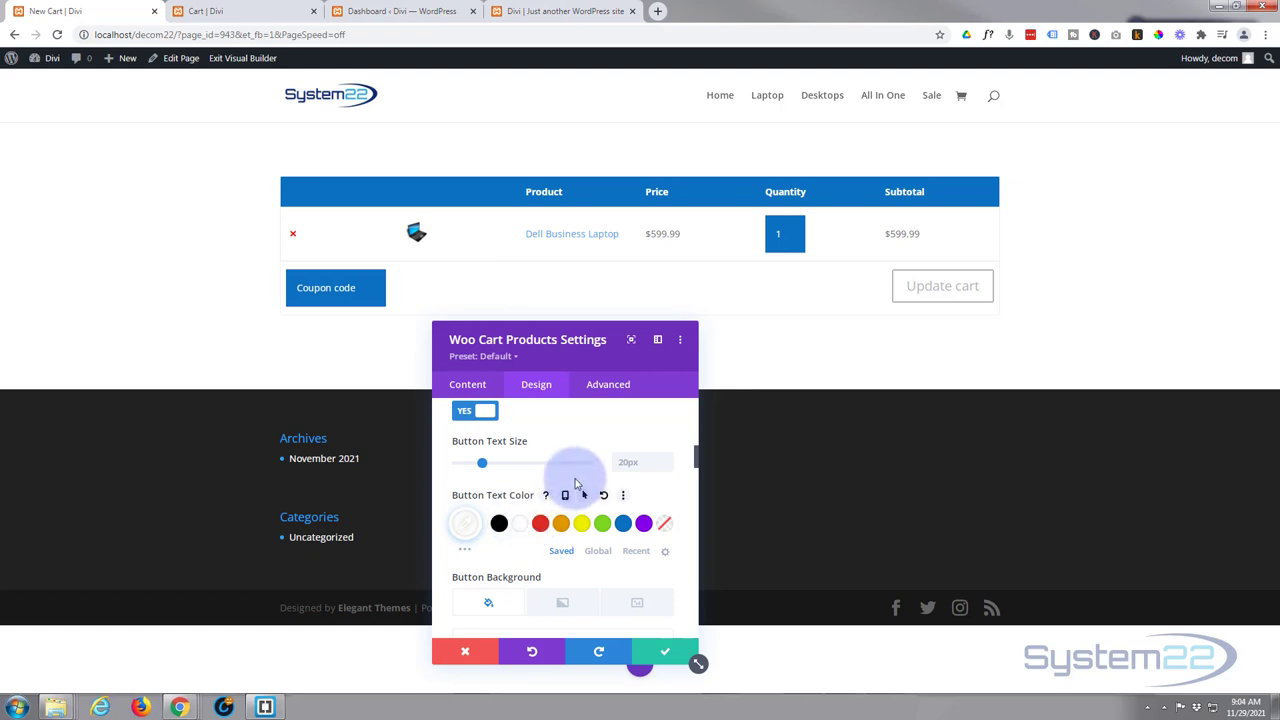
scroll(580, 477, down, 2)
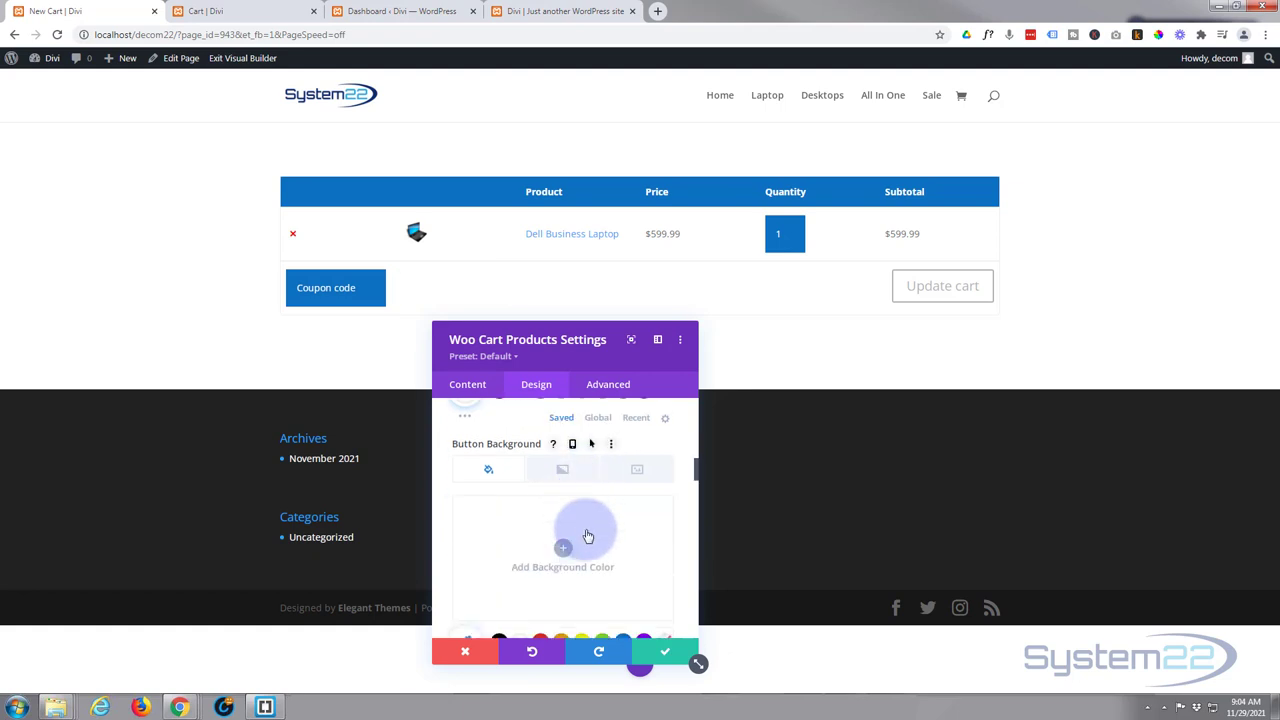
Step: Set the cart buttons' background color and border color to purple #8300e9
scroll(588, 536, down, 1)
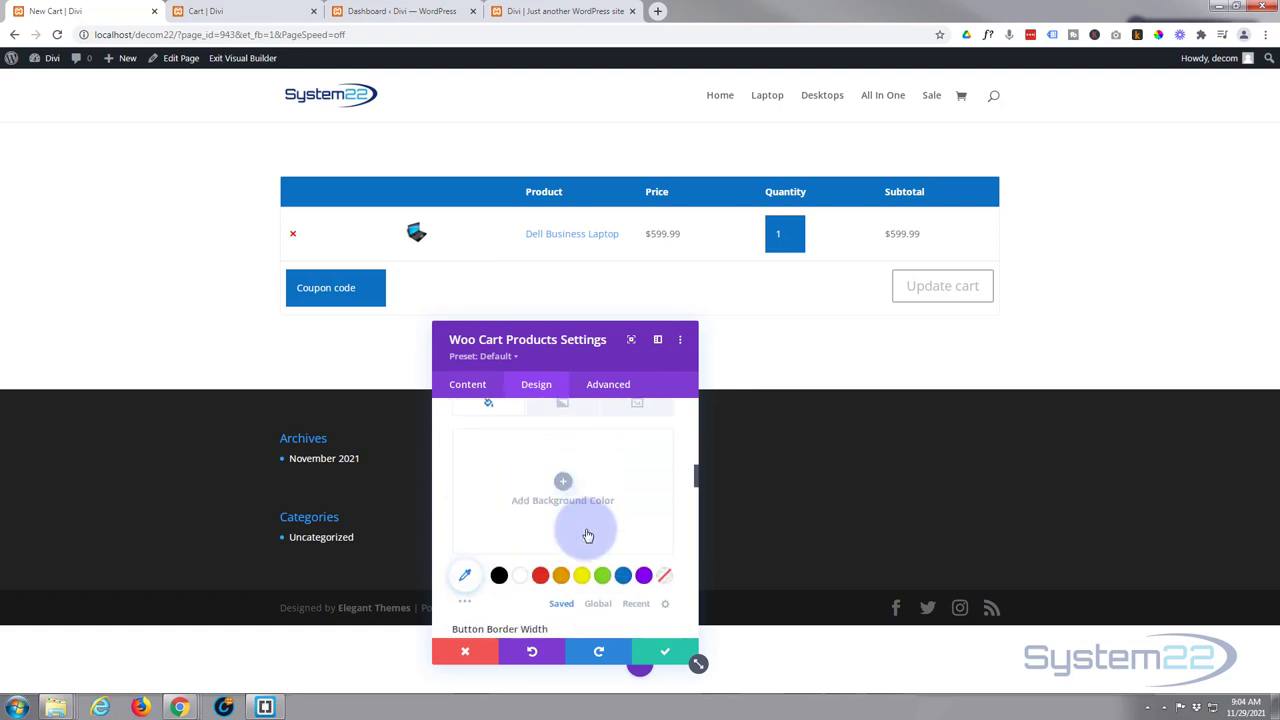
click(644, 580)
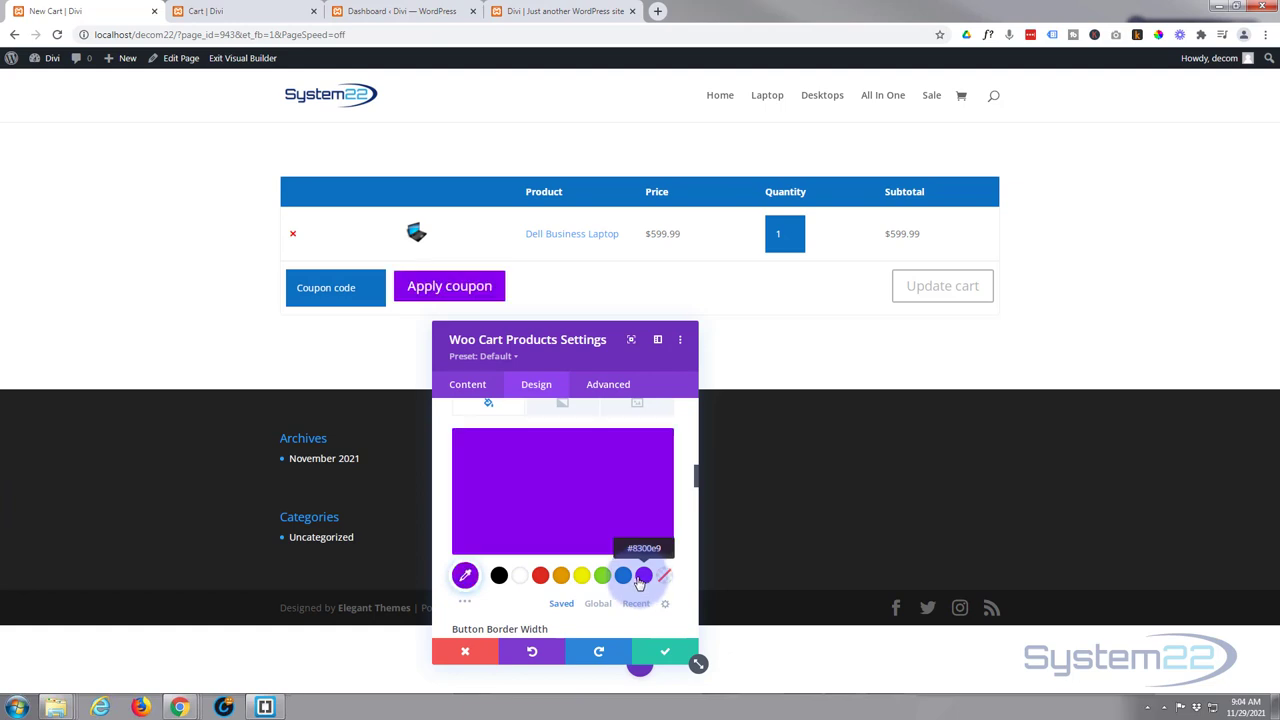
scroll(629, 481, up, 1)
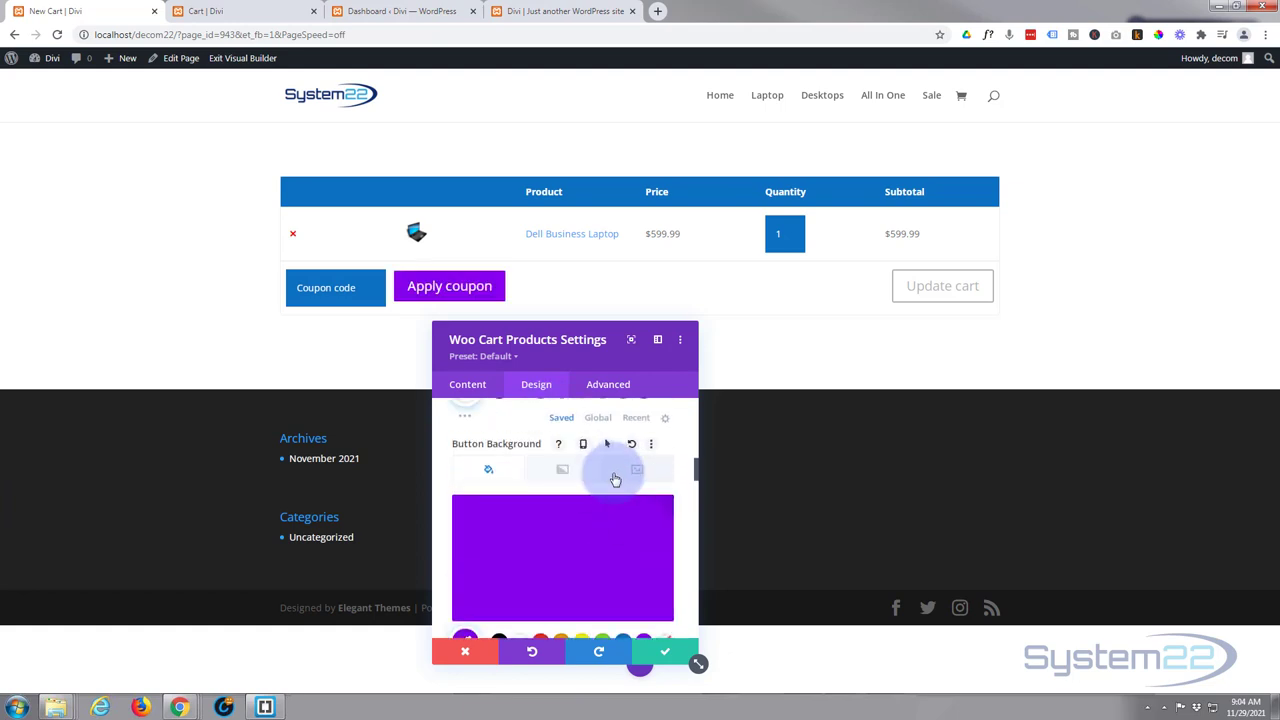
scroll(583, 514, down, 2)
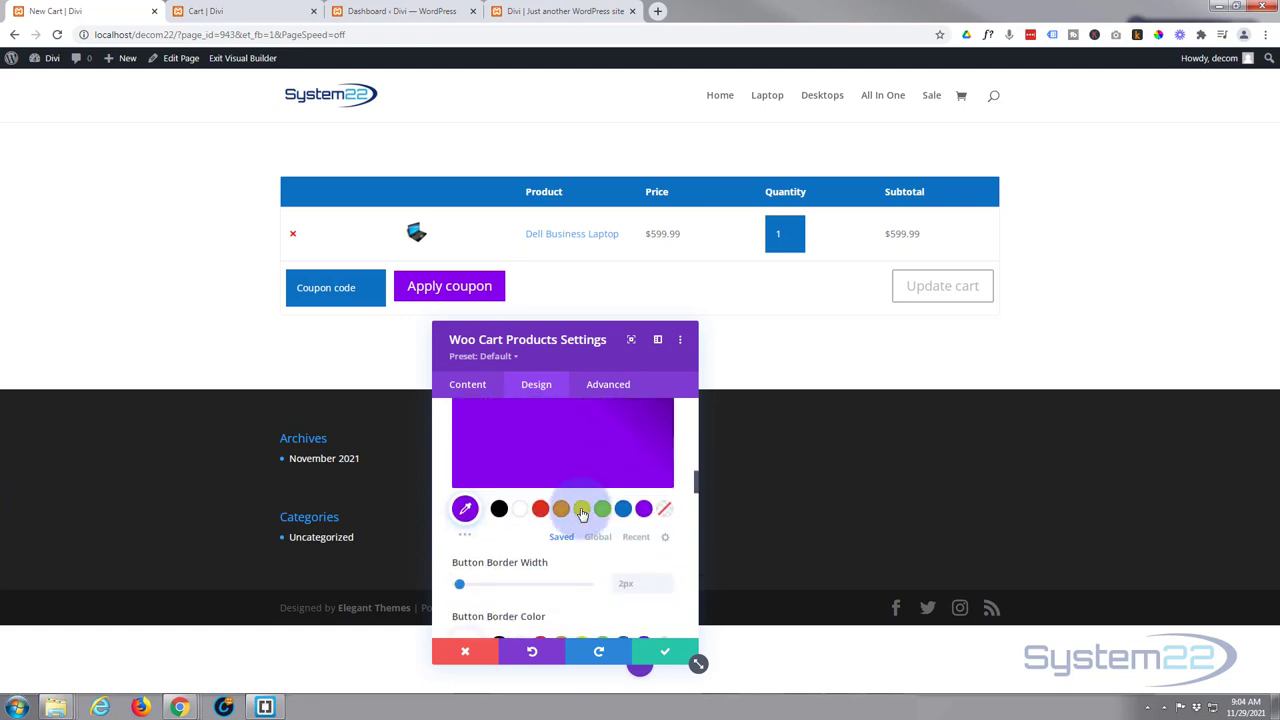
scroll(582, 514, down, 1)
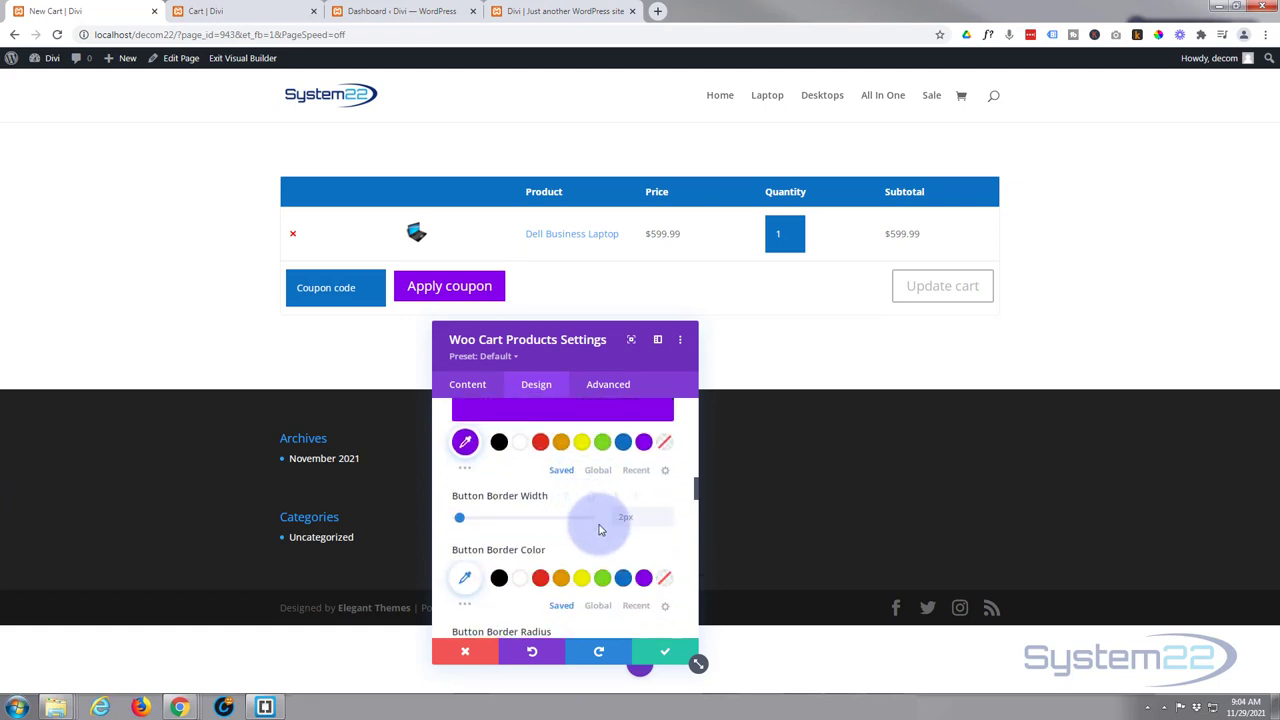
click(646, 579)
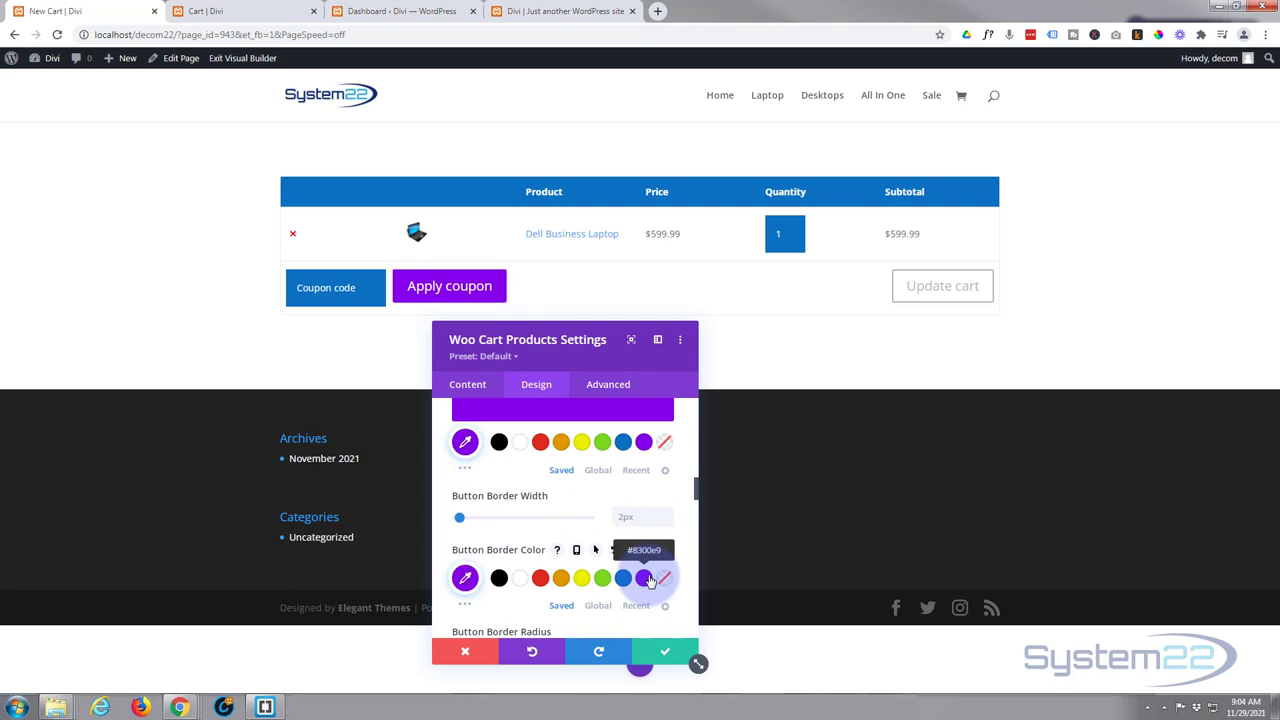
Step: Give the cart buttons the box shadow preset with a soft outer shadow beneath the button
scroll(571, 571, down, 7)
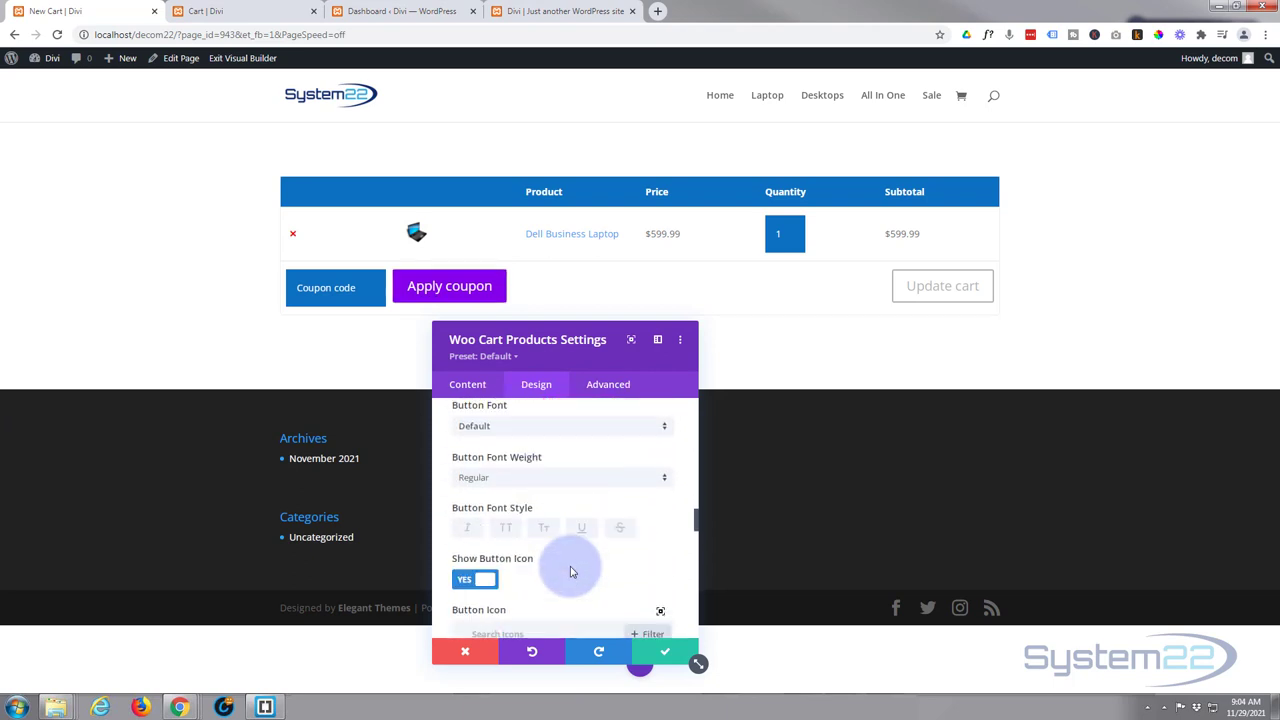
scroll(571, 571, down, 7)
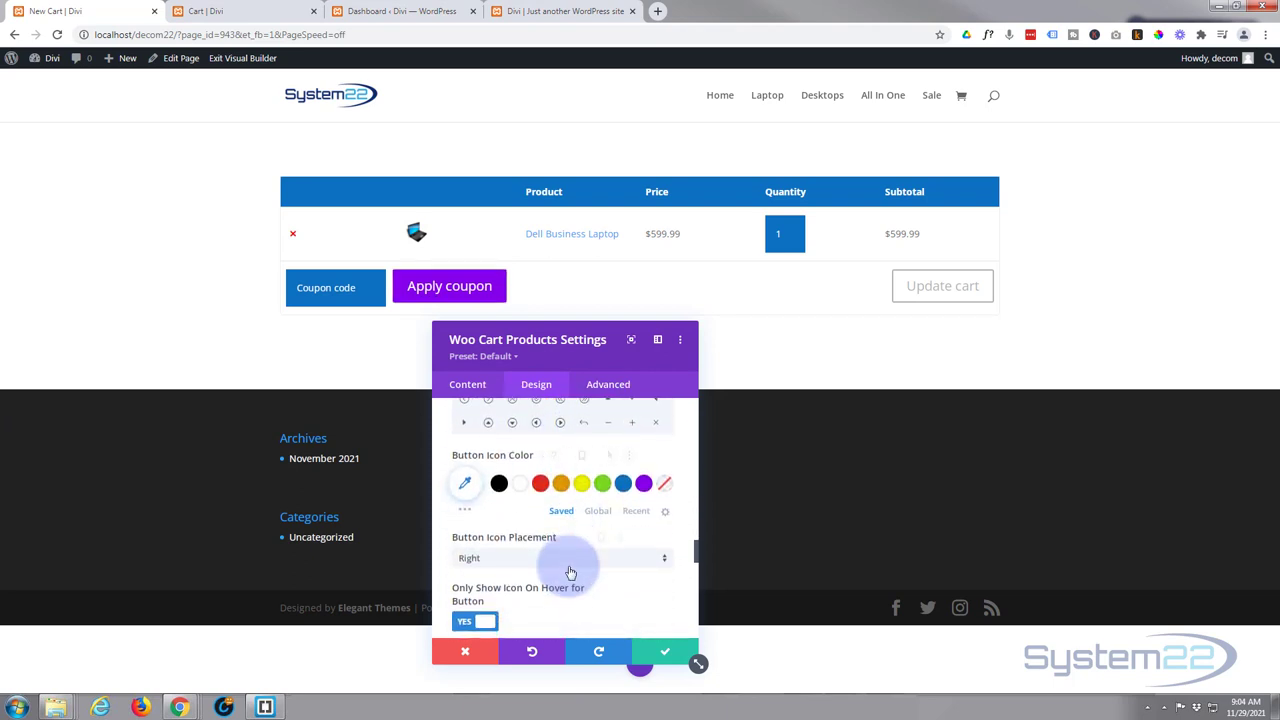
scroll(569, 572, down, 5)
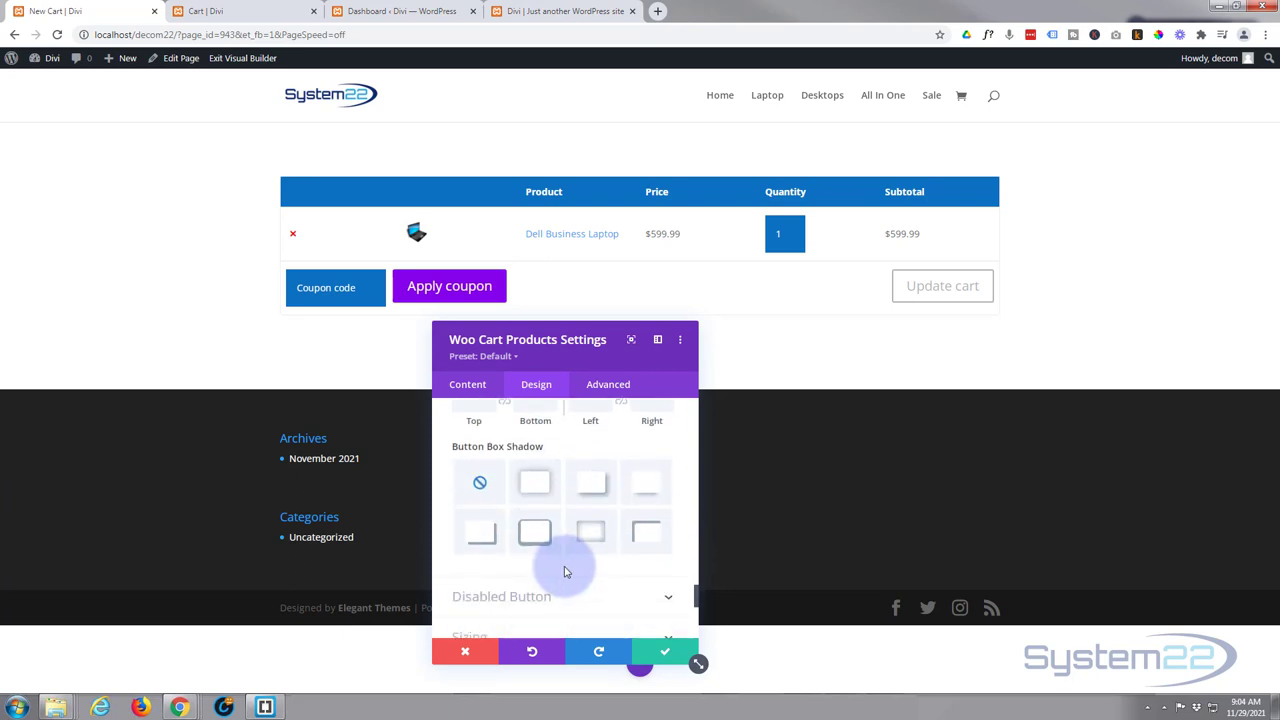
click(646, 492)
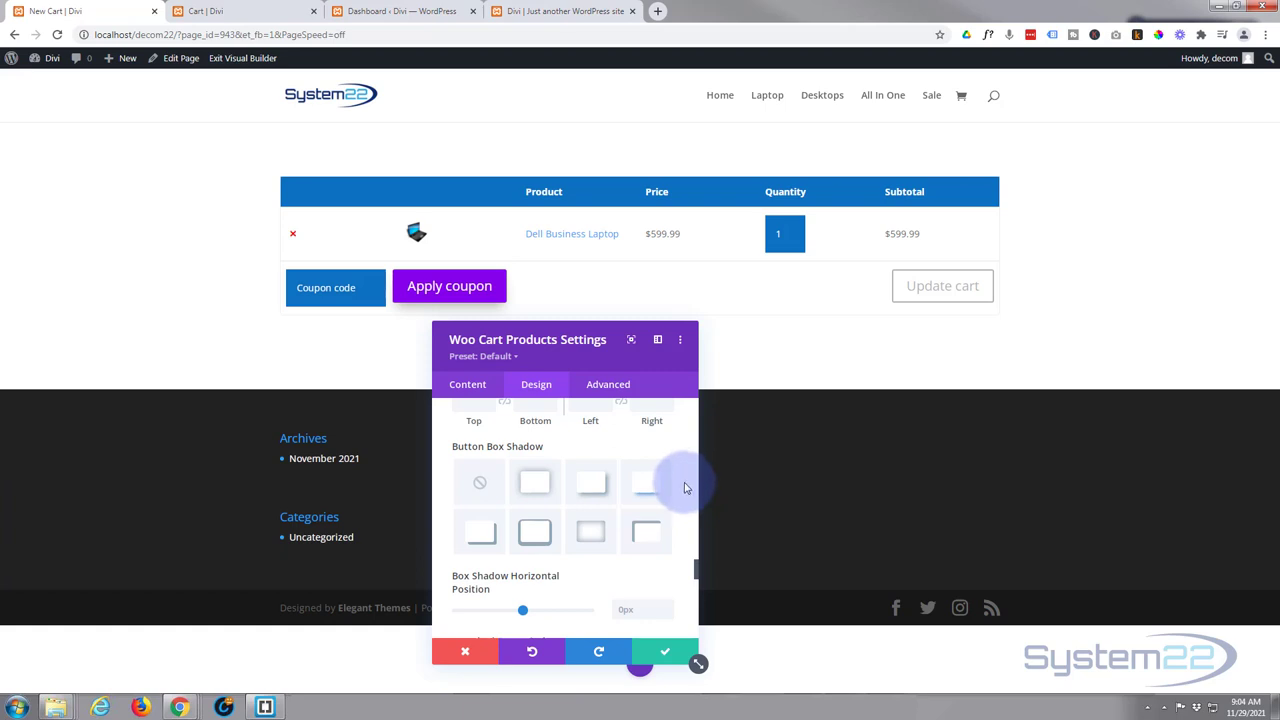
scroll(685, 488, down, 5)
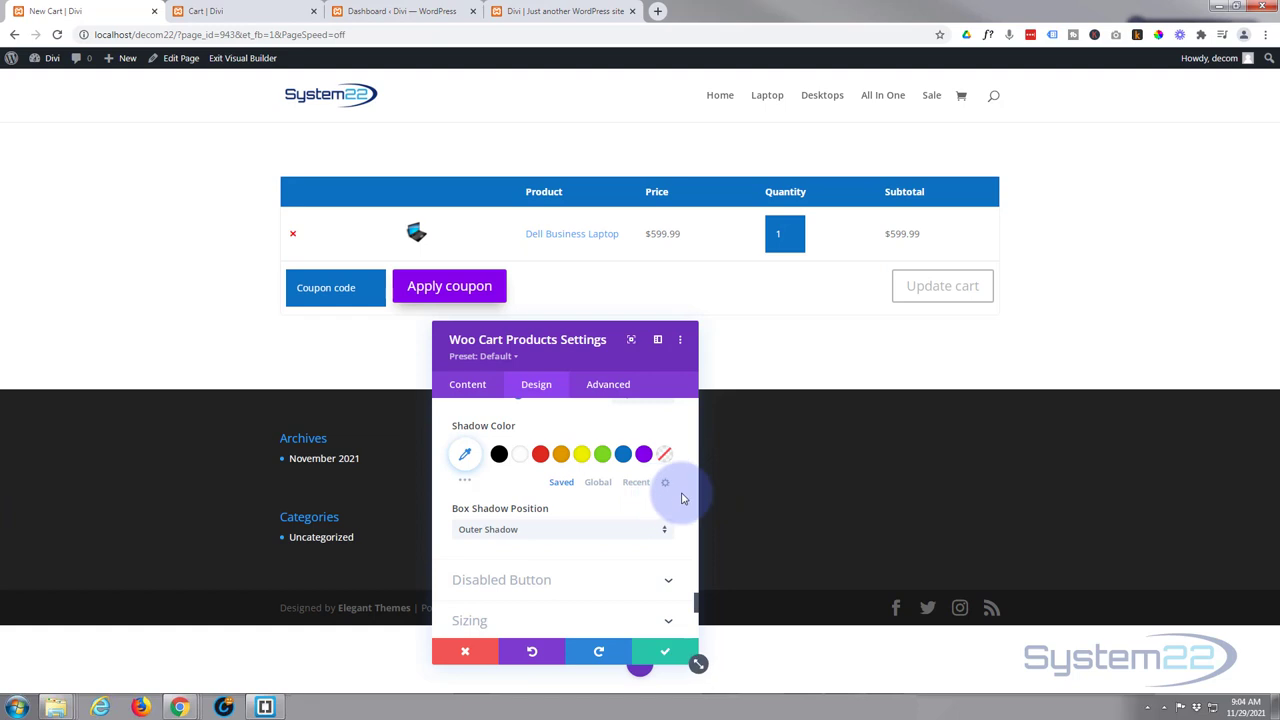
scroll(680, 491, down, 1)
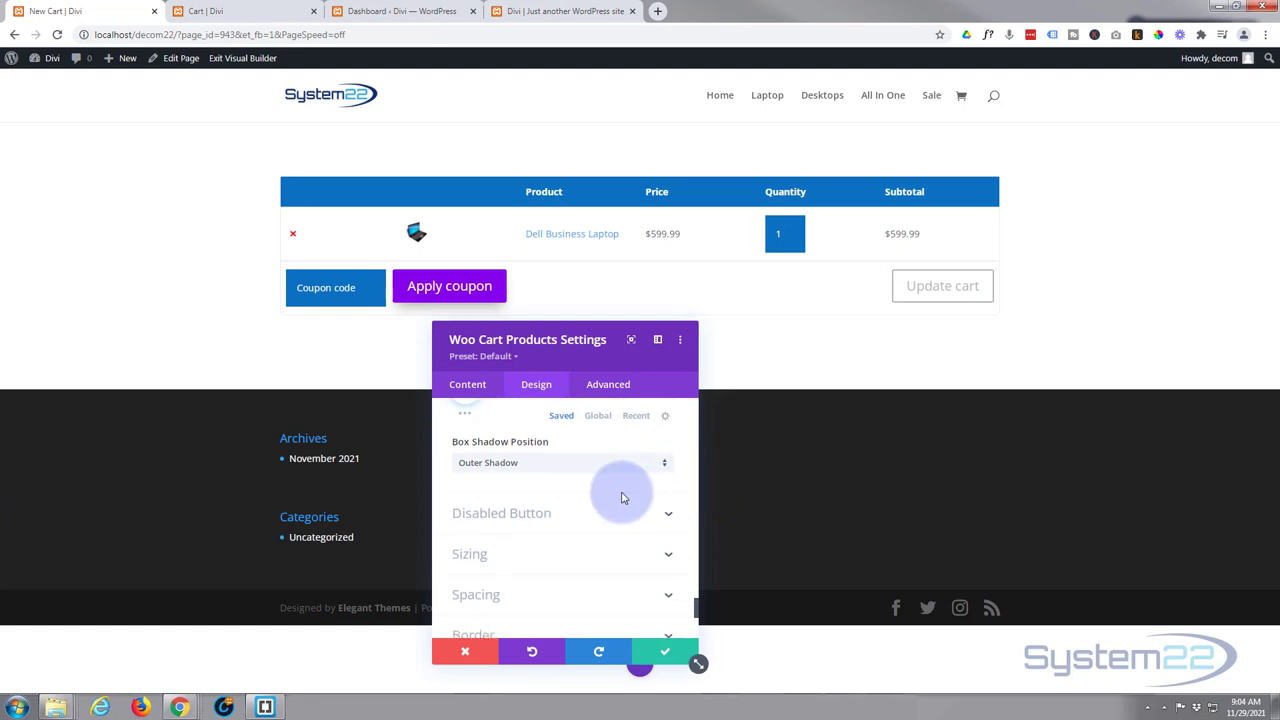
Step: Enable custom disabled button styles with white text and a purple #8300e9 background, and save the Woo Cart Products module
click(581, 524)
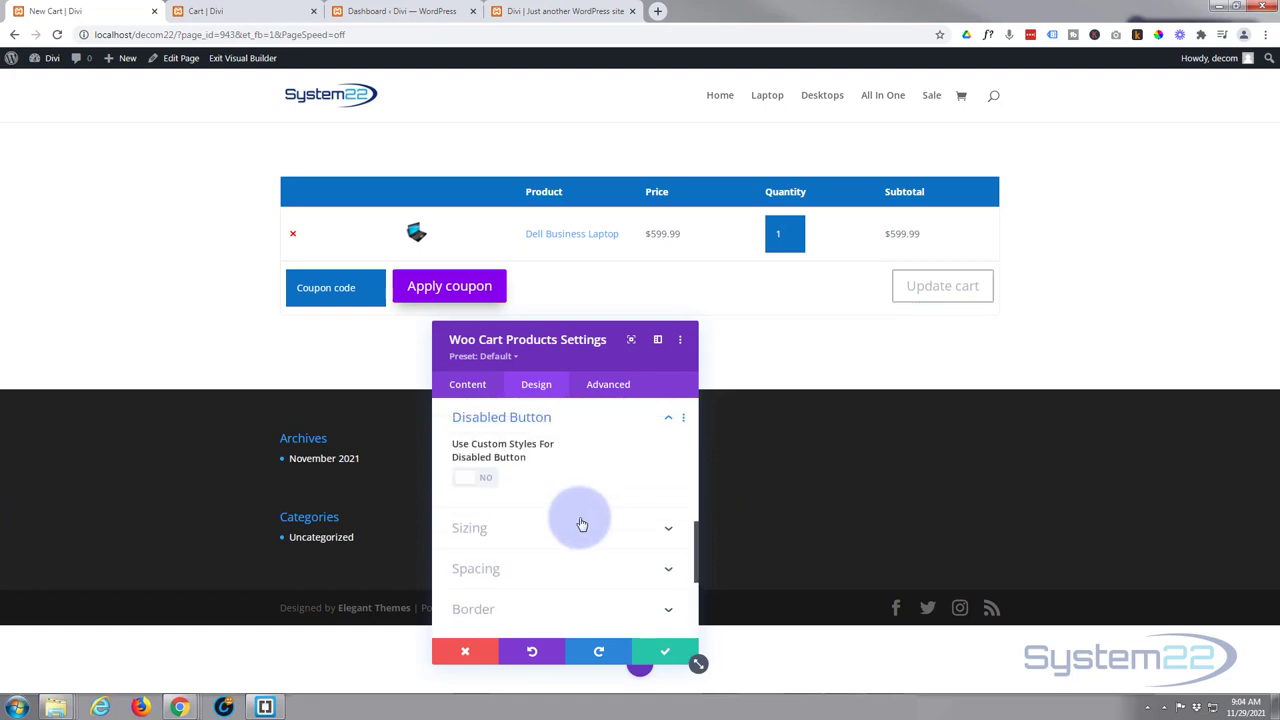
click(481, 480)
scroll(563, 485, down, 2)
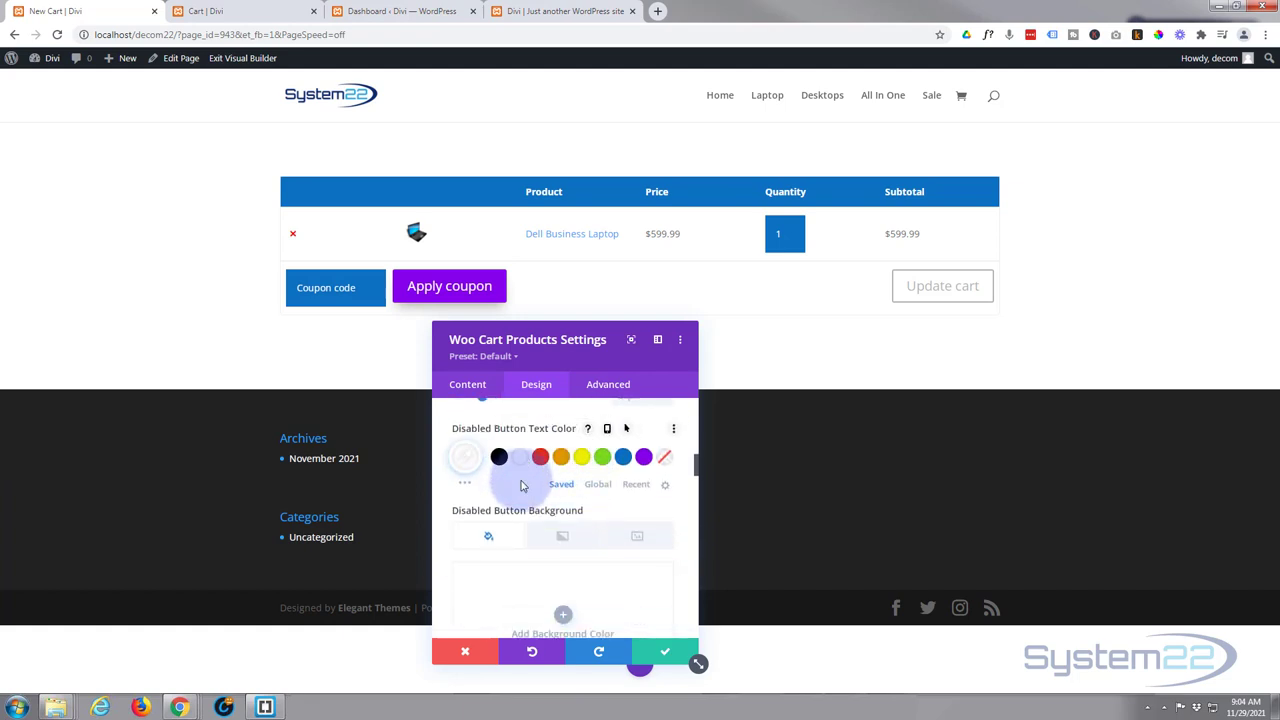
scroll(525, 495, down, 2)
click(643, 577)
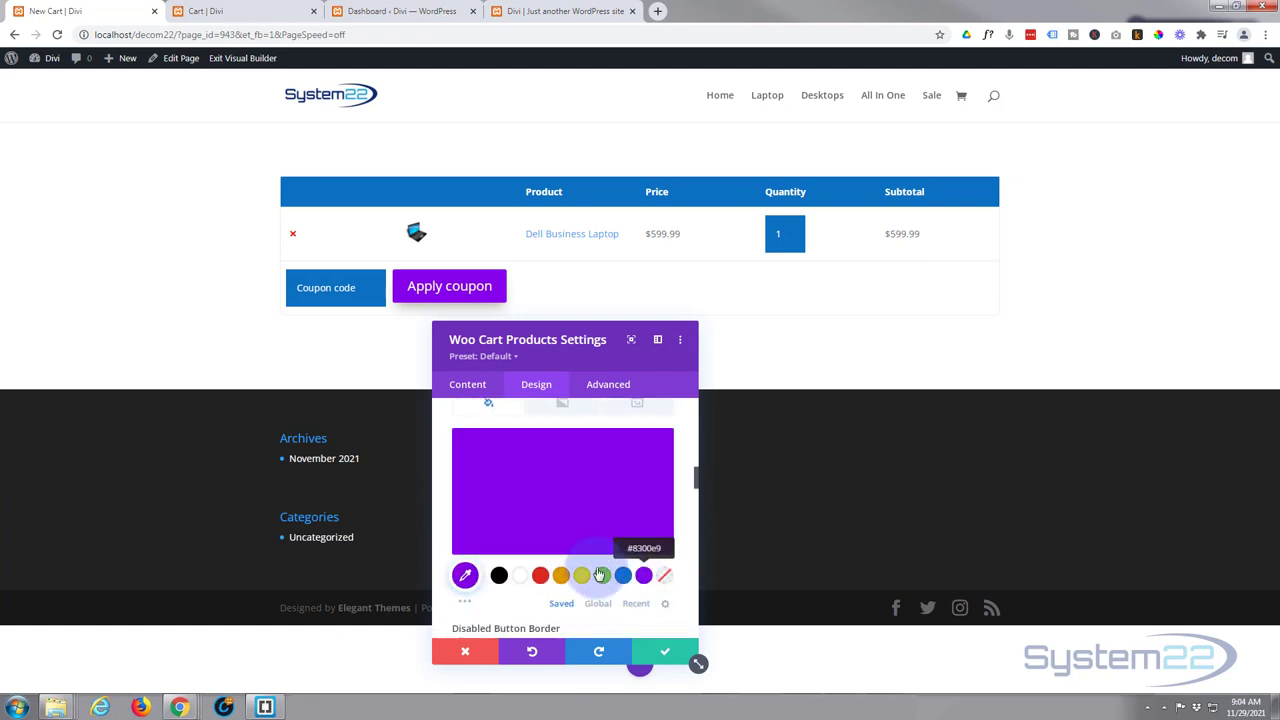
scroll(571, 531, up, 2)
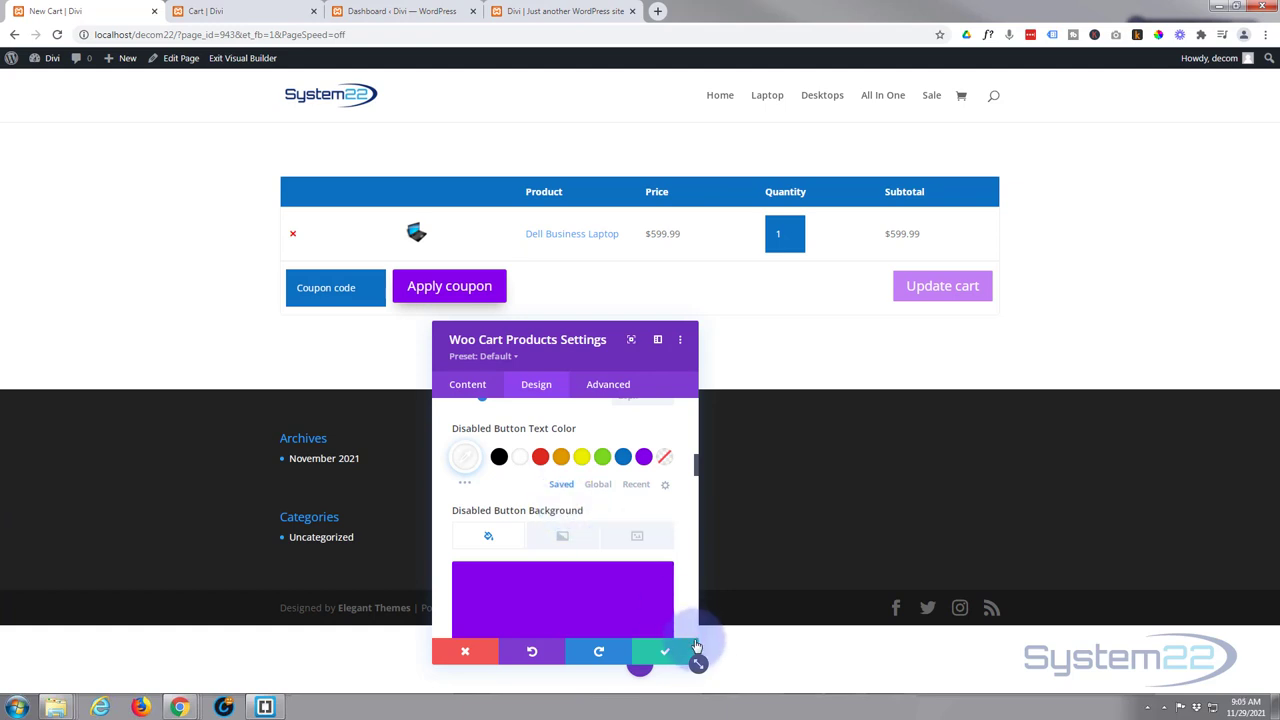
click(666, 653)
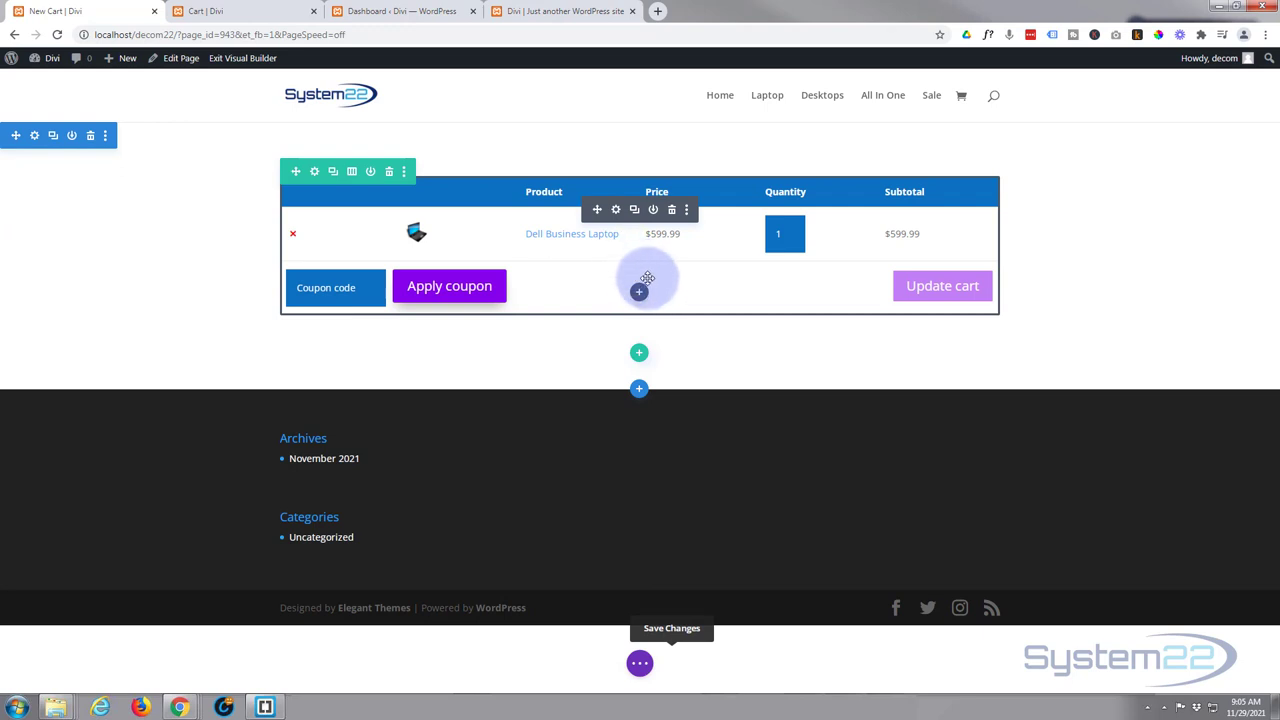
Step: Insert a Woo Cart Totals module directly below the cart products module
click(639, 295)
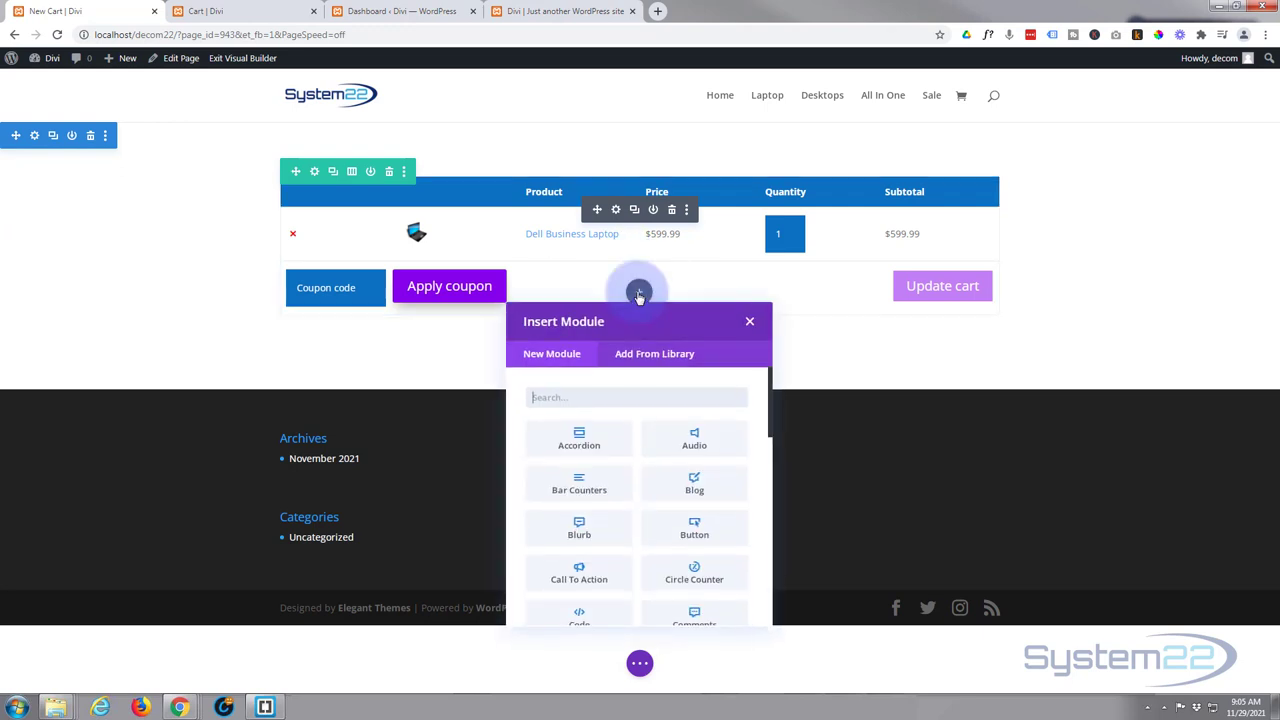
scroll(651, 491, down, 10)
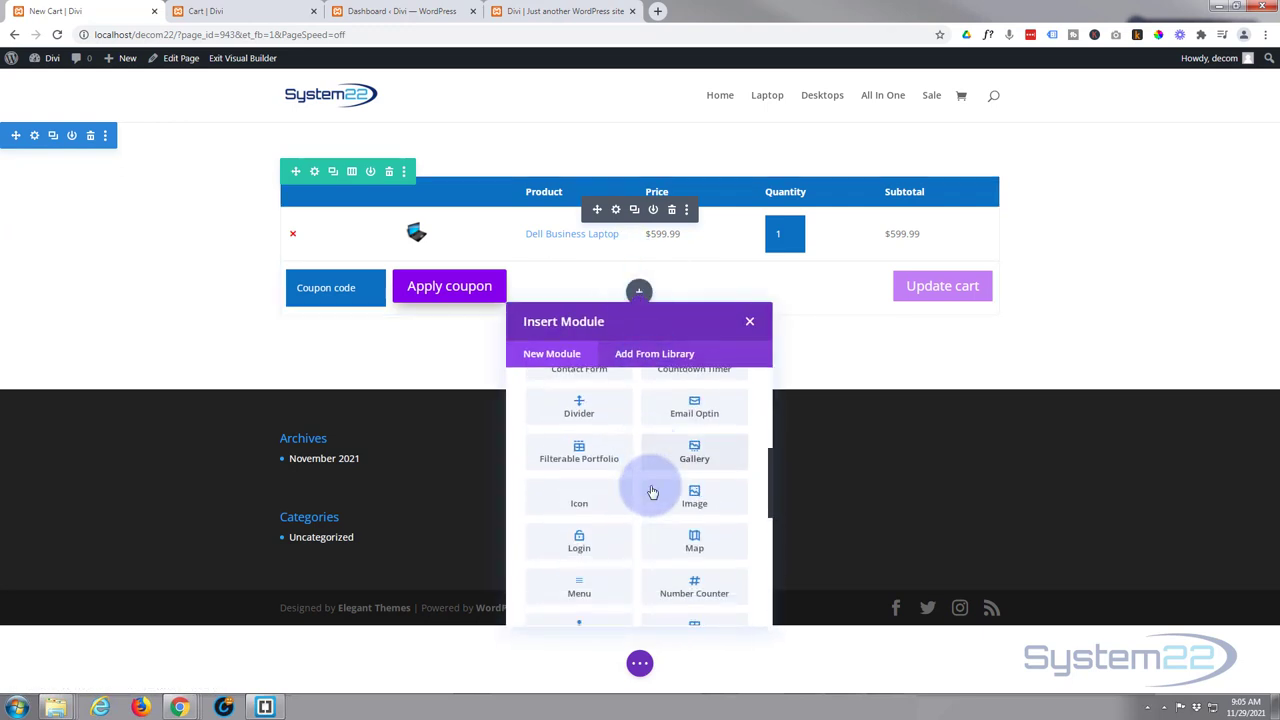
scroll(651, 495, down, 1)
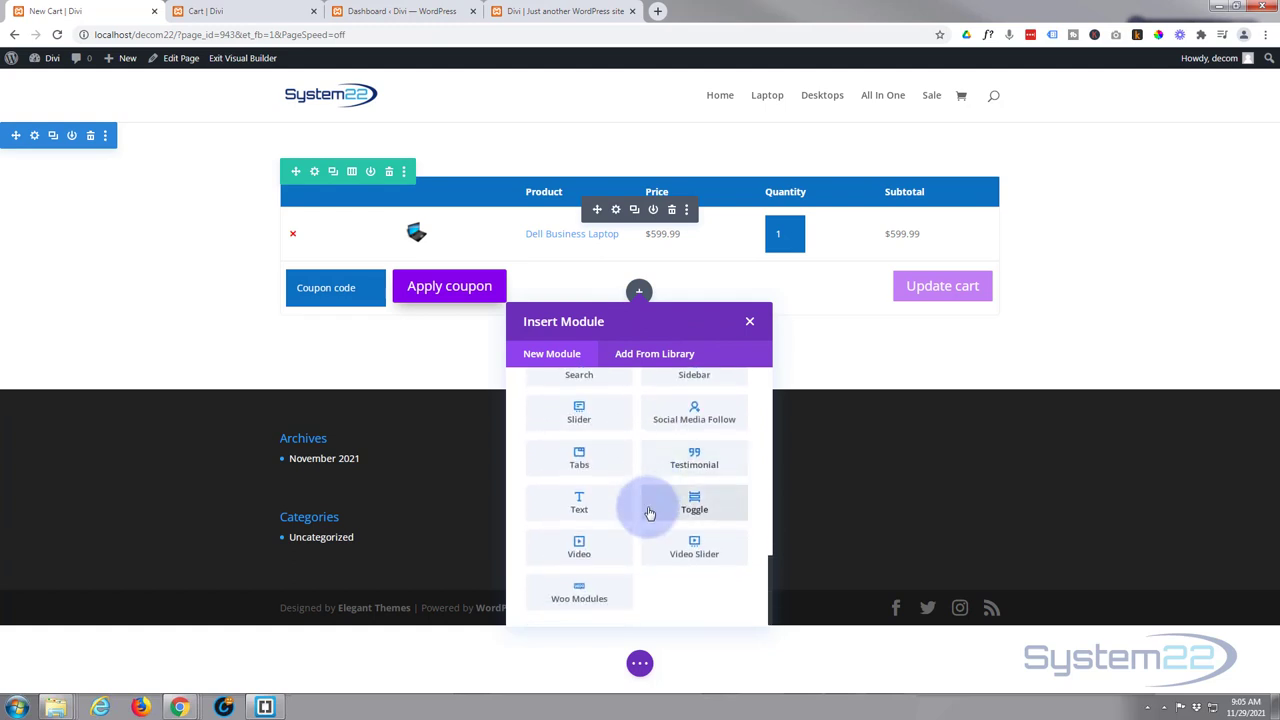
click(578, 598)
scroll(580, 596, up, 6)
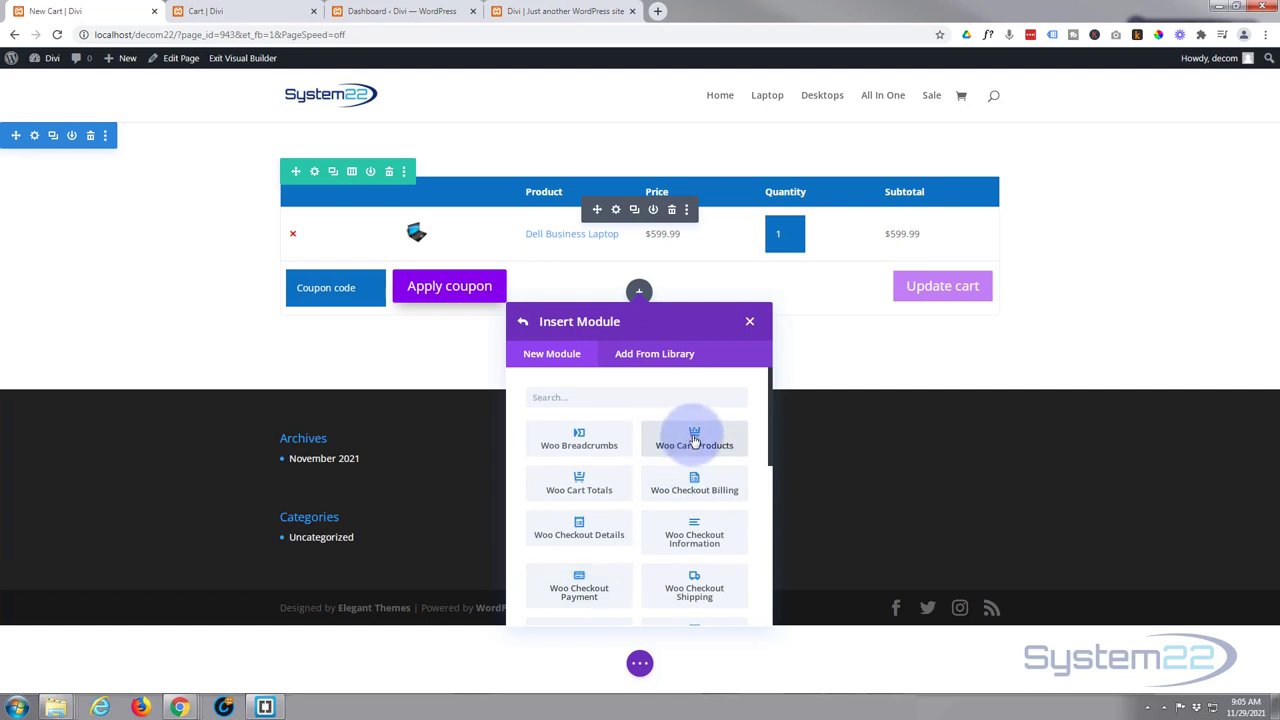
click(599, 492)
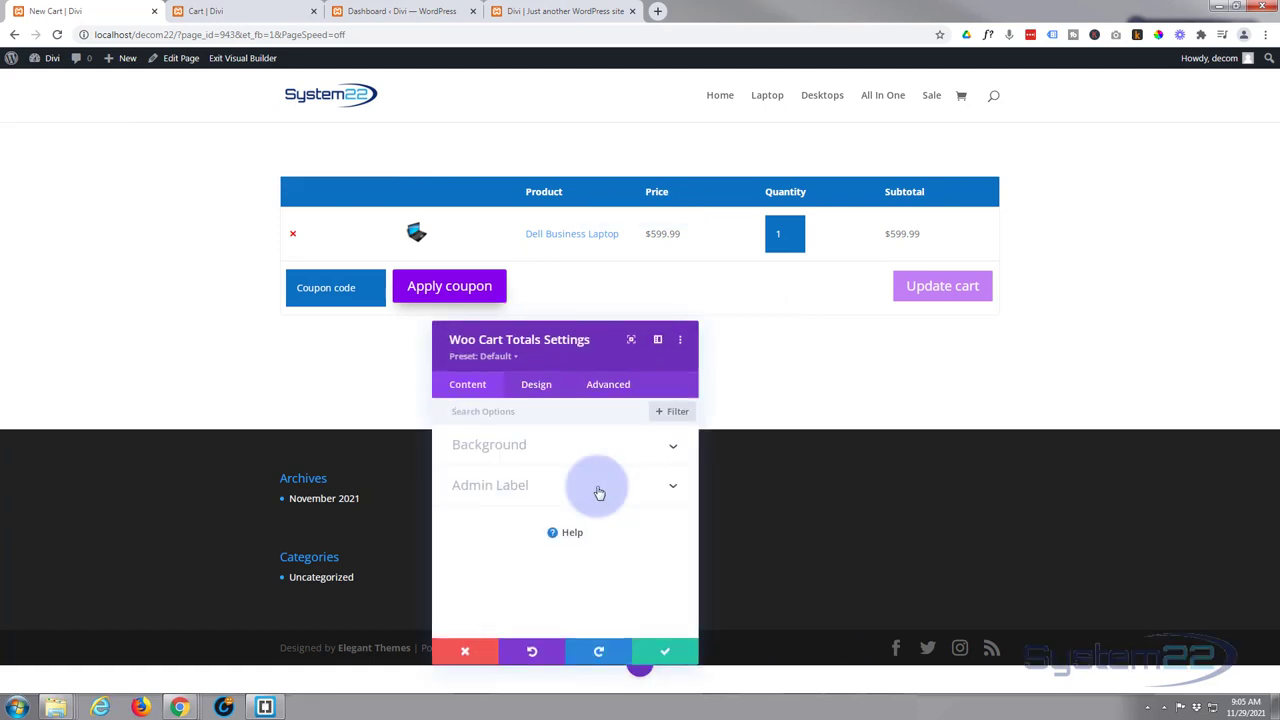
Step: Move the settings dialog off the cart totals and set their title text color to blue #0c71c3
drag(590, 337, 1041, 111)
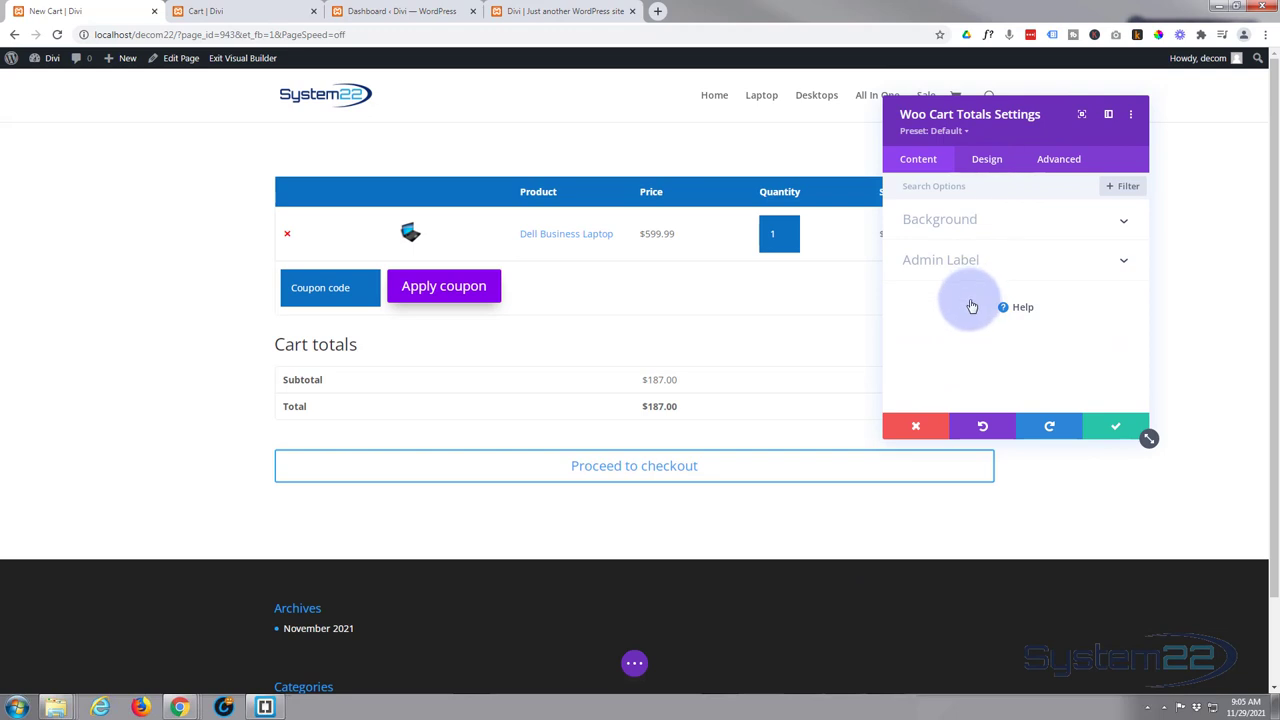
click(990, 168)
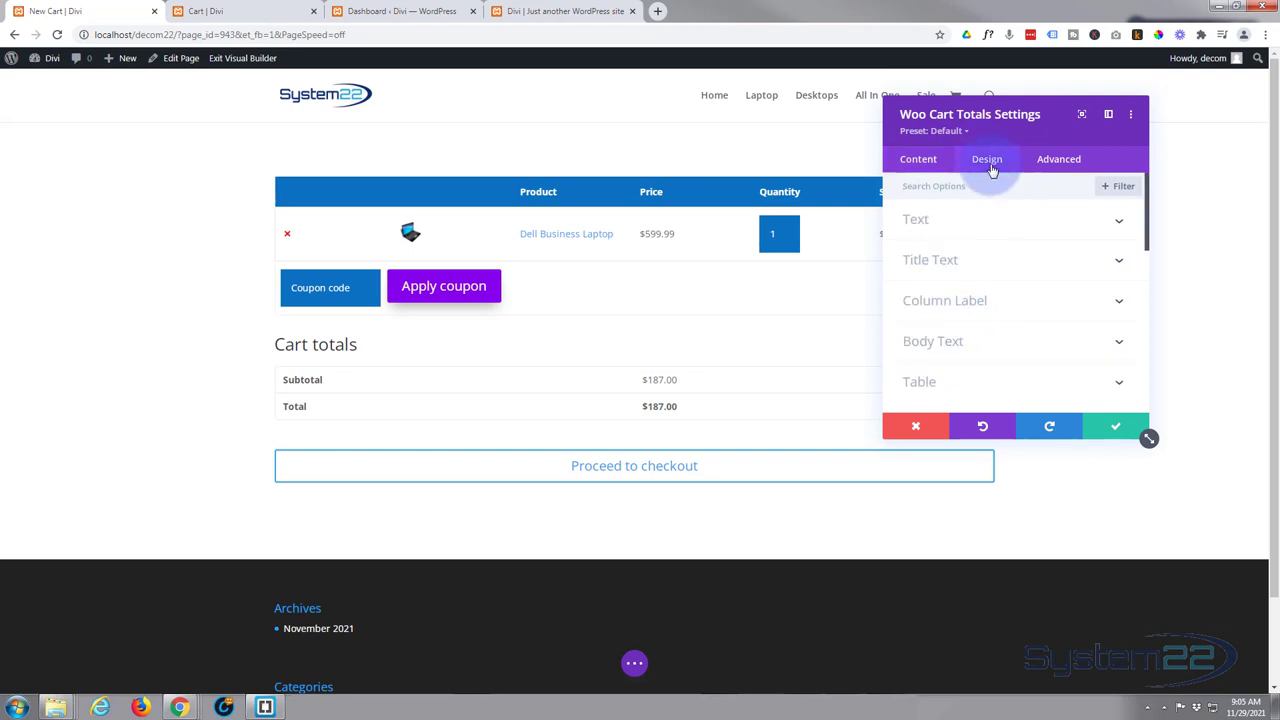
click(991, 270)
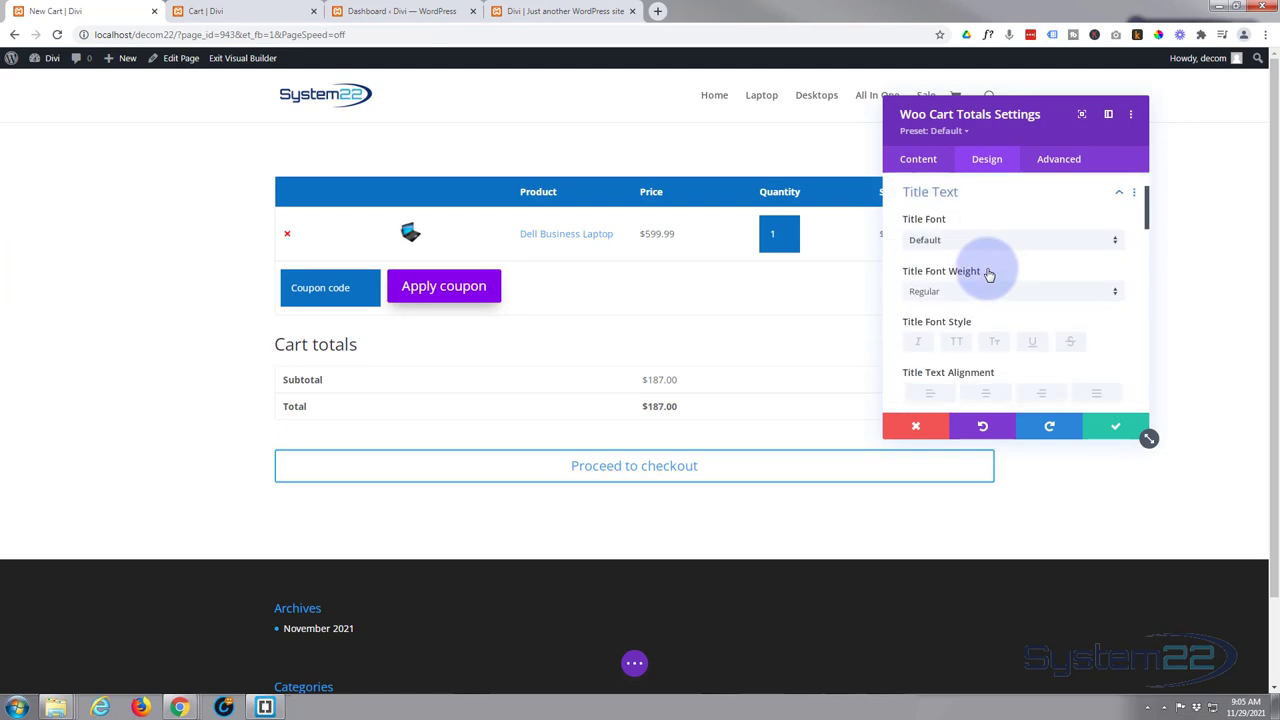
scroll(995, 318, down, 3)
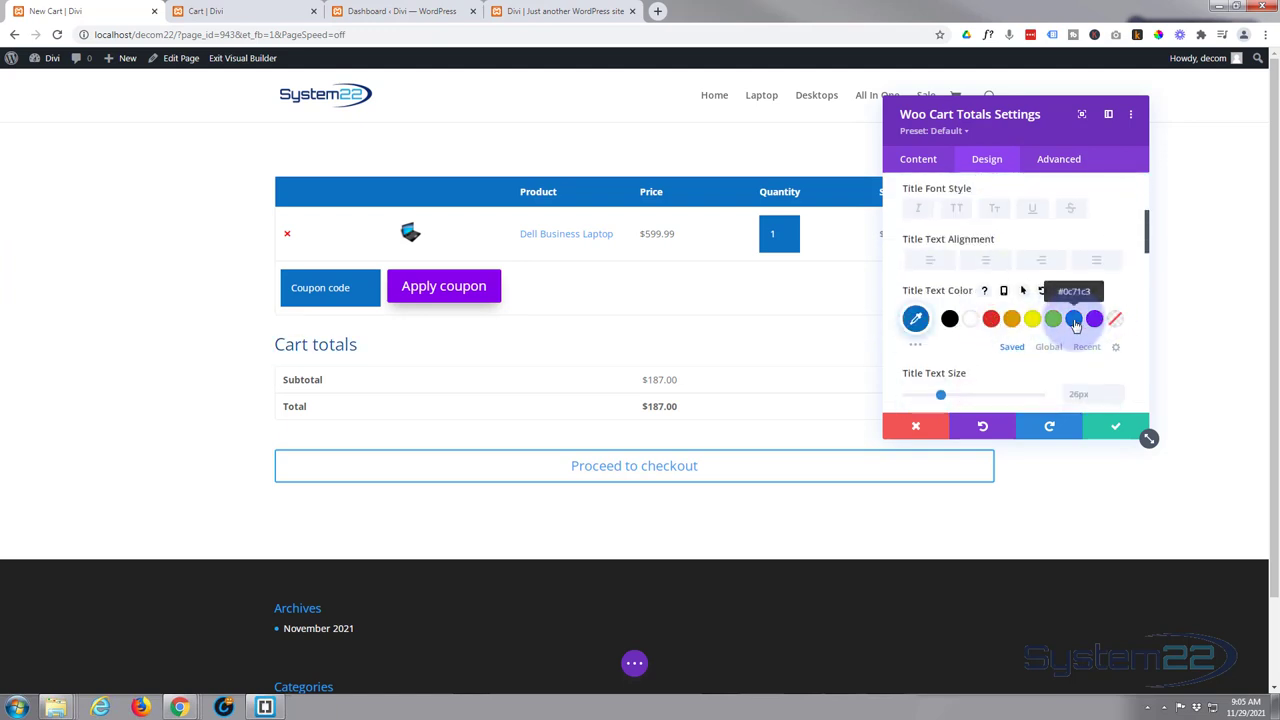
scroll(986, 372, down, 5)
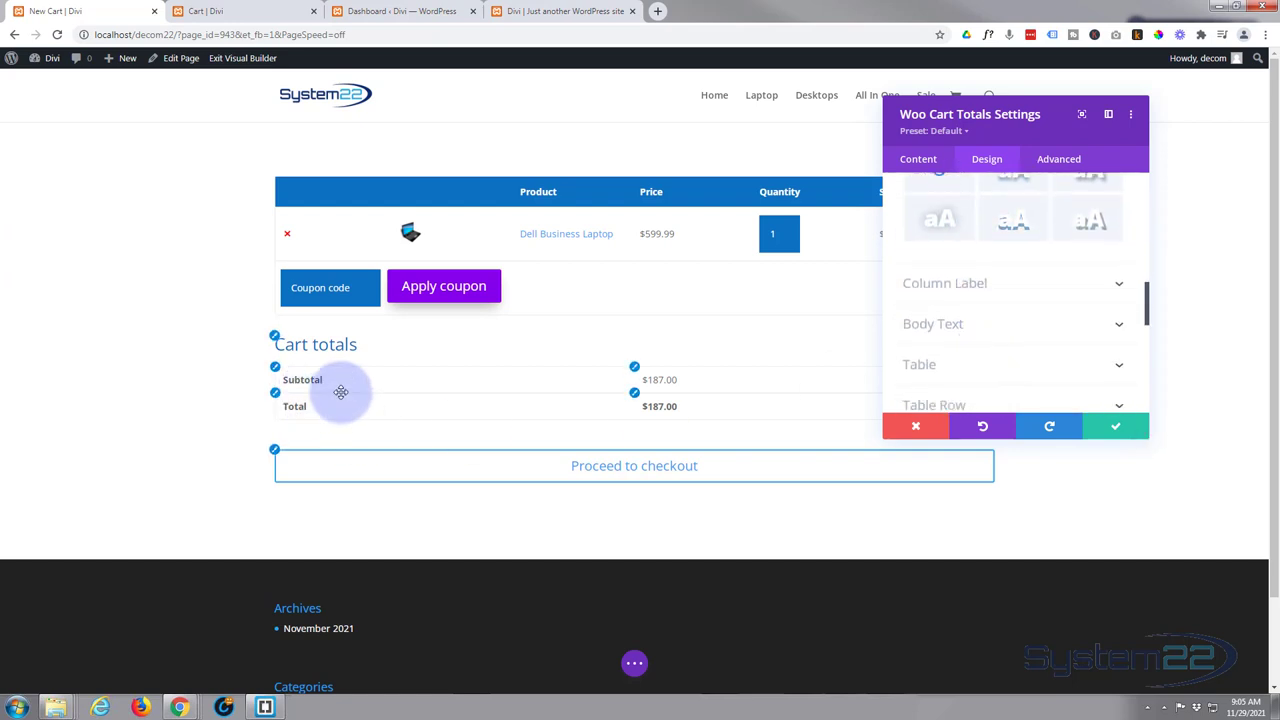
Step: Set the cart totals' column label text color to blue #0c71c3
click(993, 290)
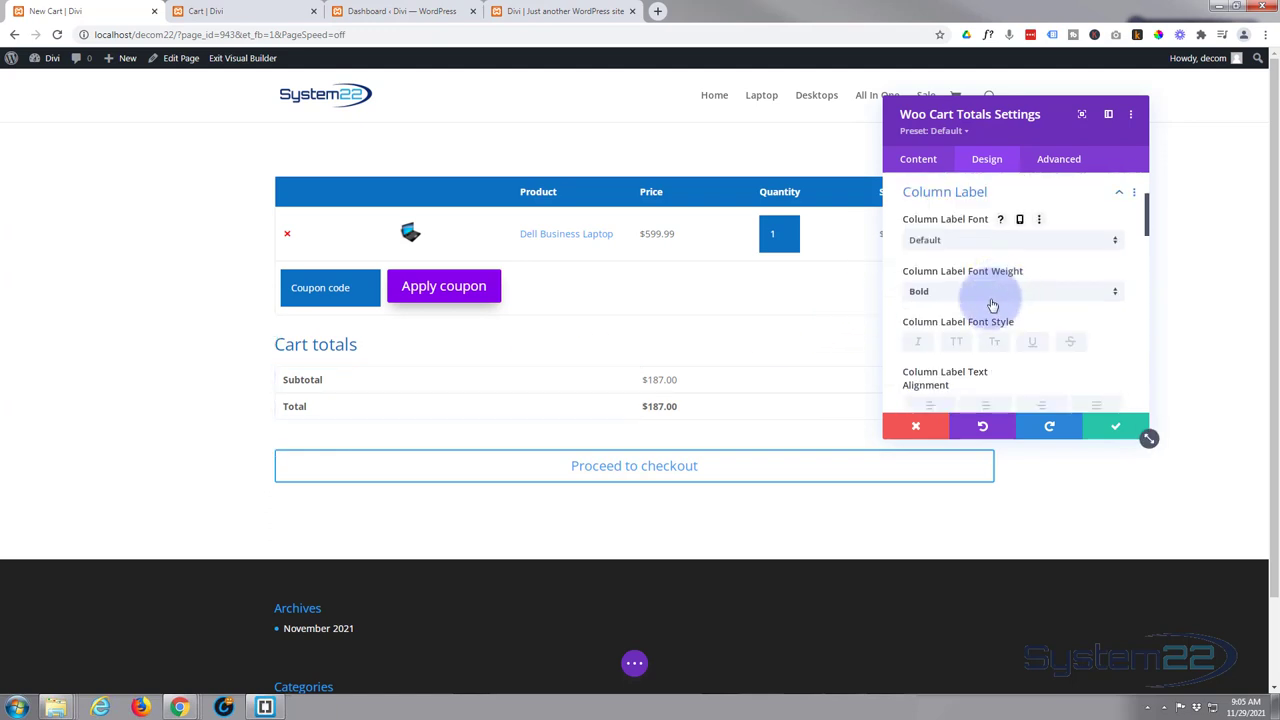
scroll(991, 305, down, 2)
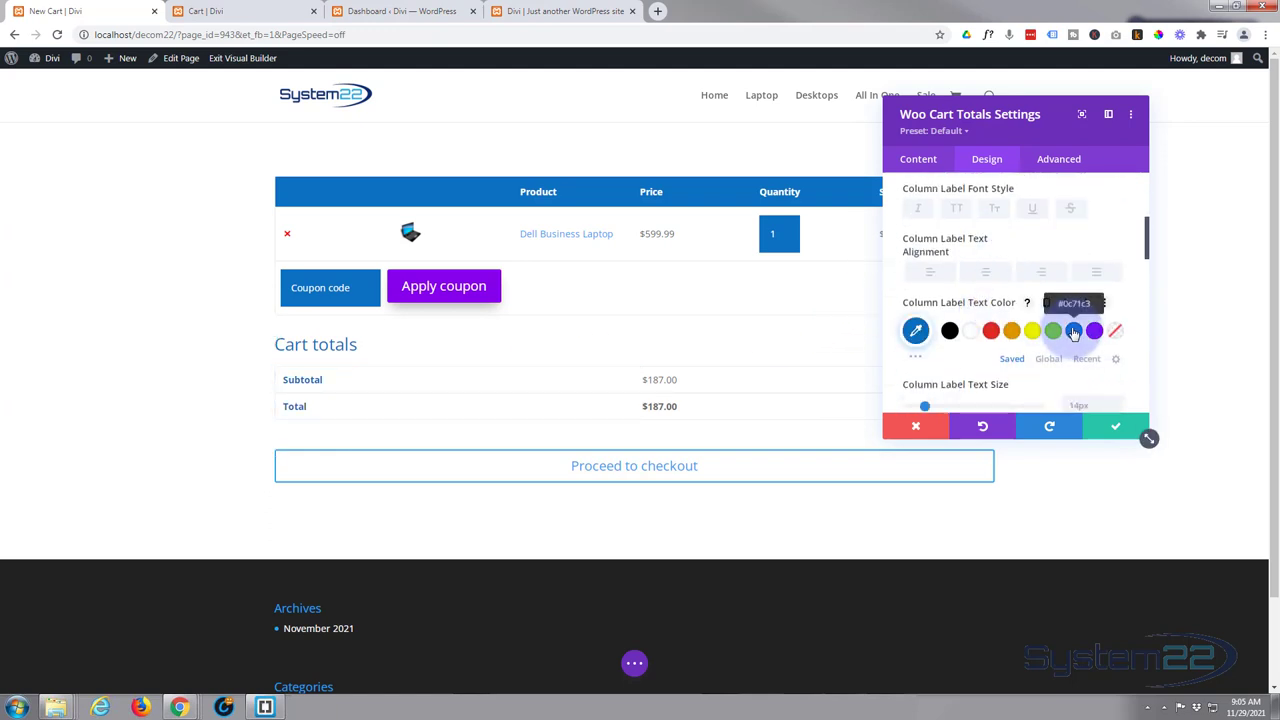
scroll(974, 323, down, 3)
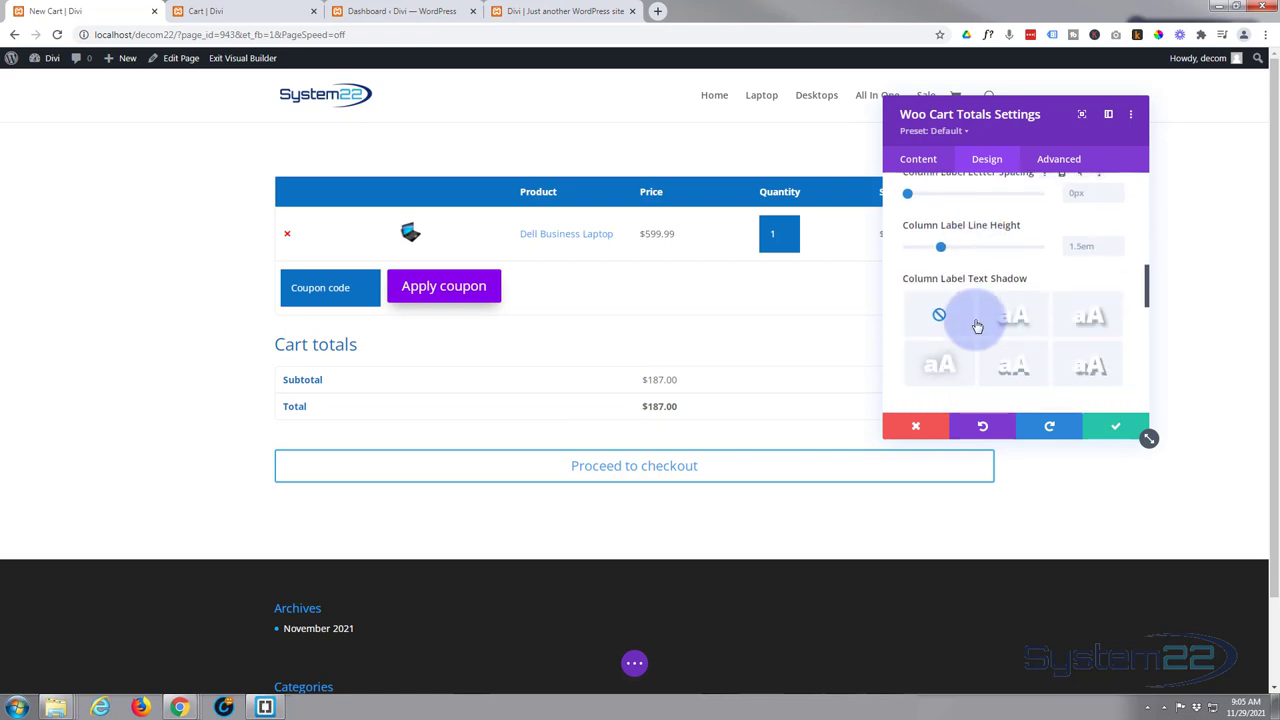
scroll(977, 326, down, 2)
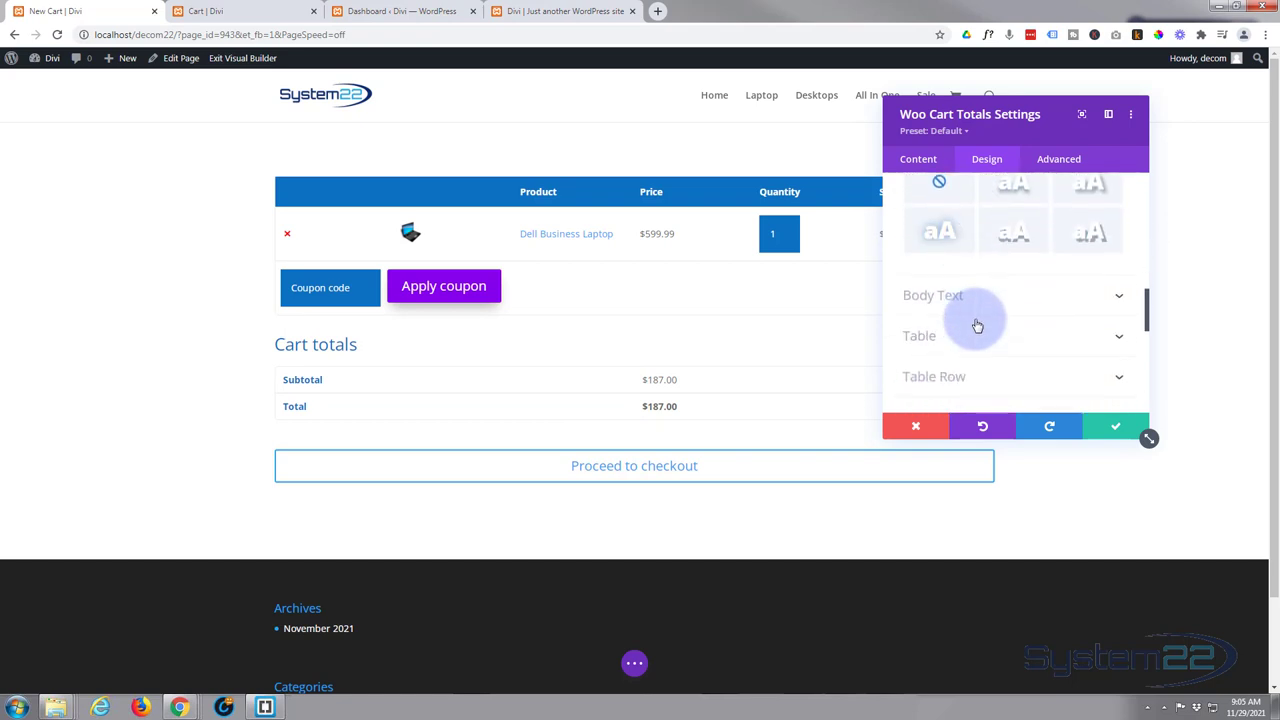
Step: Apply the inner shadow box shadow preset to the cart totals table
scroll(977, 326, down, 1)
click(984, 278)
scroll(982, 281, down, 2)
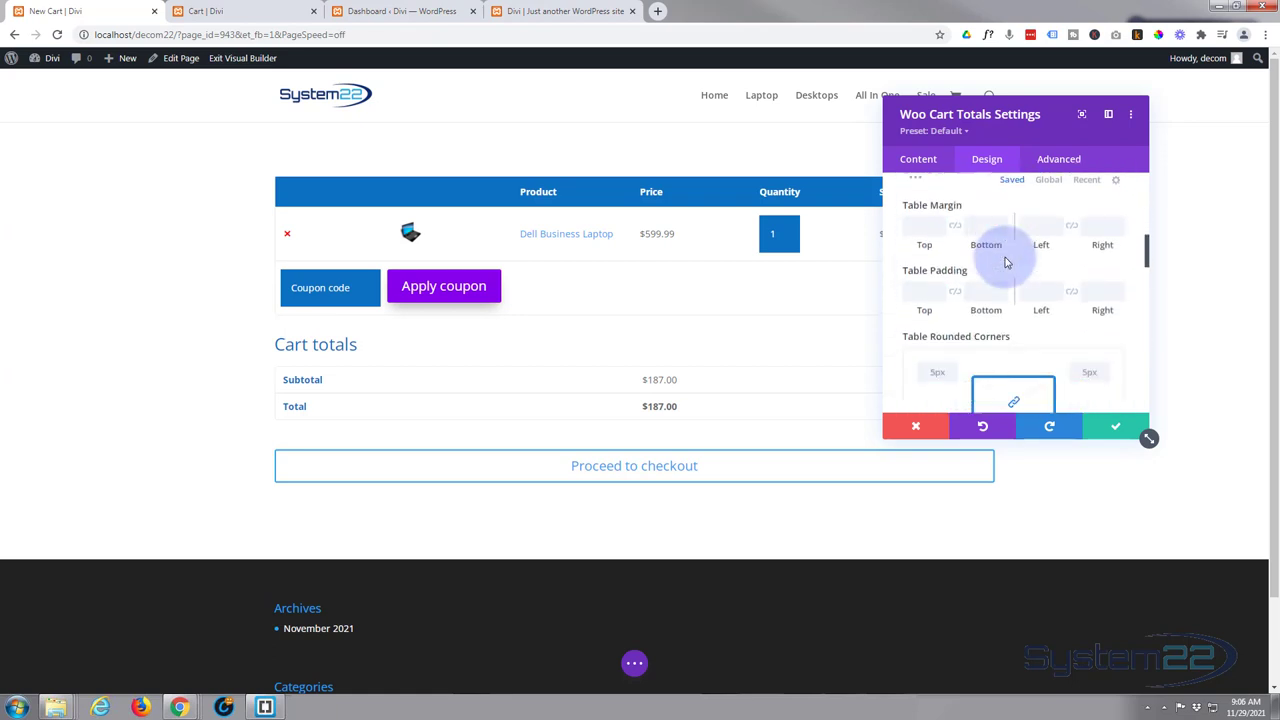
scroll(1006, 262, down, 10)
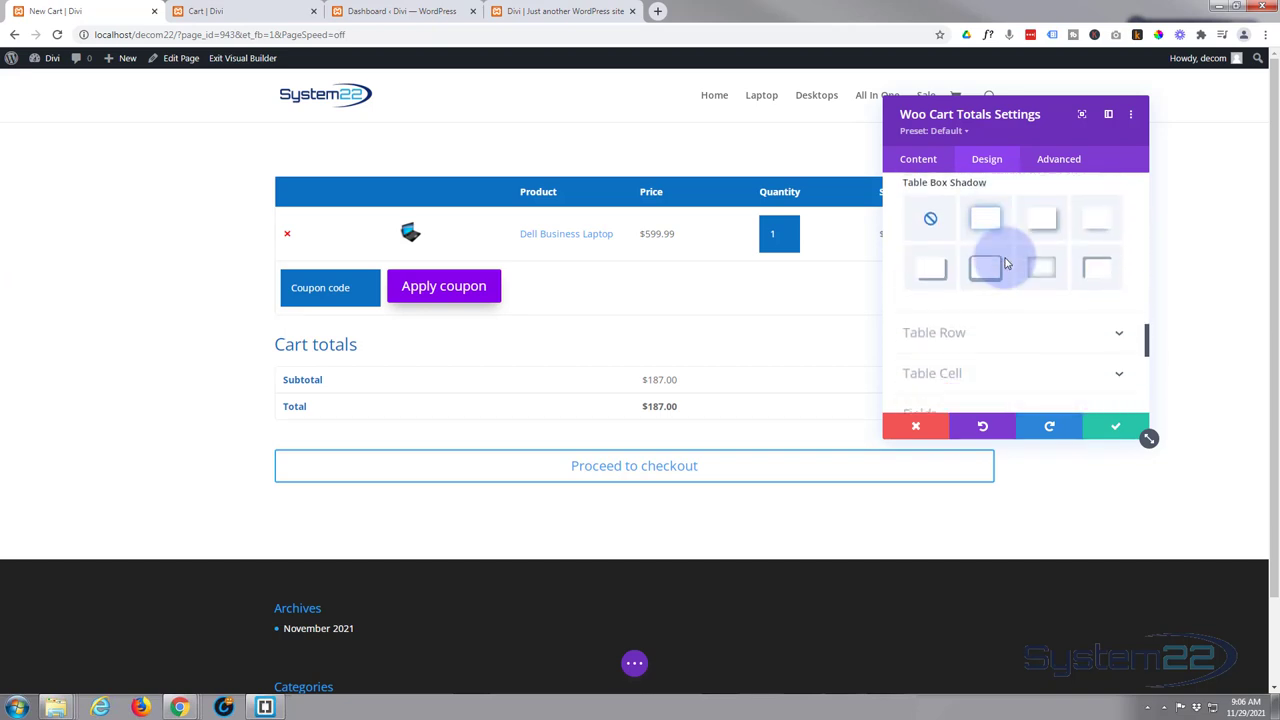
click(1041, 266)
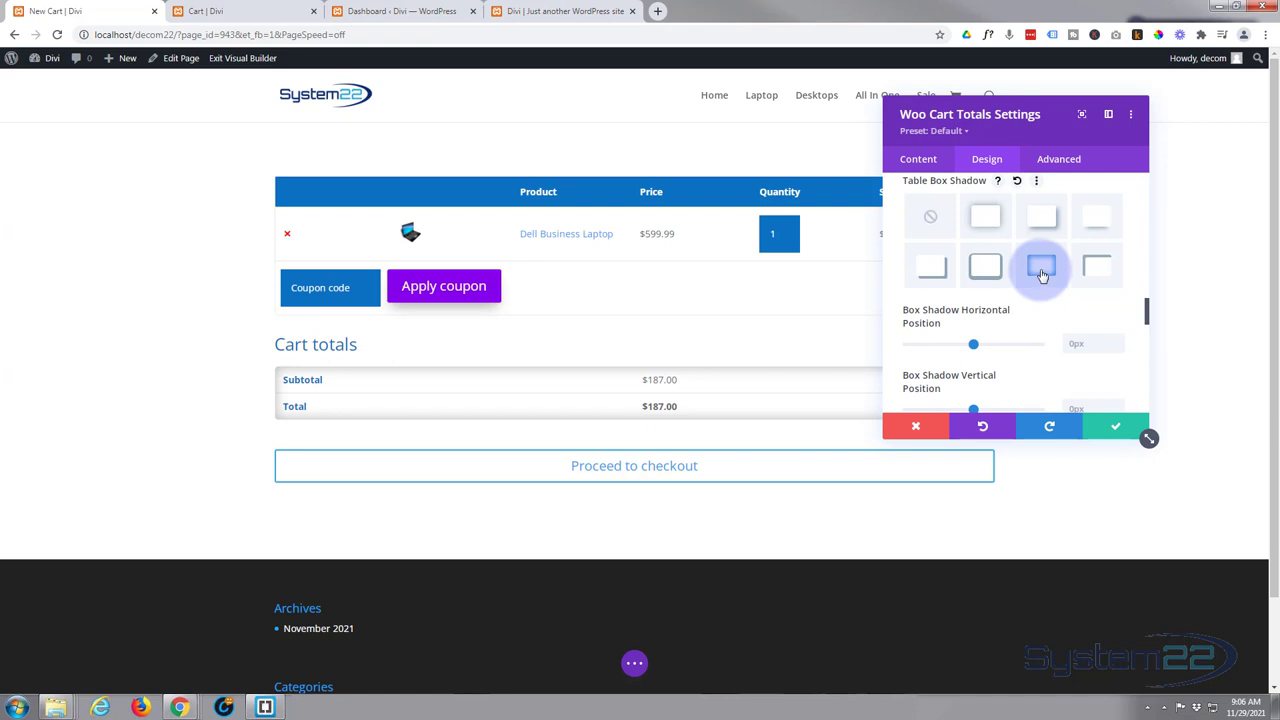
scroll(1023, 327, down, 5)
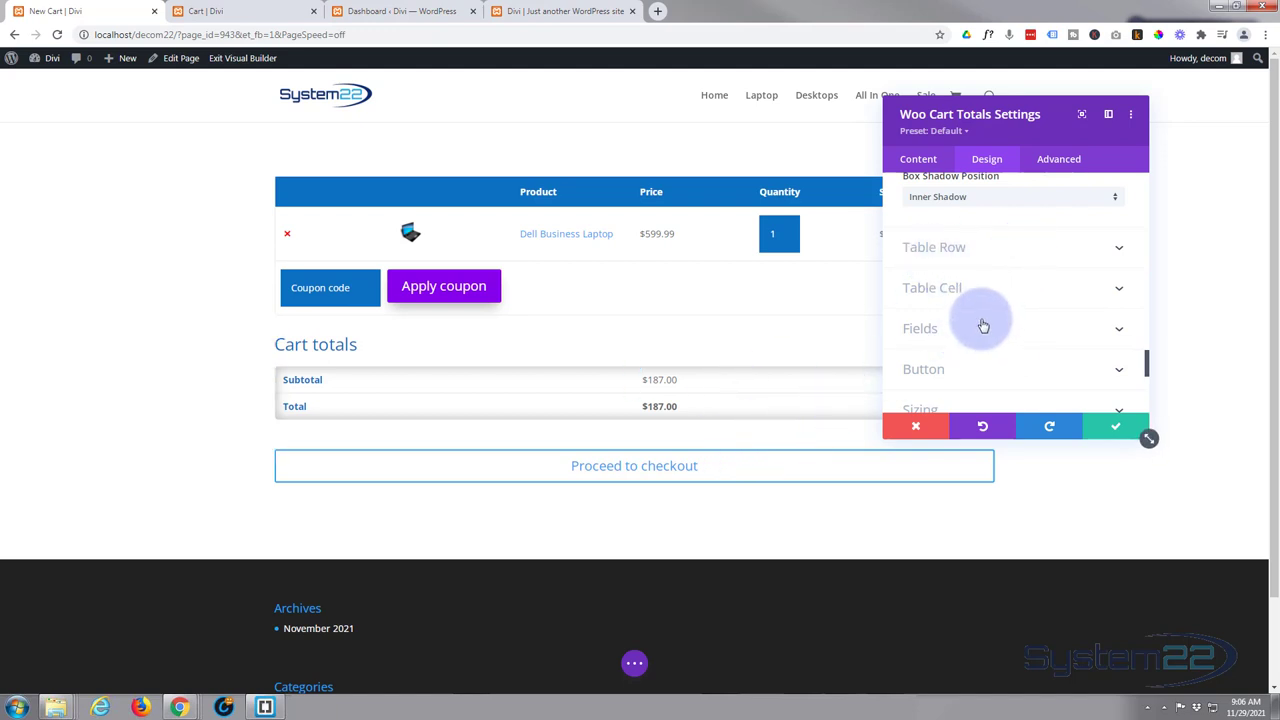
Step: Enable custom styles for the cart totals' Proceed to checkout button and set its text color to white
scroll(983, 325, down, 1)
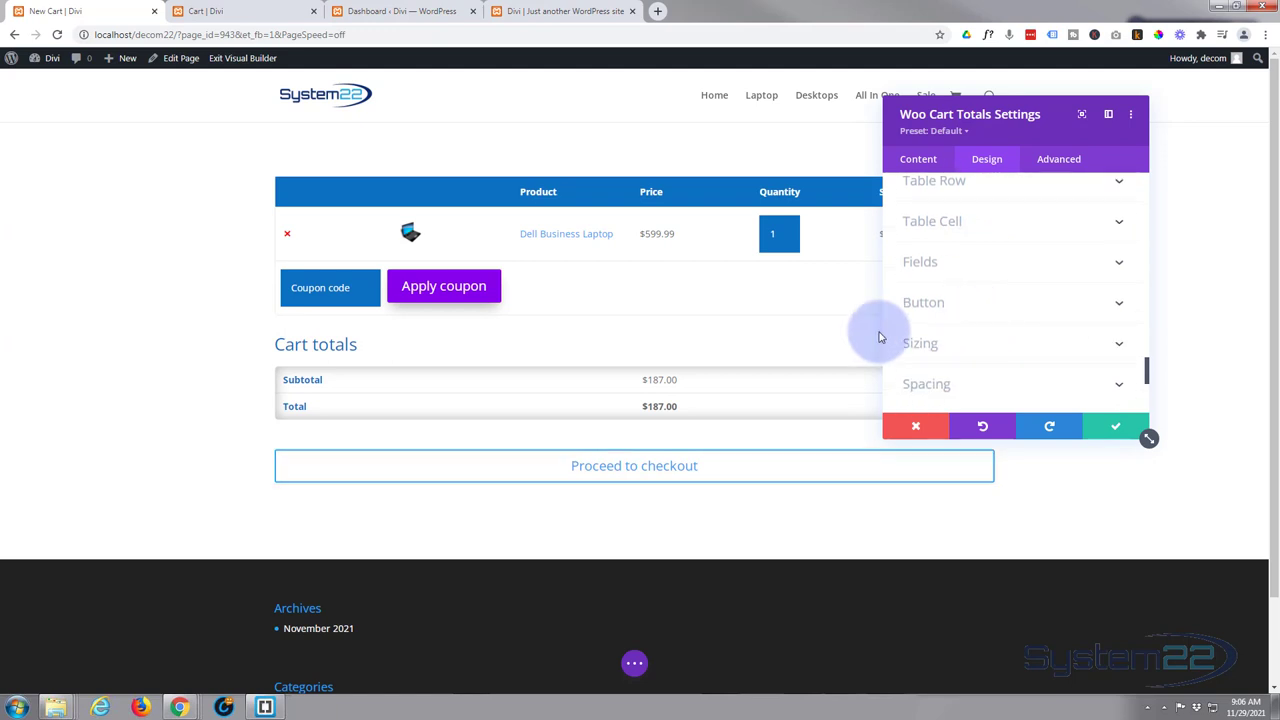
click(990, 309)
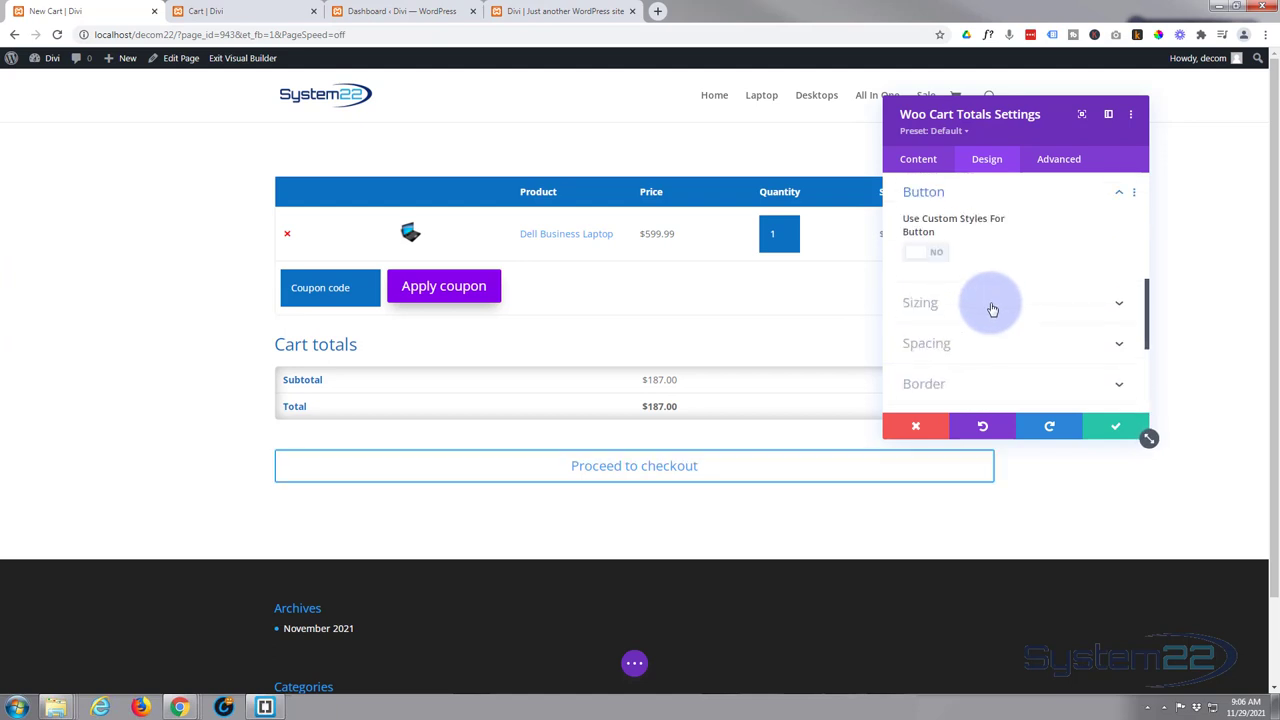
click(940, 258)
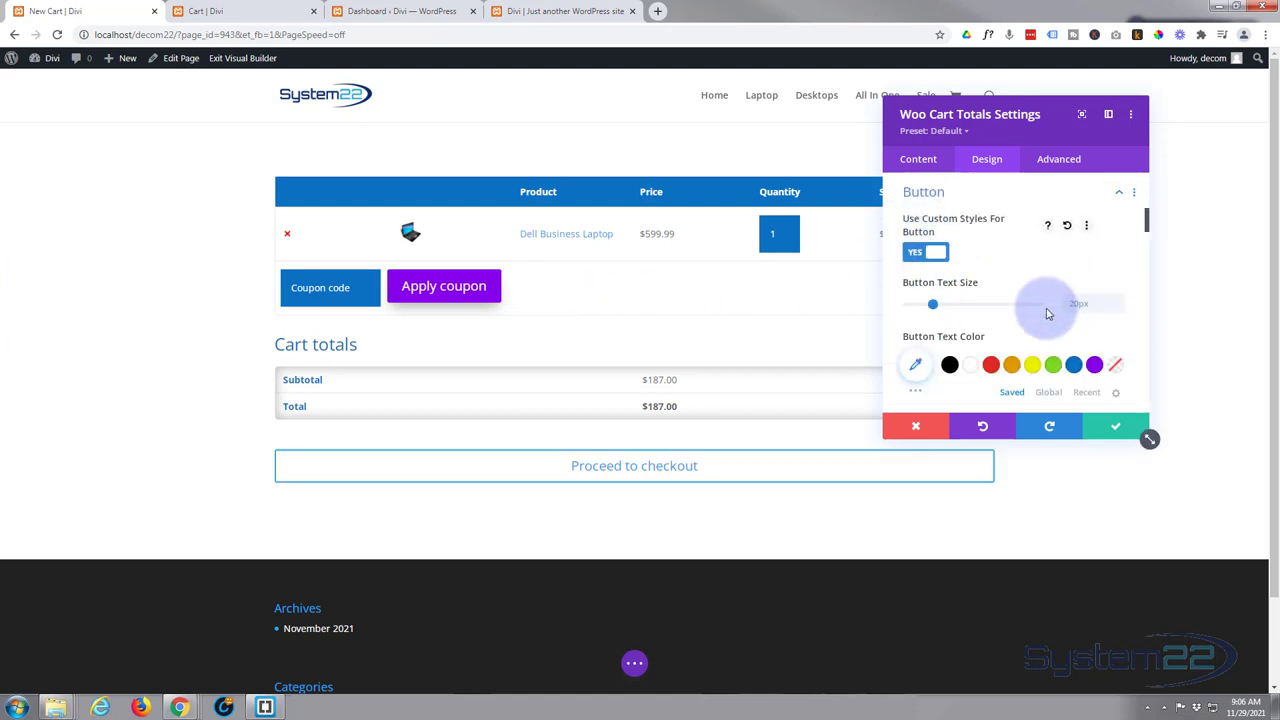
scroll(1045, 313, down, 1)
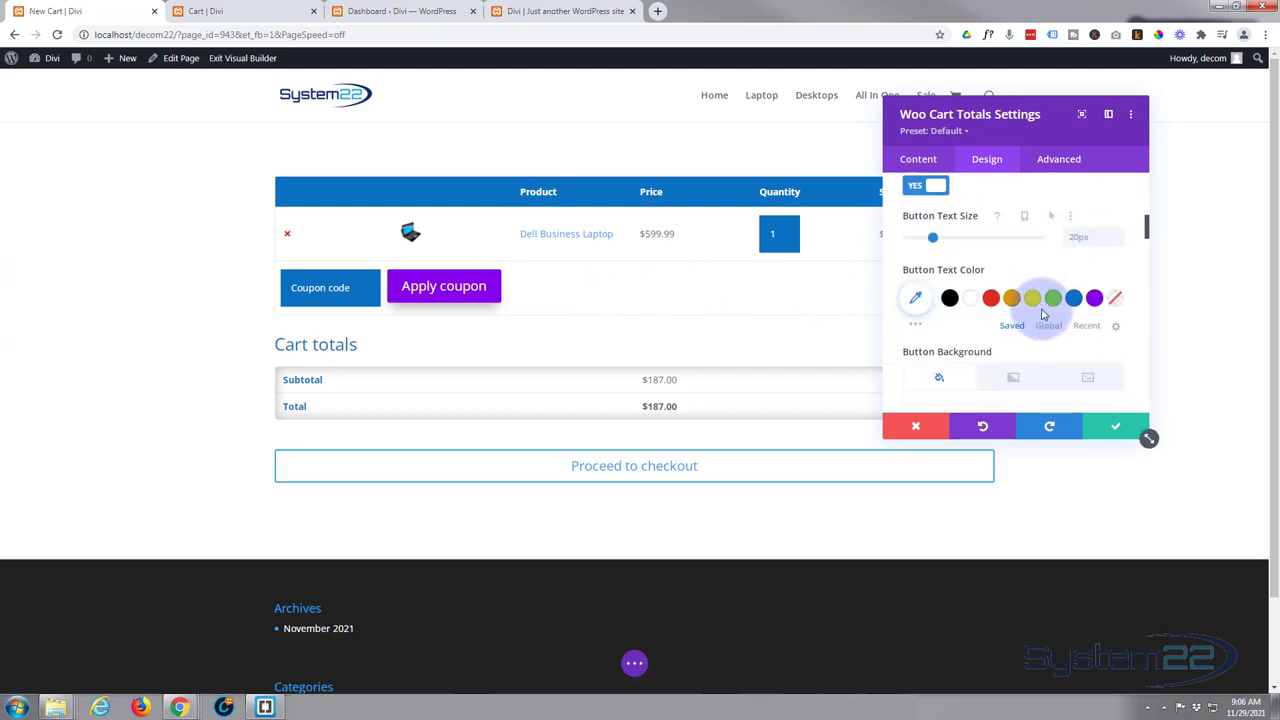
click(970, 298)
scroll(970, 328, down, 2)
Step: Set both the background color and the border color of the Proceed to checkout button to purple
click(971, 329)
scroll(985, 325, down, 2)
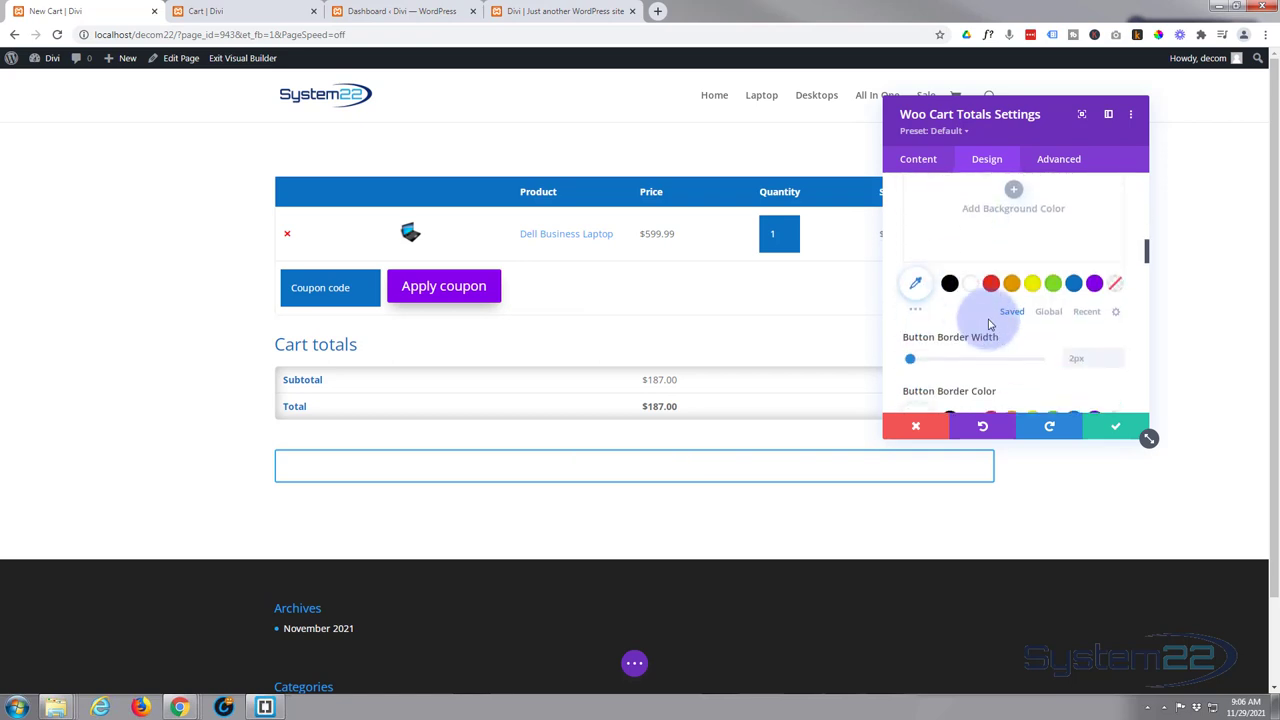
click(1093, 286)
scroll(1095, 300, down, 1)
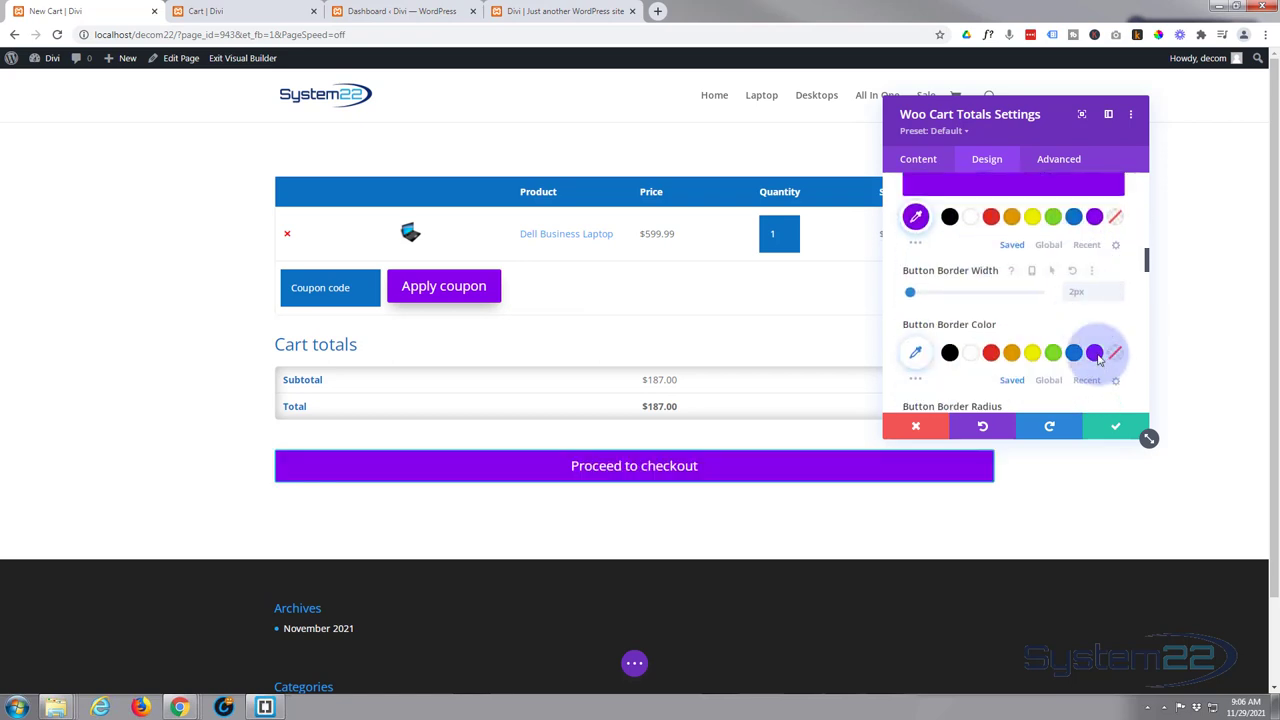
click(1095, 354)
Step: Apply the soft bottom-edge box shadow preset to the Proceed to checkout button and save the Woo Cart Totals settings
scroll(1035, 350, down, 4)
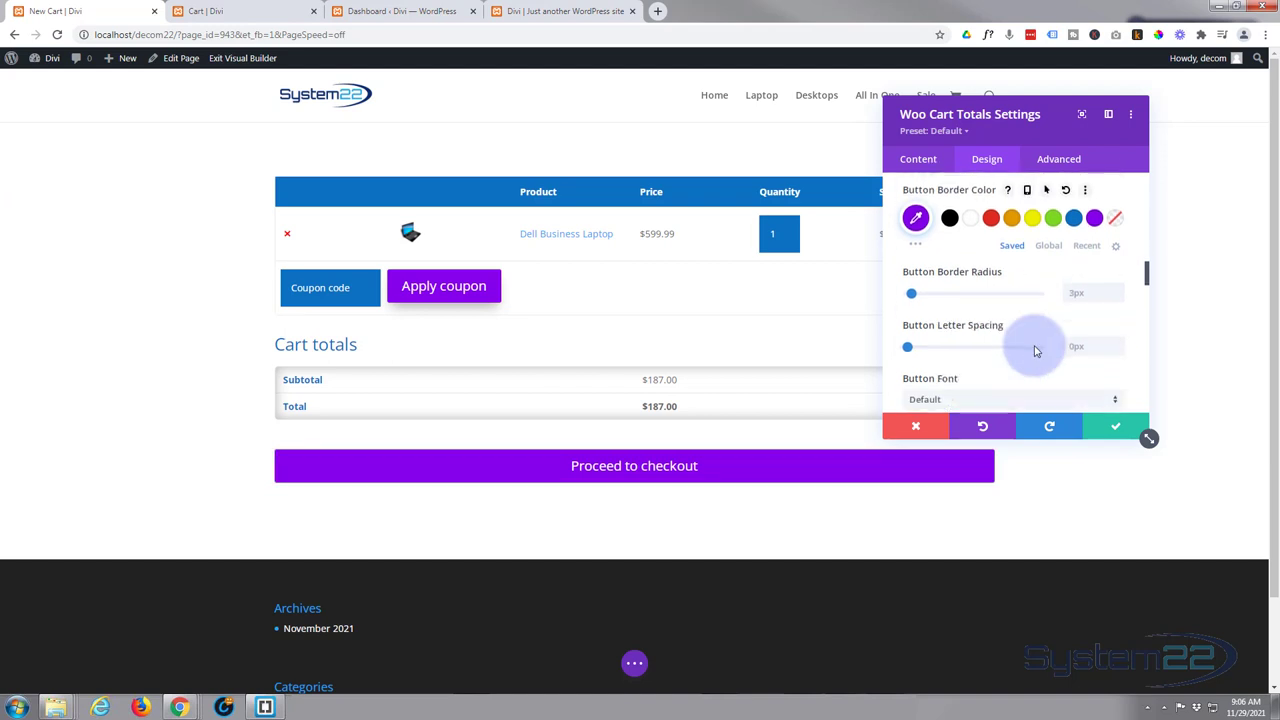
scroll(1035, 350, down, 3)
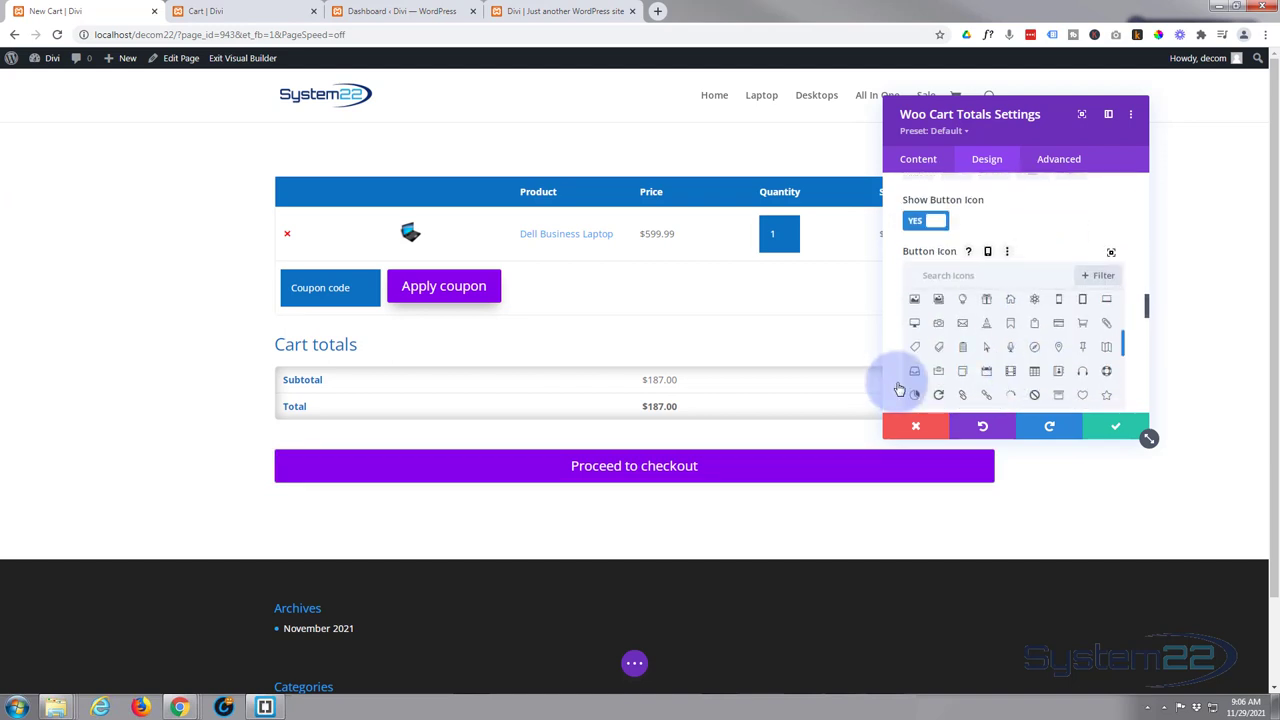
scroll(898, 355, down, 3)
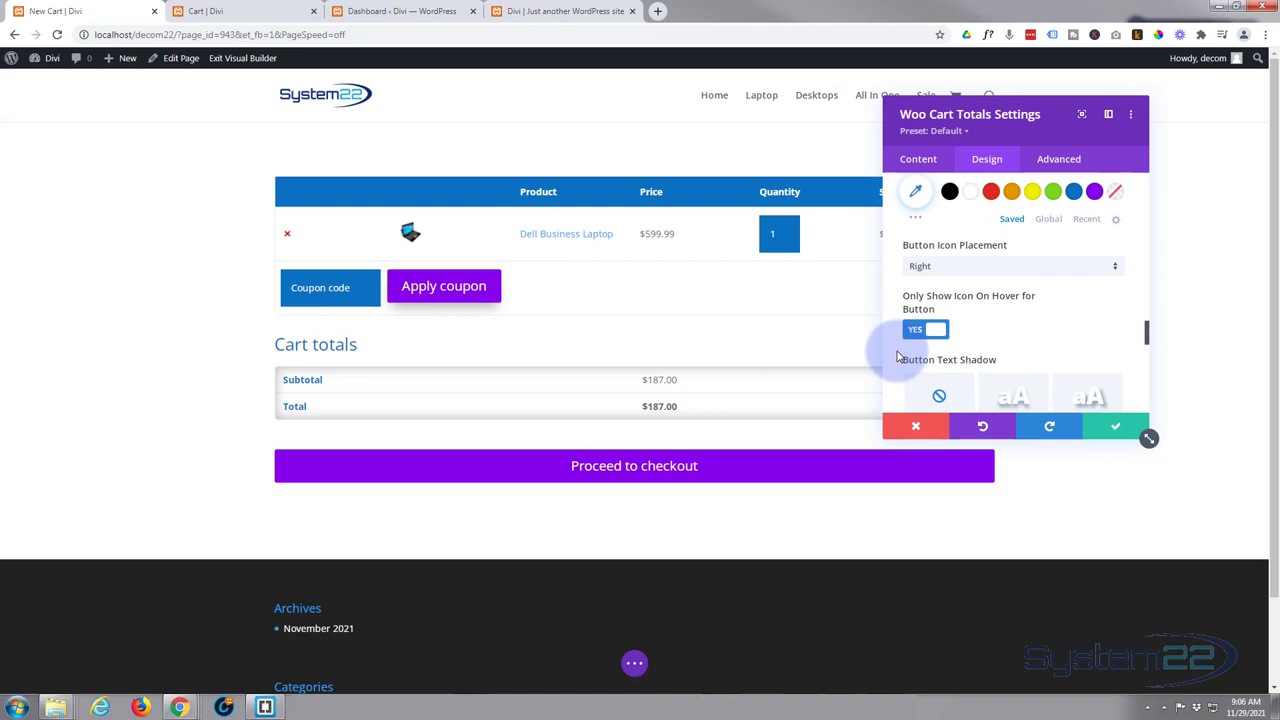
scroll(898, 355, down, 5)
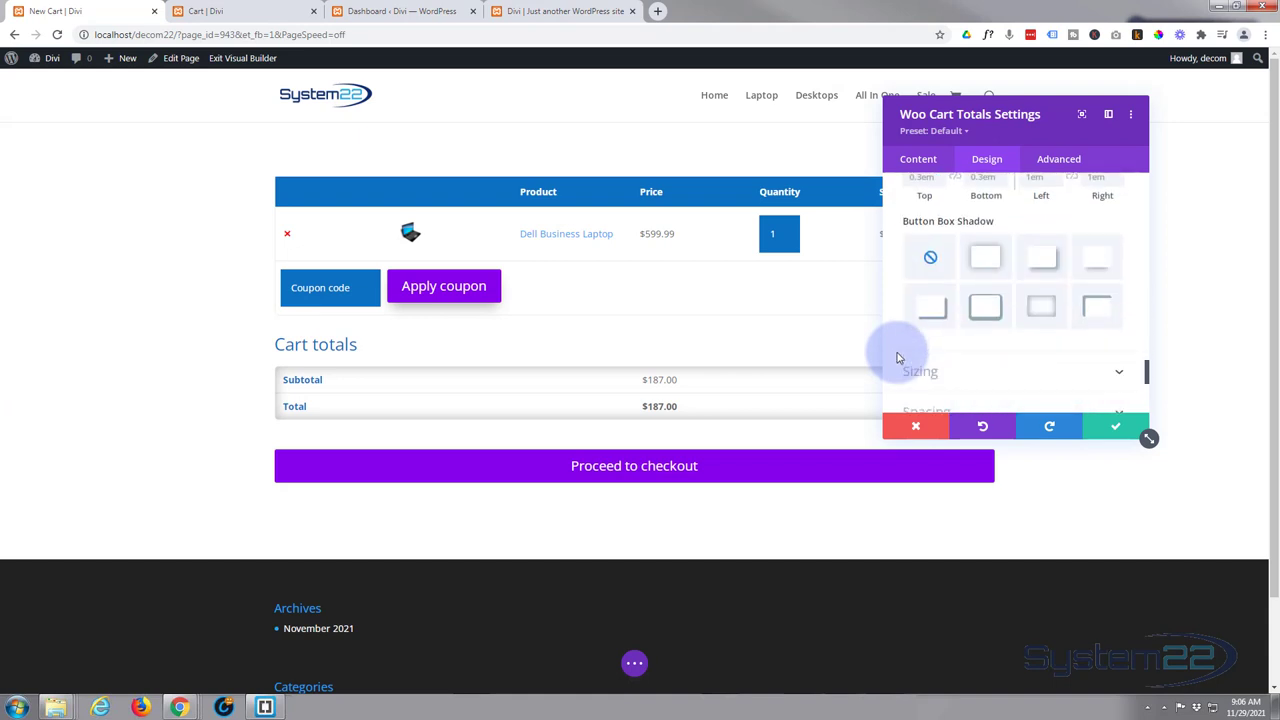
click(1095, 262)
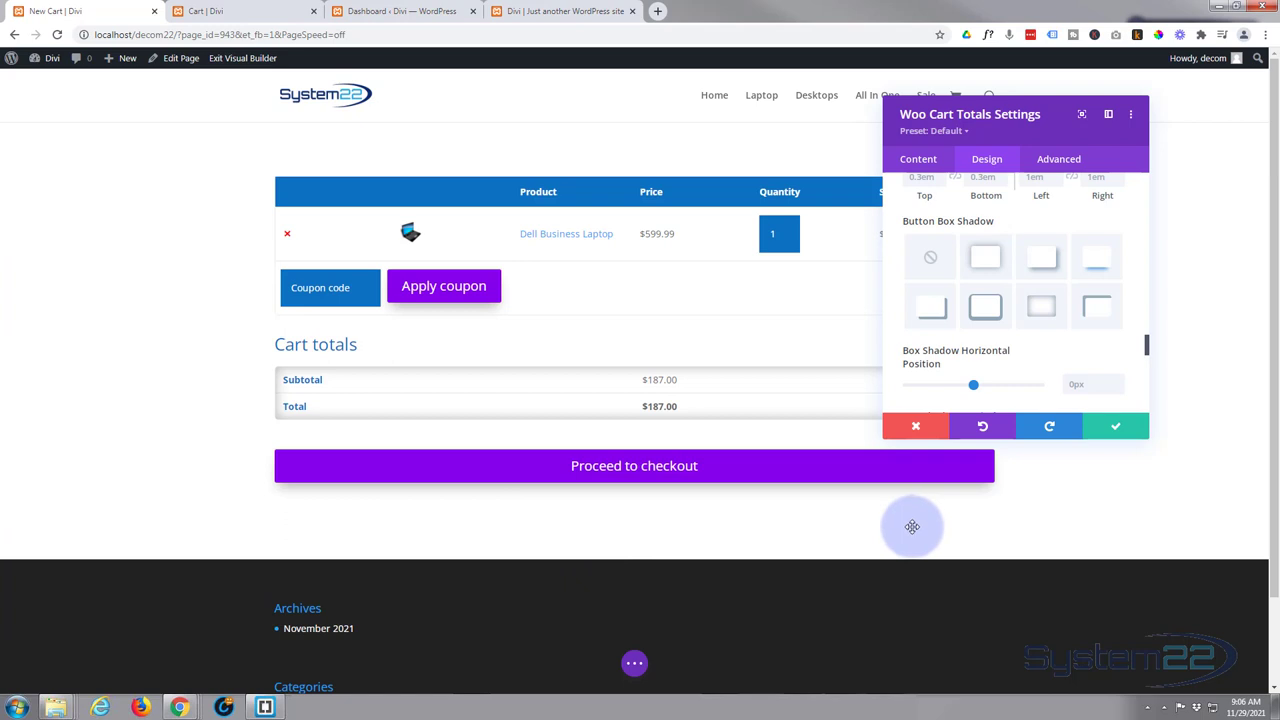
drag(1056, 137, 1082, 205)
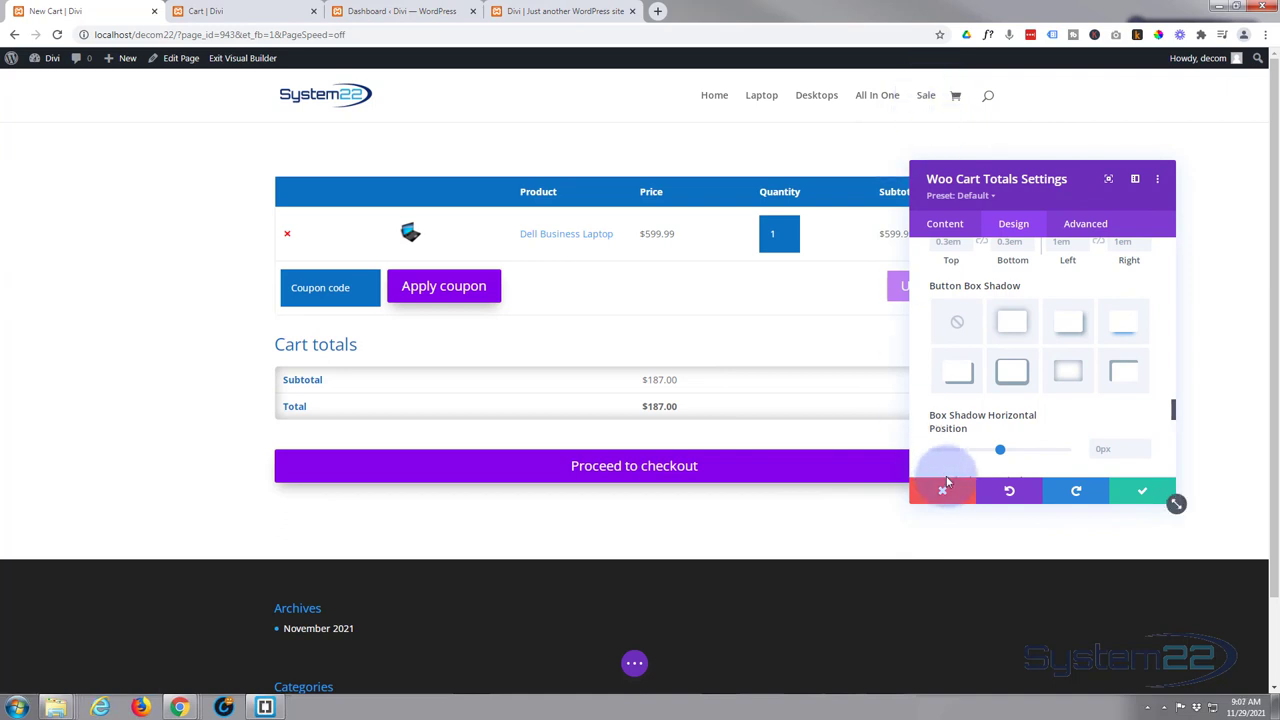
click(1142, 494)
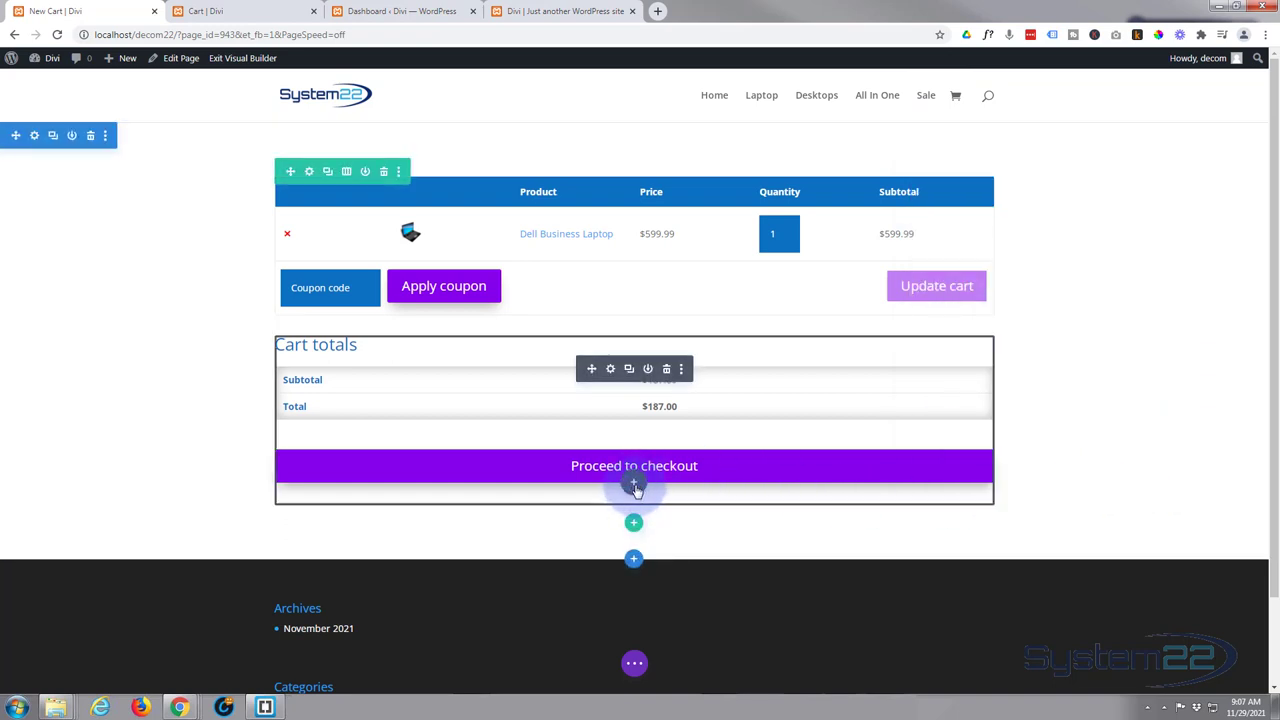
Step: Insert a Woo Related Products module below the cart totals and save it with its default settings
click(634, 485)
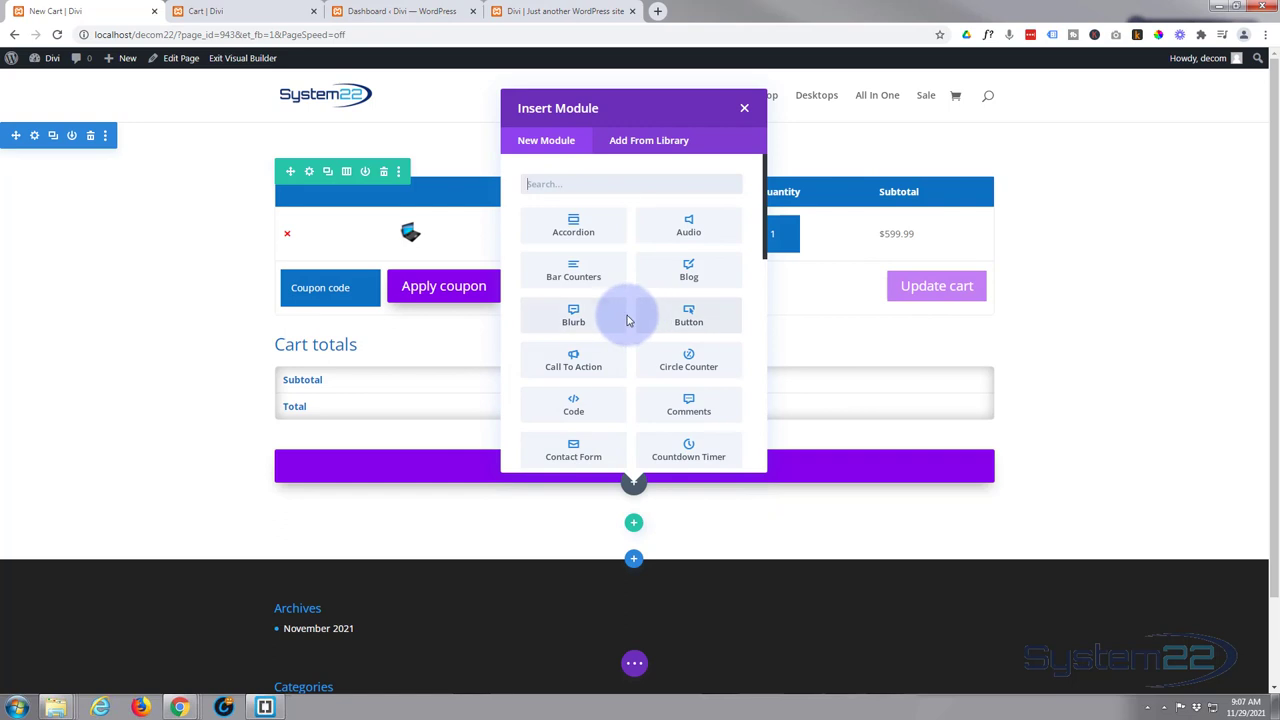
scroll(628, 319, down, 6)
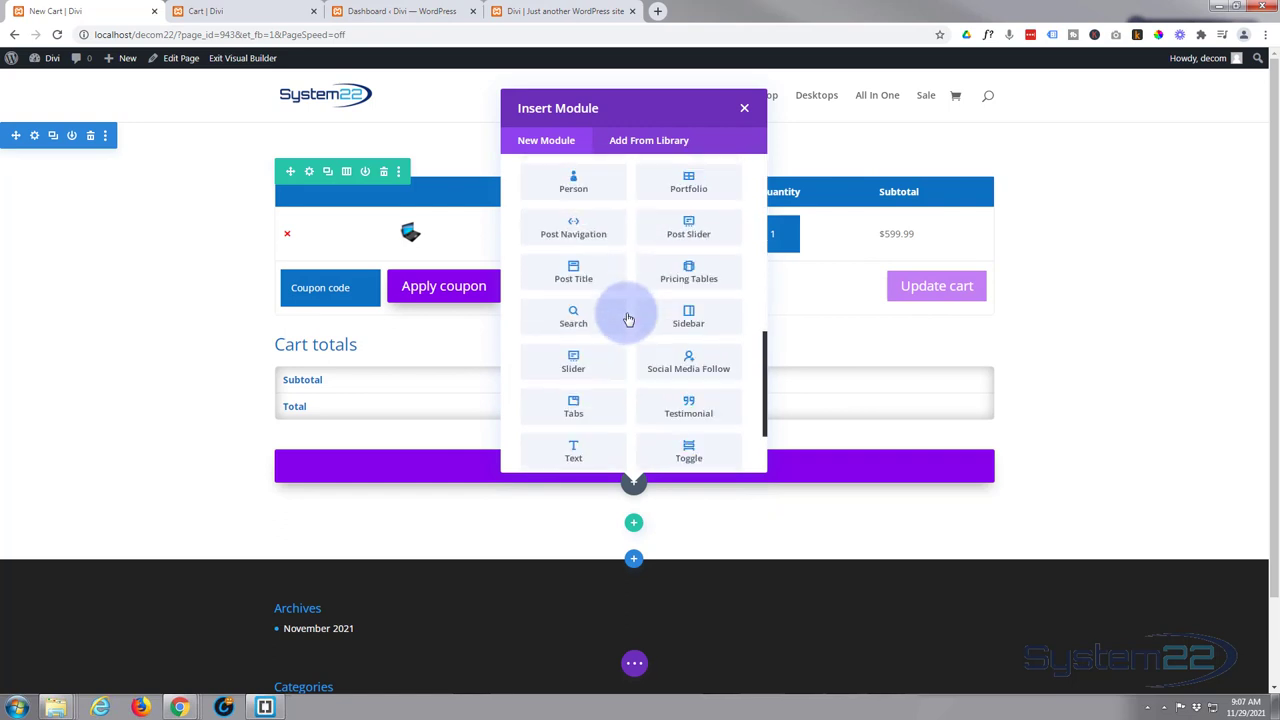
click(575, 444)
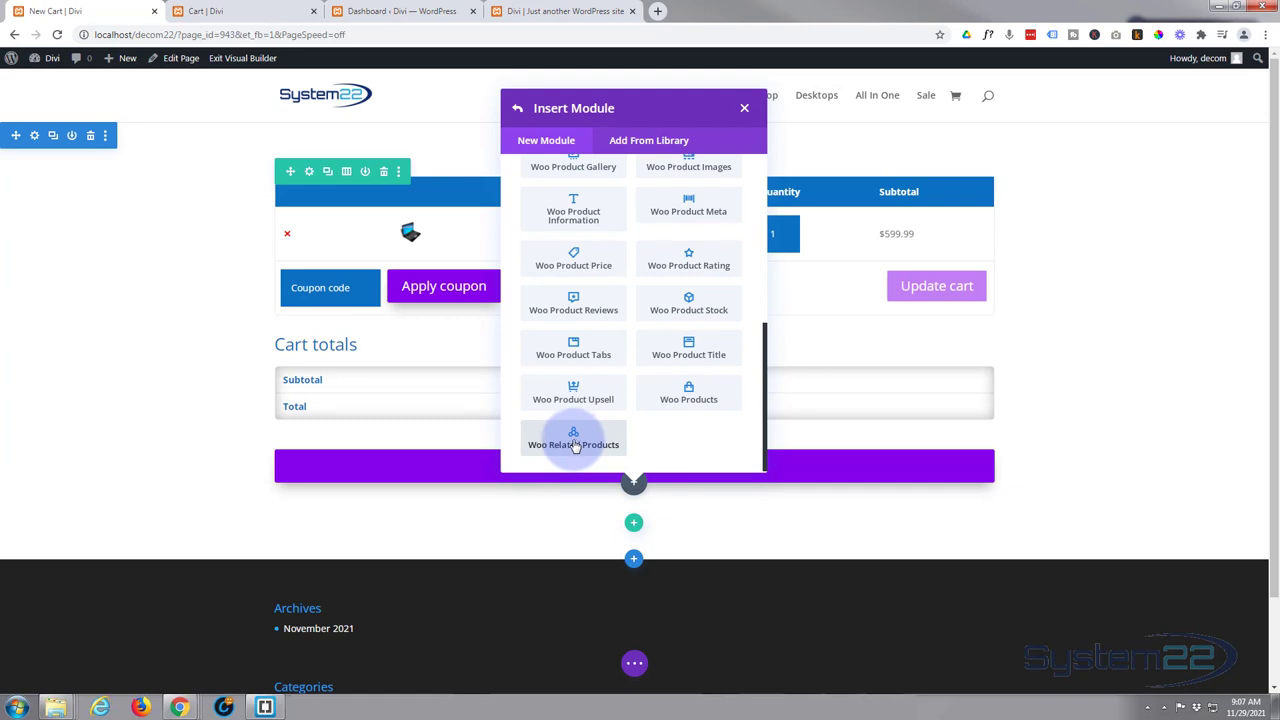
scroll(575, 446, up, 1)
scroll(578, 446, down, 1)
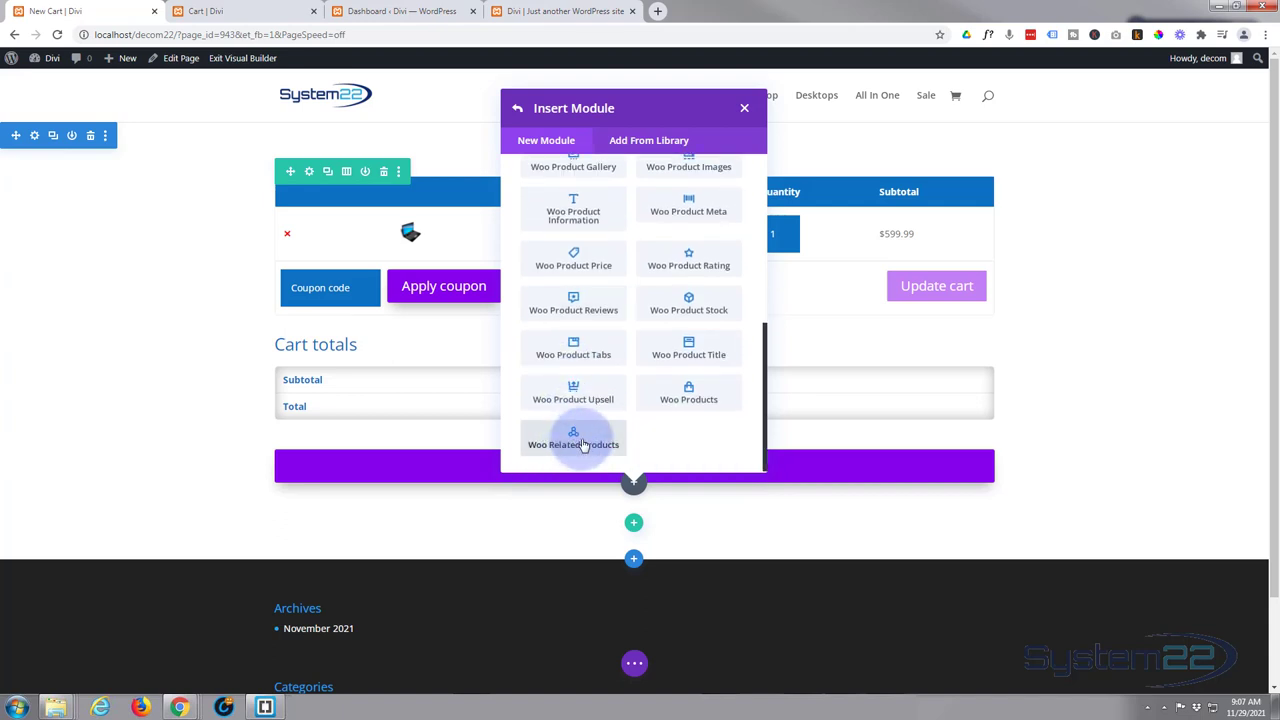
click(584, 444)
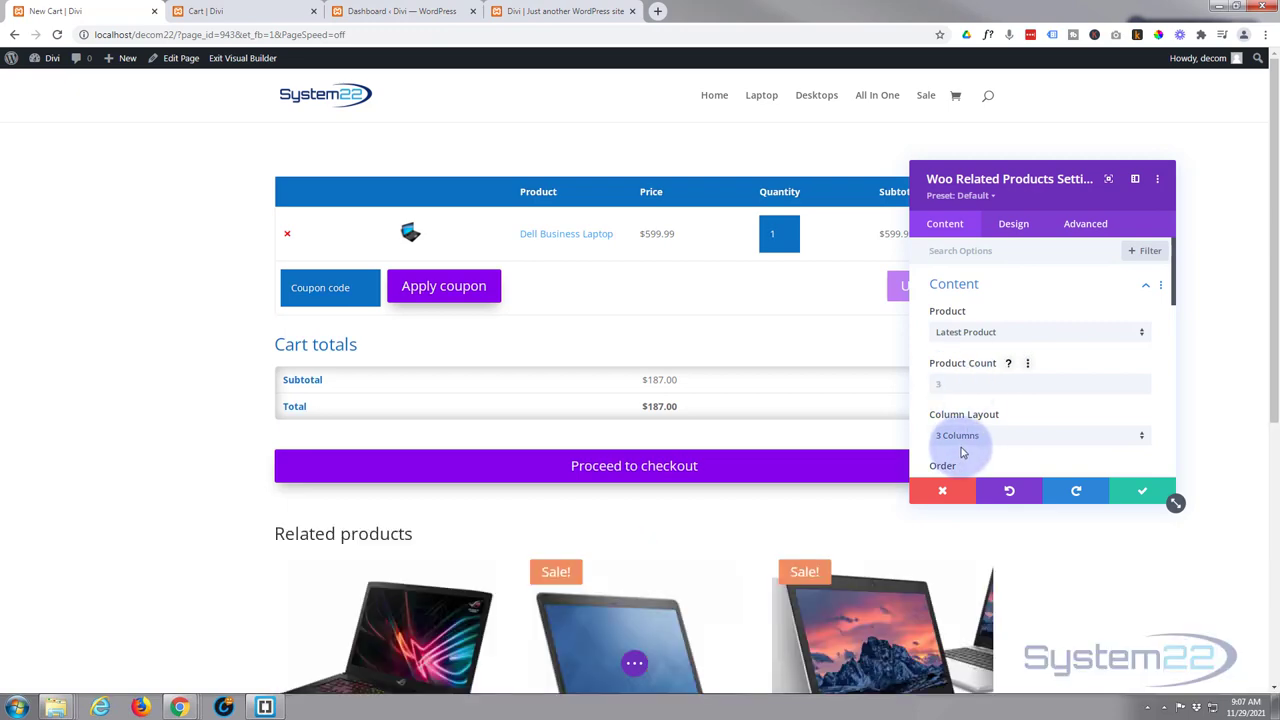
scroll(655, 440, down, 3)
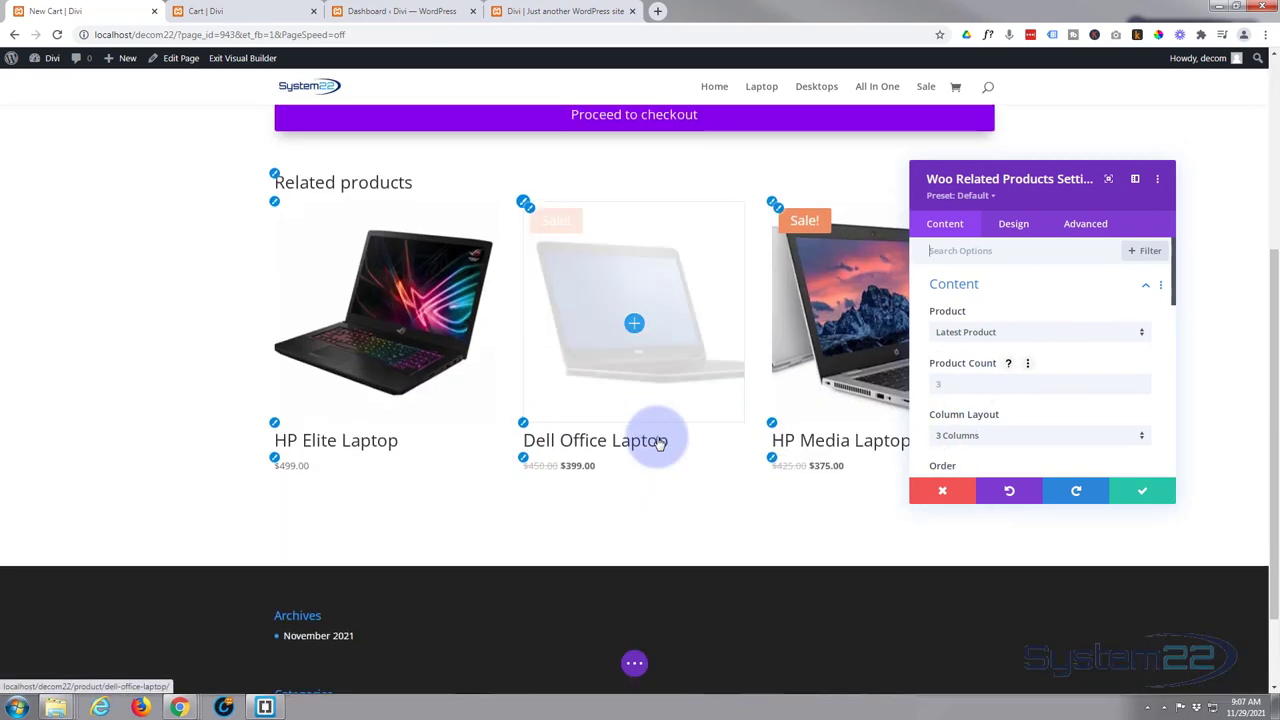
scroll(657, 440, up, 3)
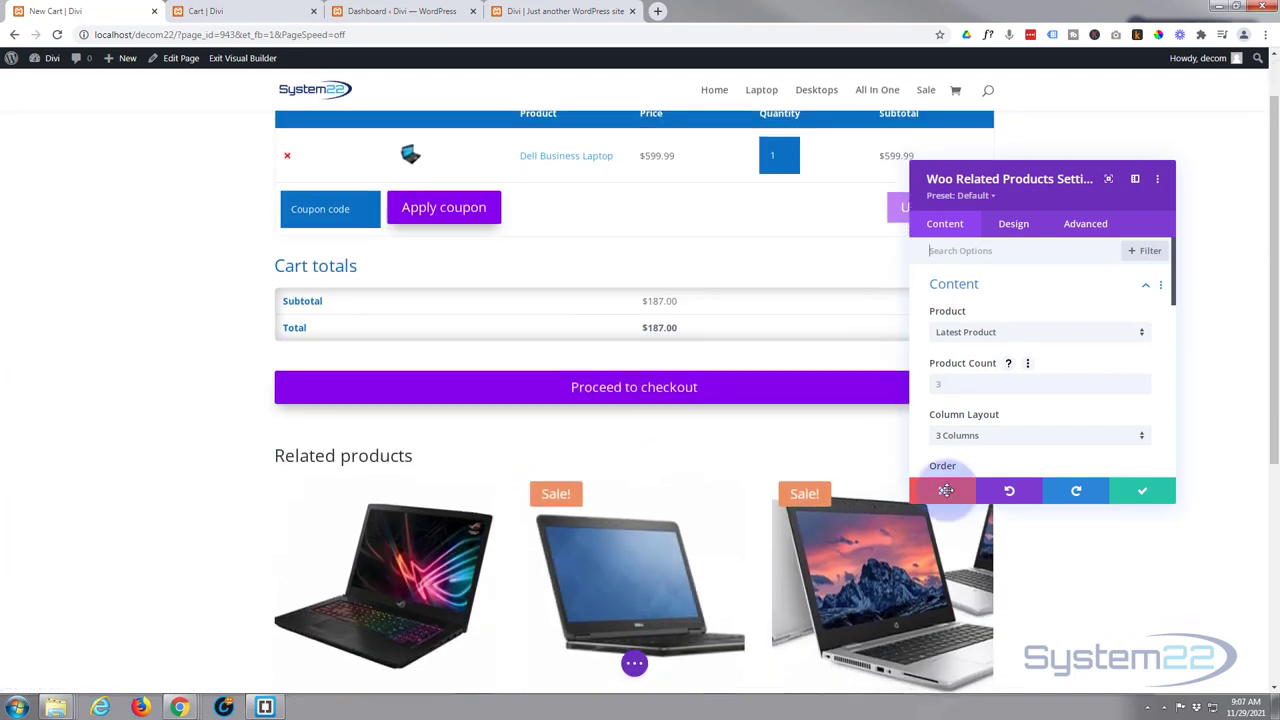
click(1144, 497)
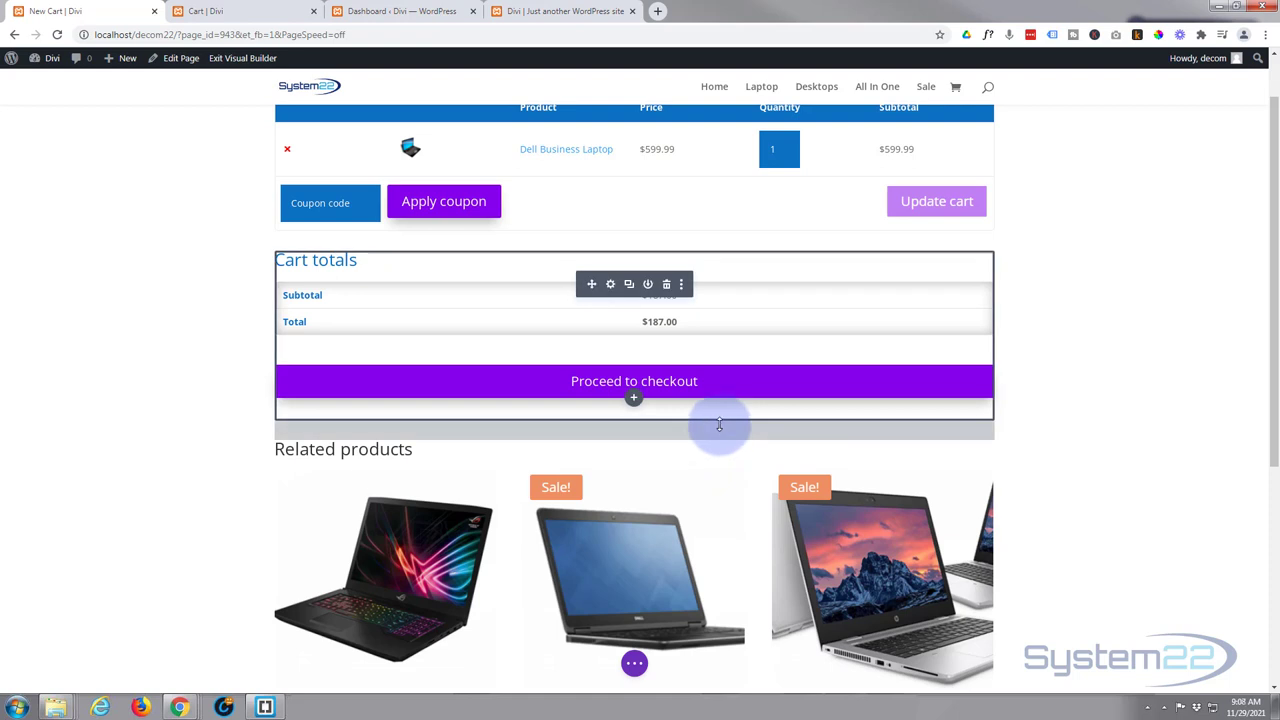
Step: Insert a Countdown Timer module directly below the related products
scroll(719, 425, down, 2)
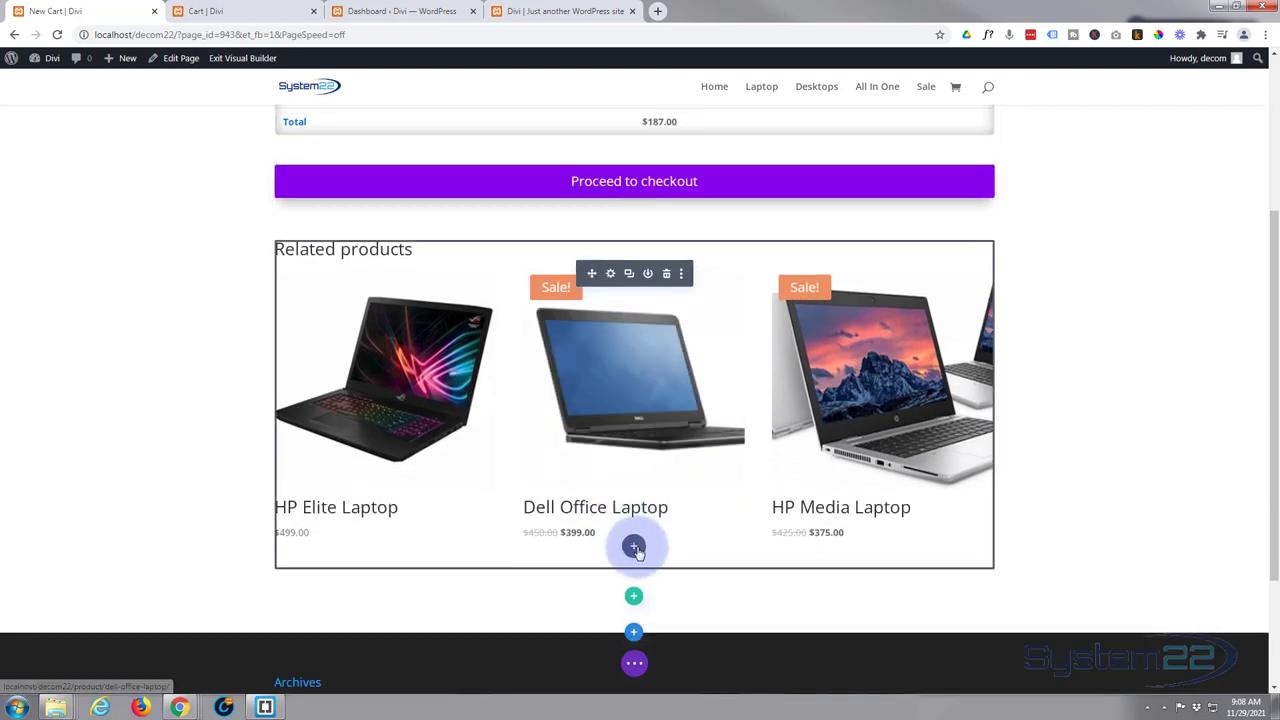
click(634, 547)
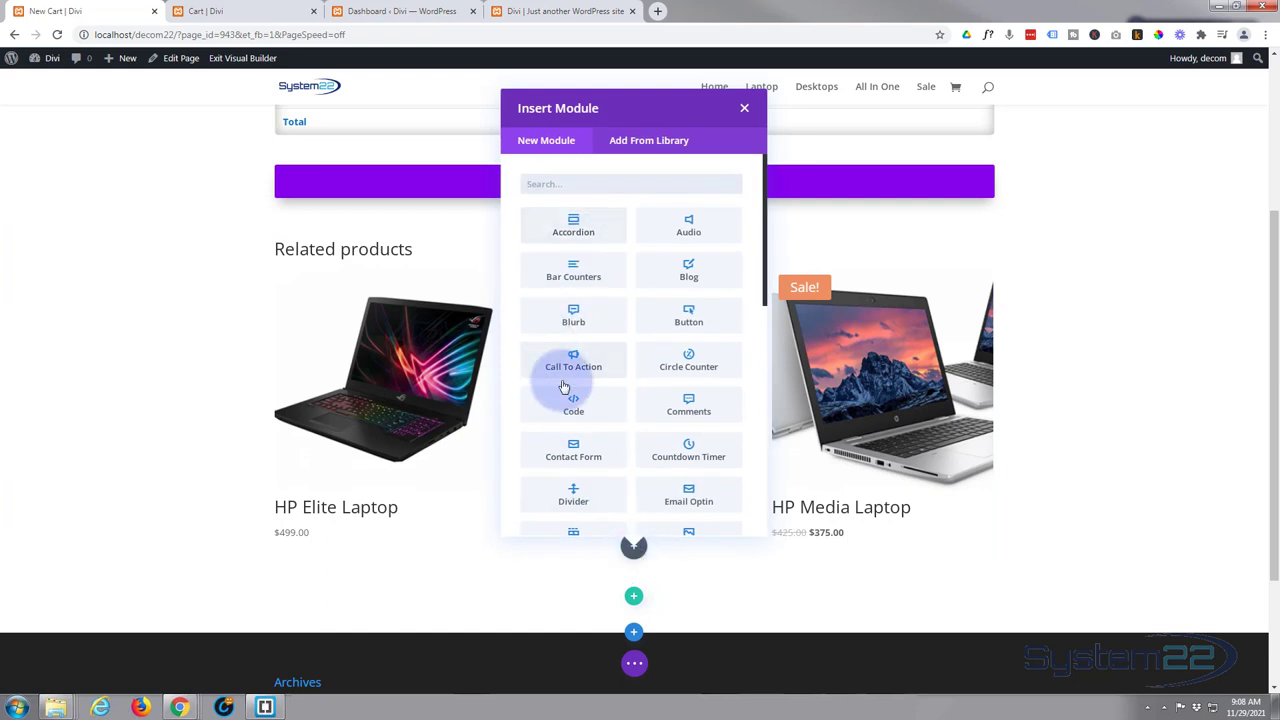
click(688, 452)
scroll(250, 360, down, 1)
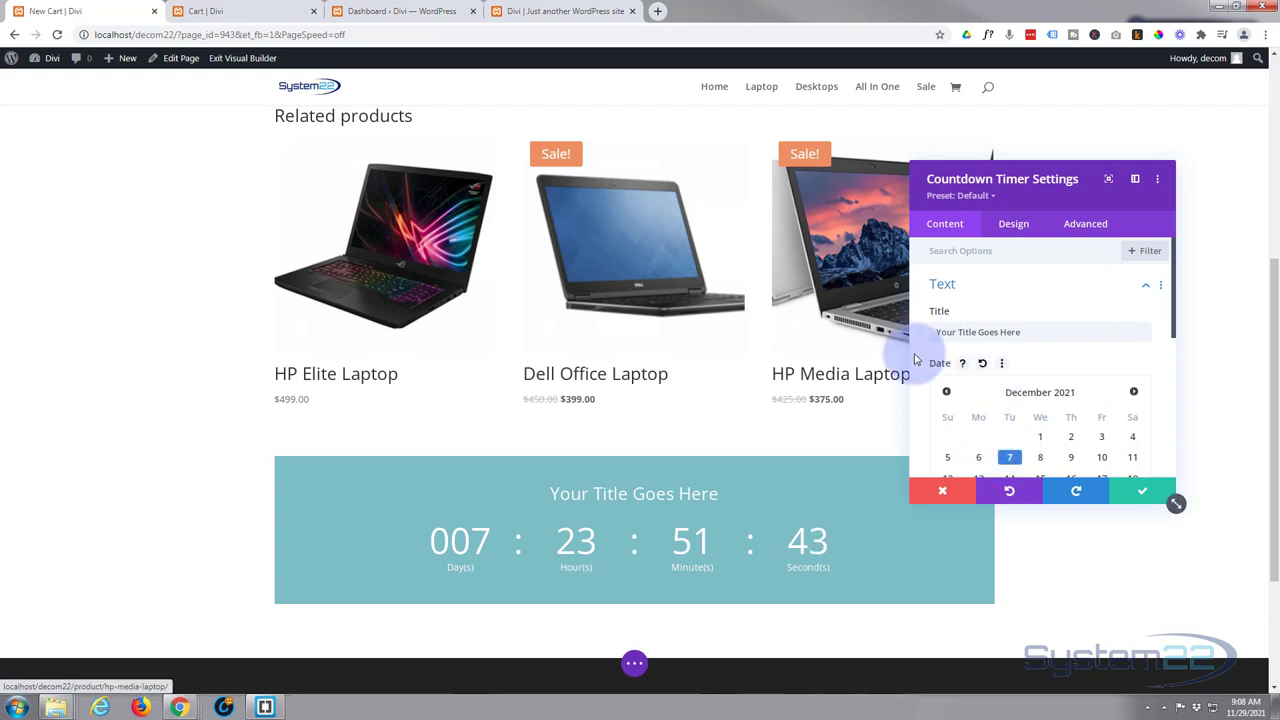
scroll(934, 350, down, 3)
scroll(930, 370, down, 2)
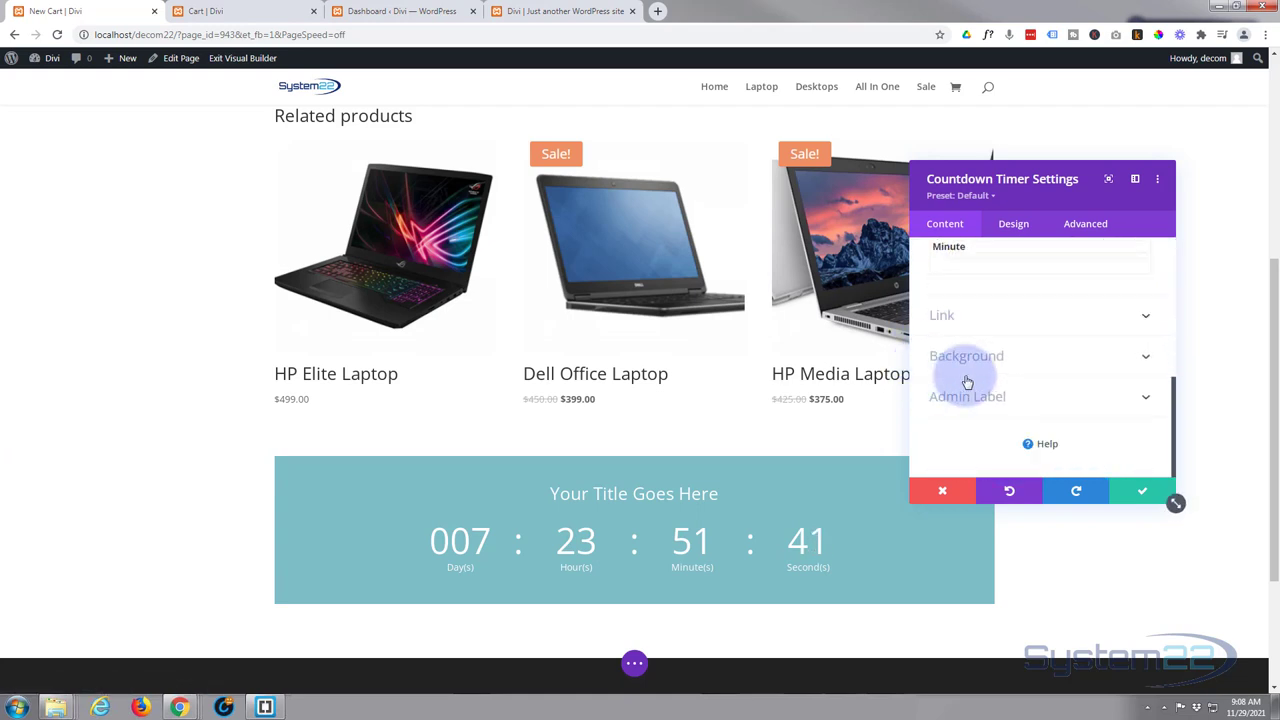
click(986, 316)
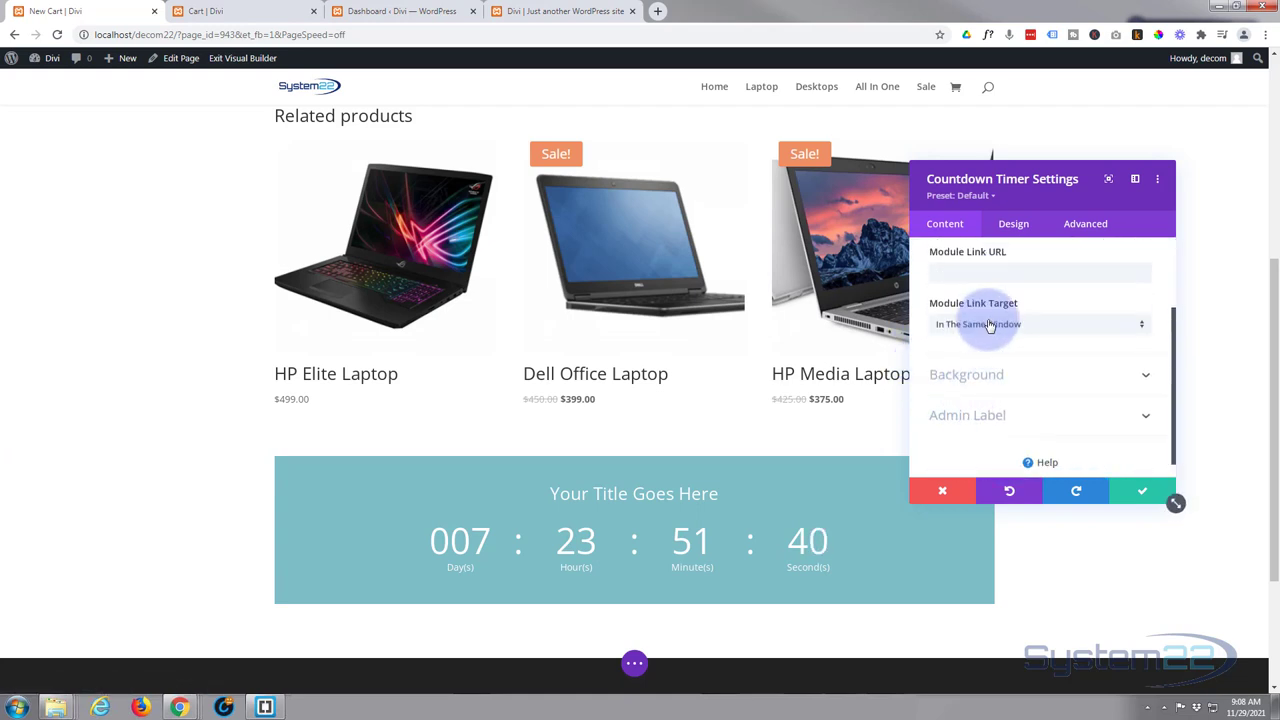
right_click(926, 89)
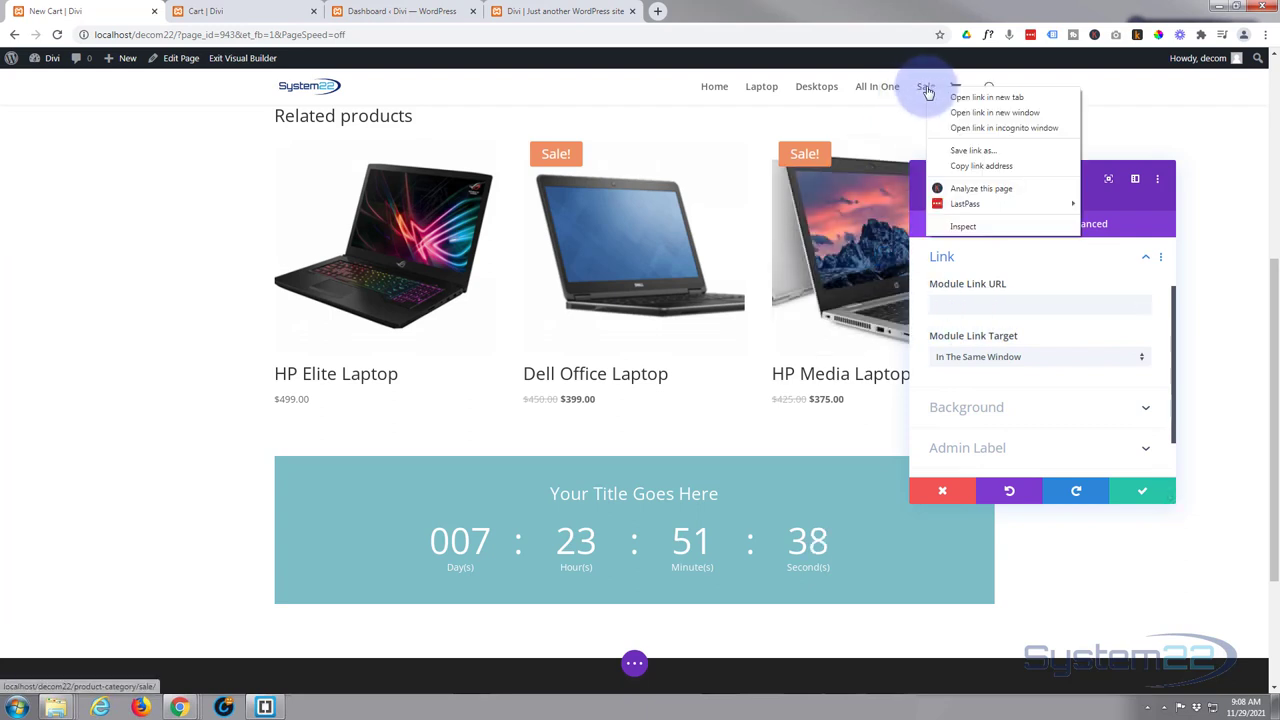
click(984, 166)
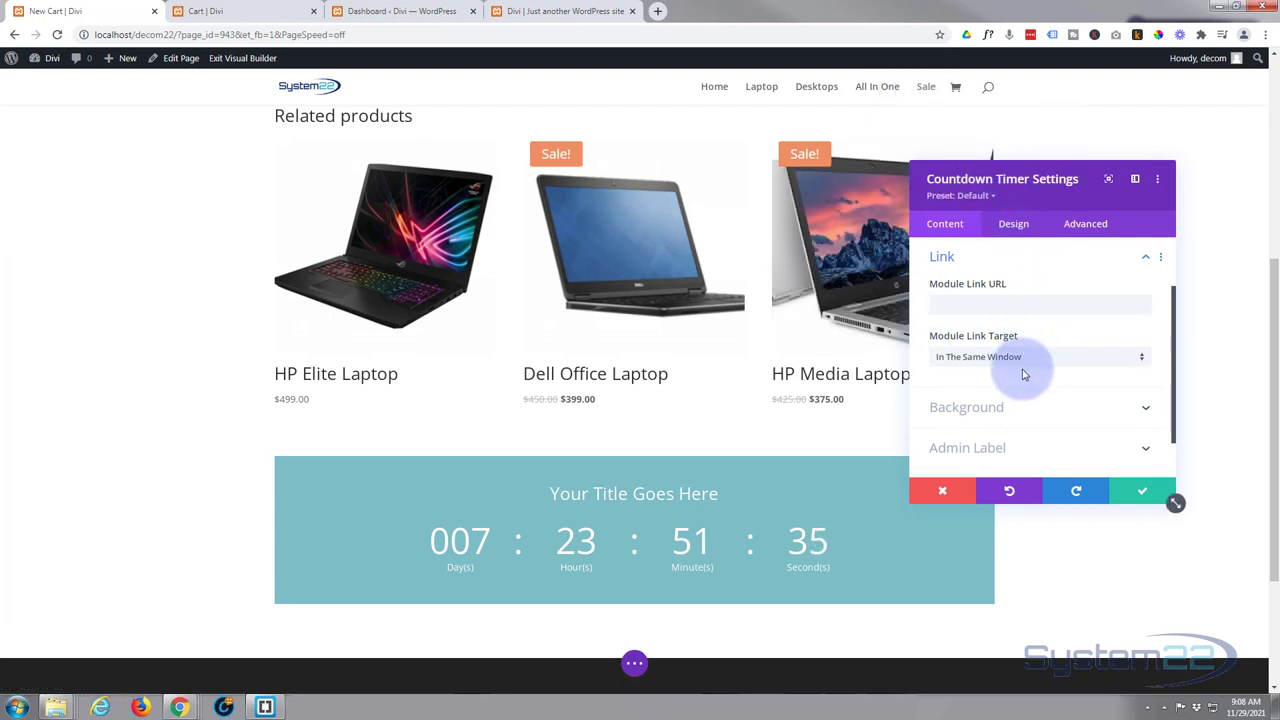
click(957, 304)
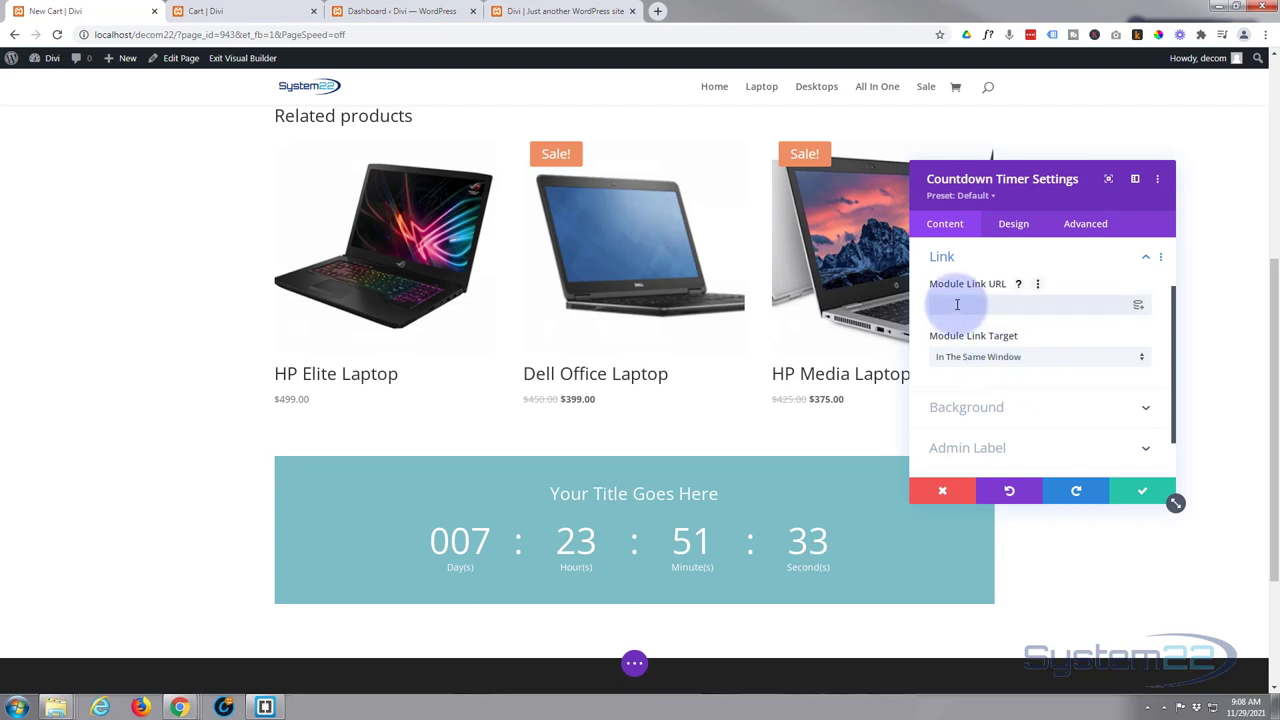
key(ctrl+v)
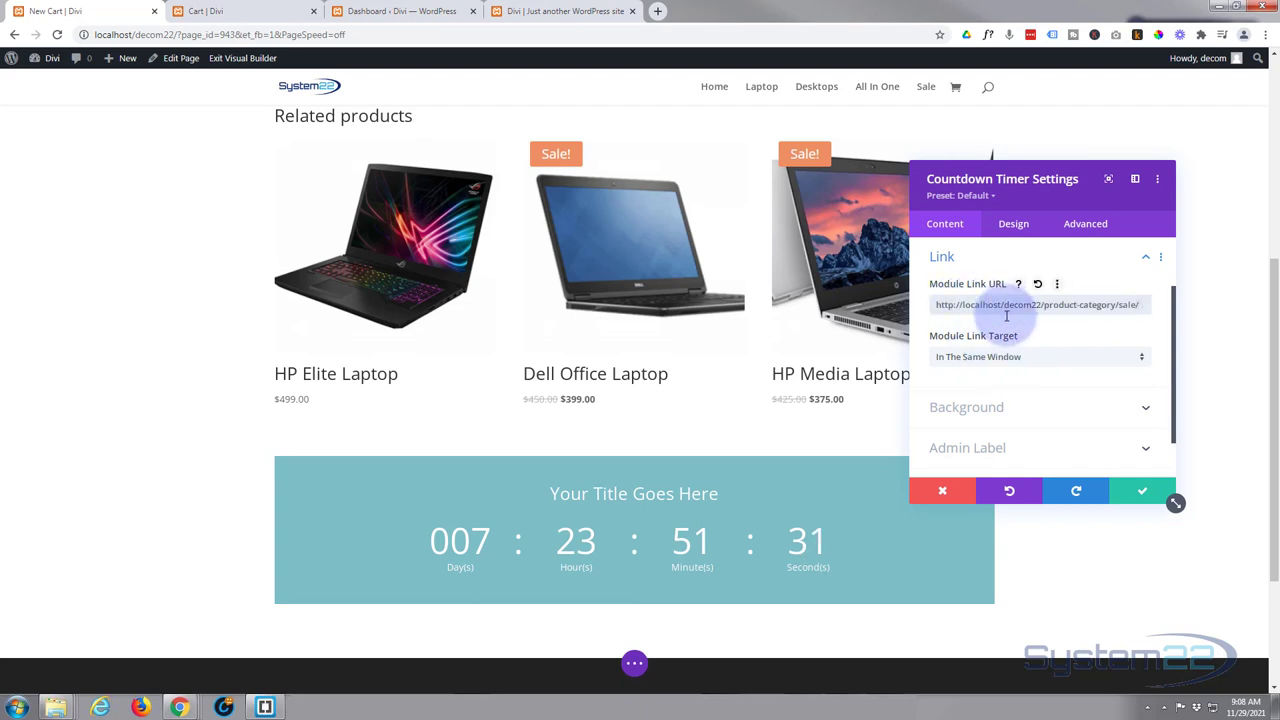
drag(1042, 304, 902, 318)
click(1158, 496)
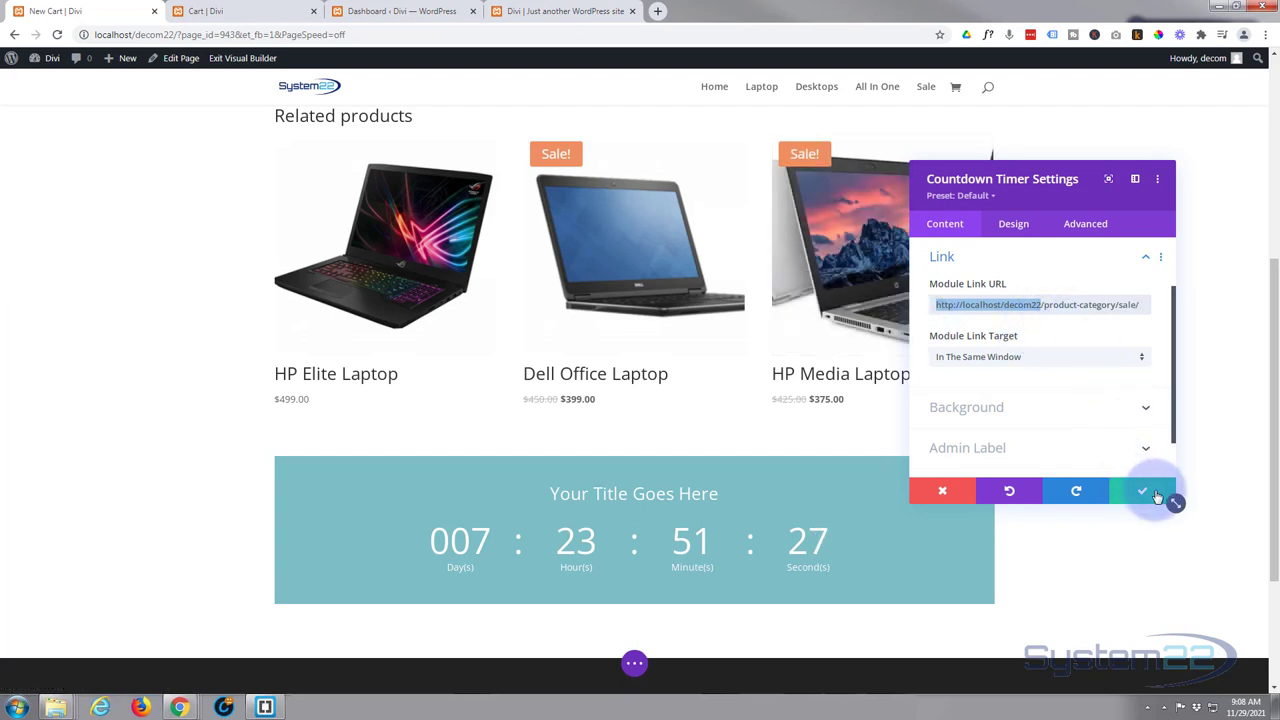
click(1148, 497)
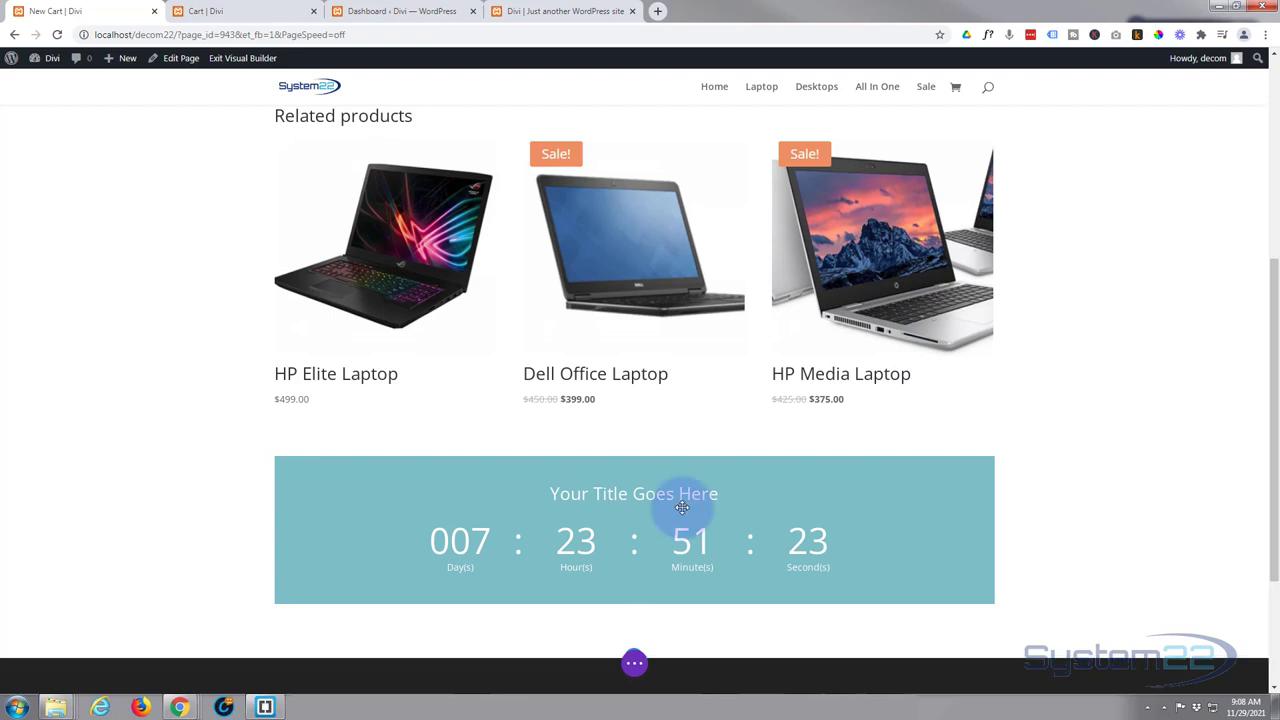
Step: Set the countdown timer module's background color to blue #0c71c3 and save the module
click(612, 491)
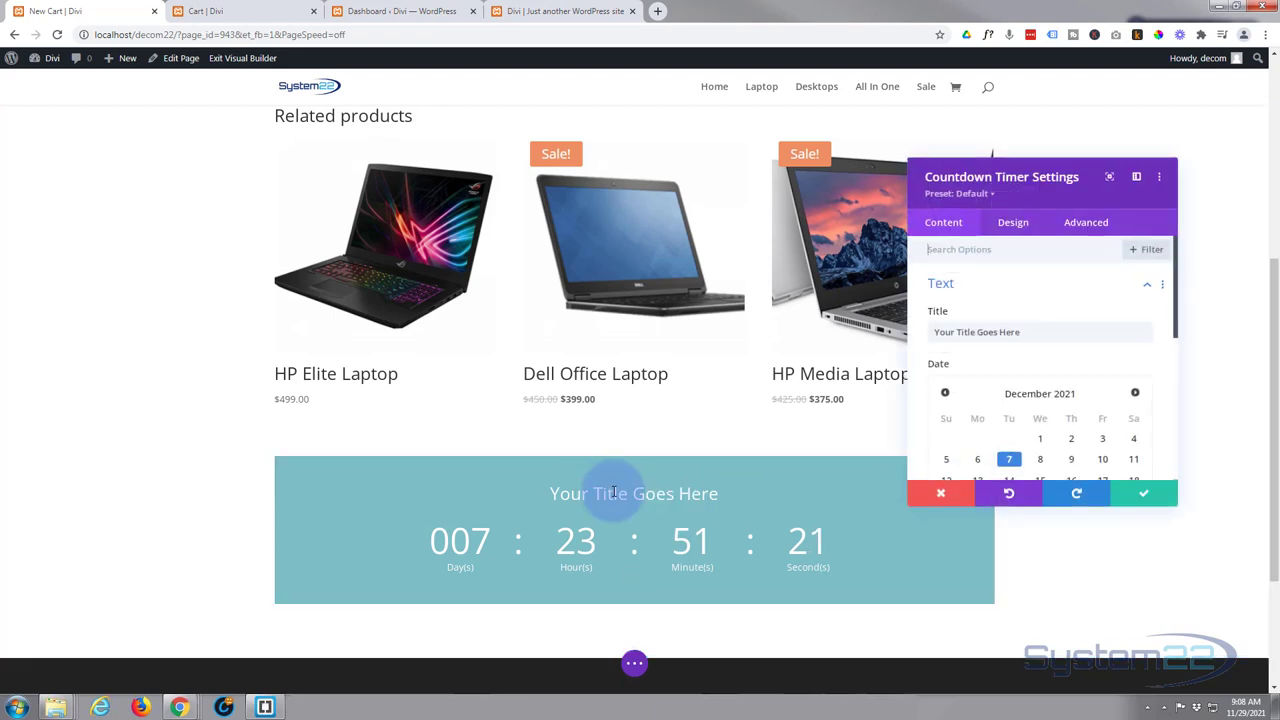
scroll(920, 365, down, 6)
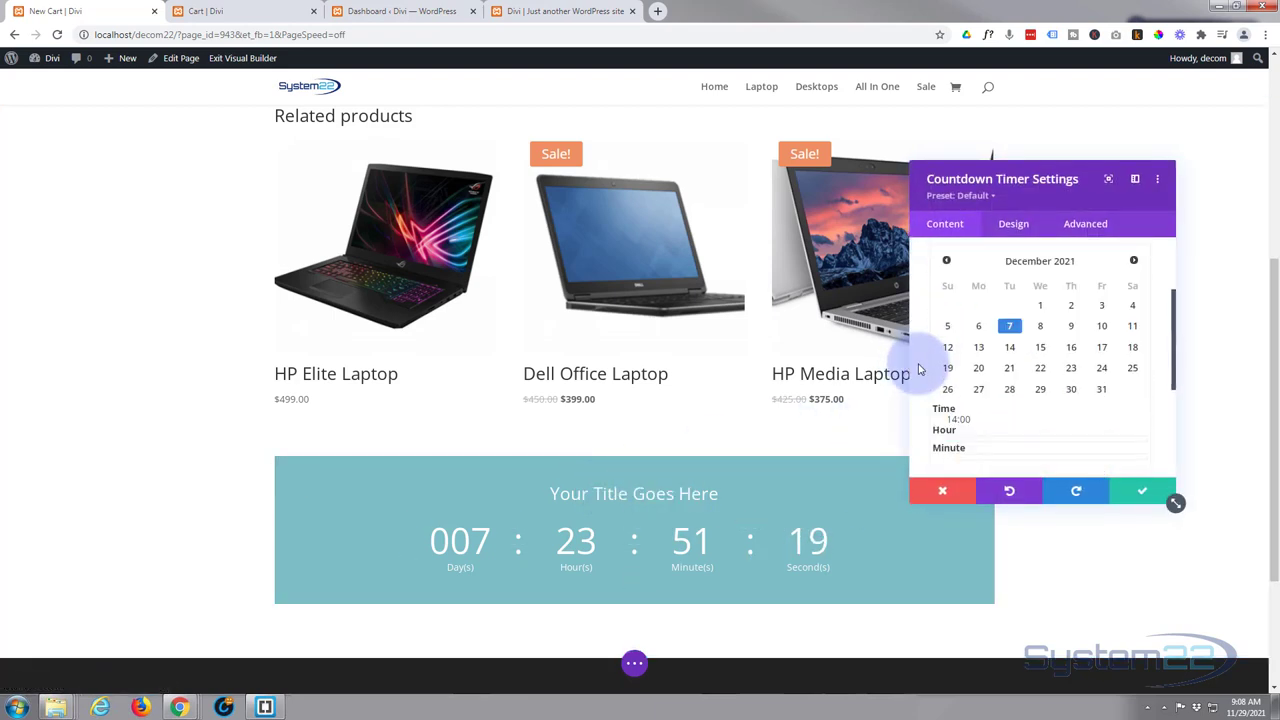
click(995, 357)
scroll(1112, 450, down, 2)
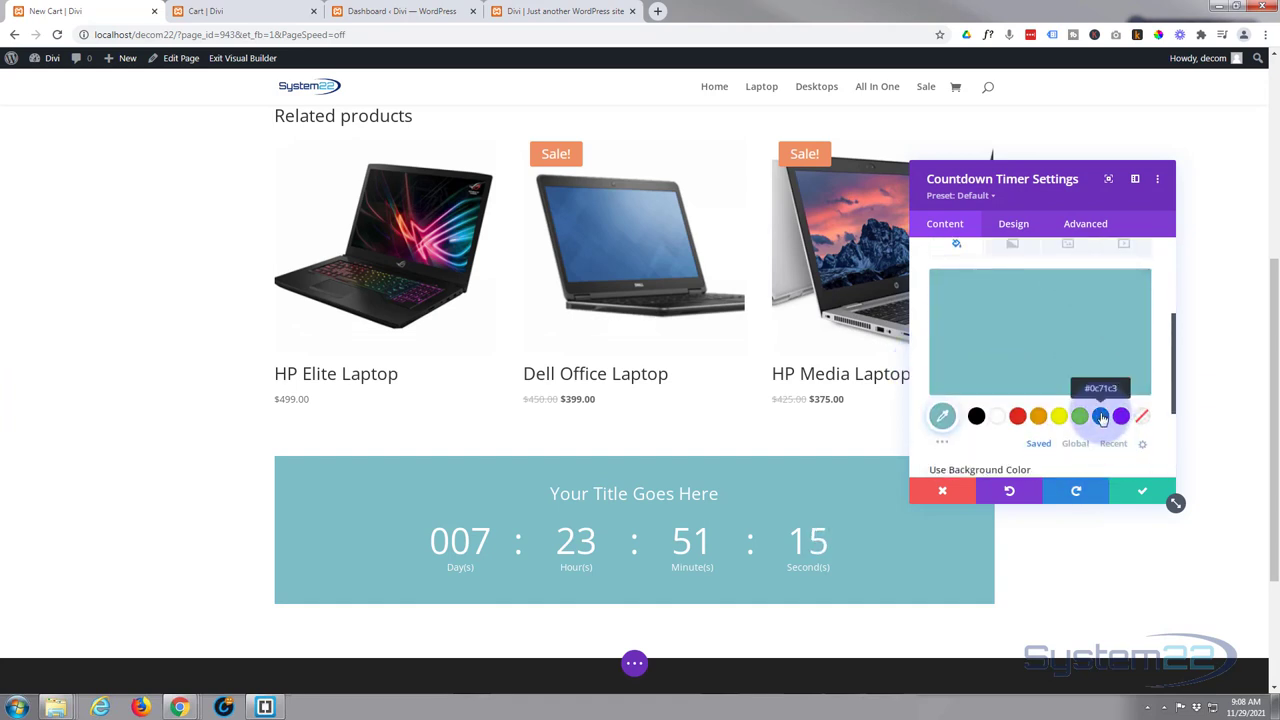
click(1101, 416)
click(1146, 490)
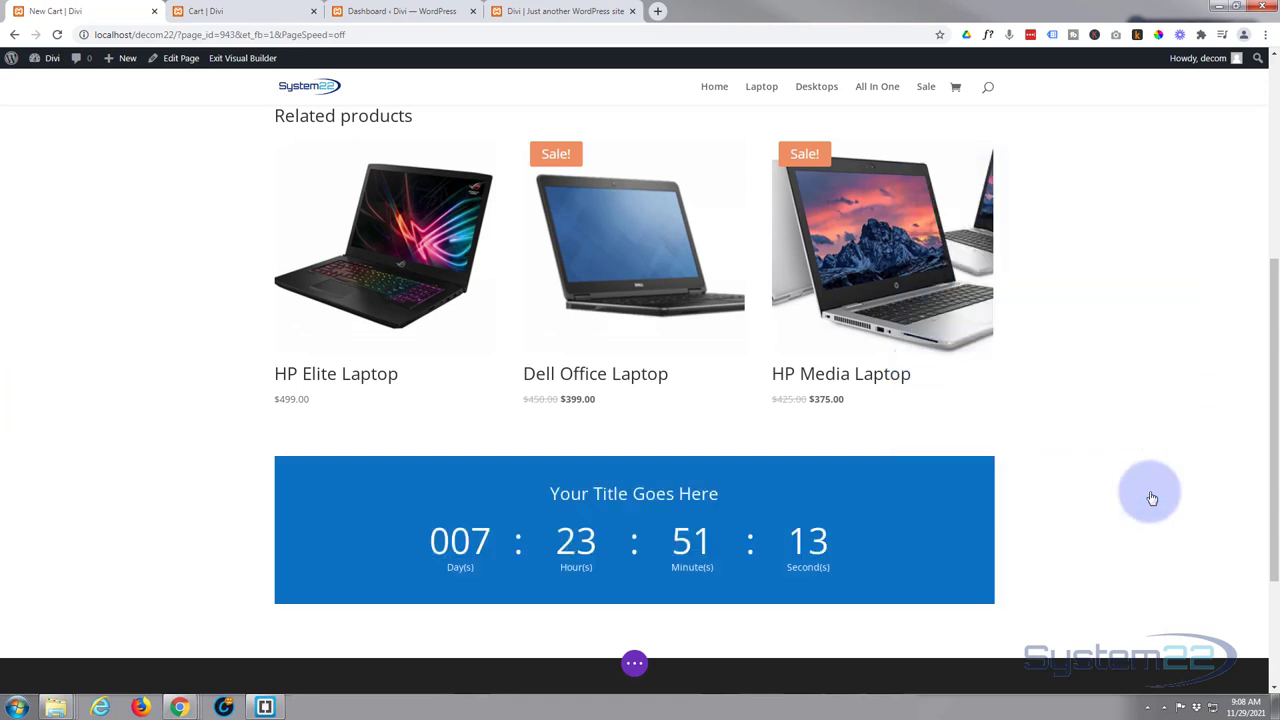
Step: Move the countdown timer module to the top of the page, directly above the cart products
mouse_move(430, 500)
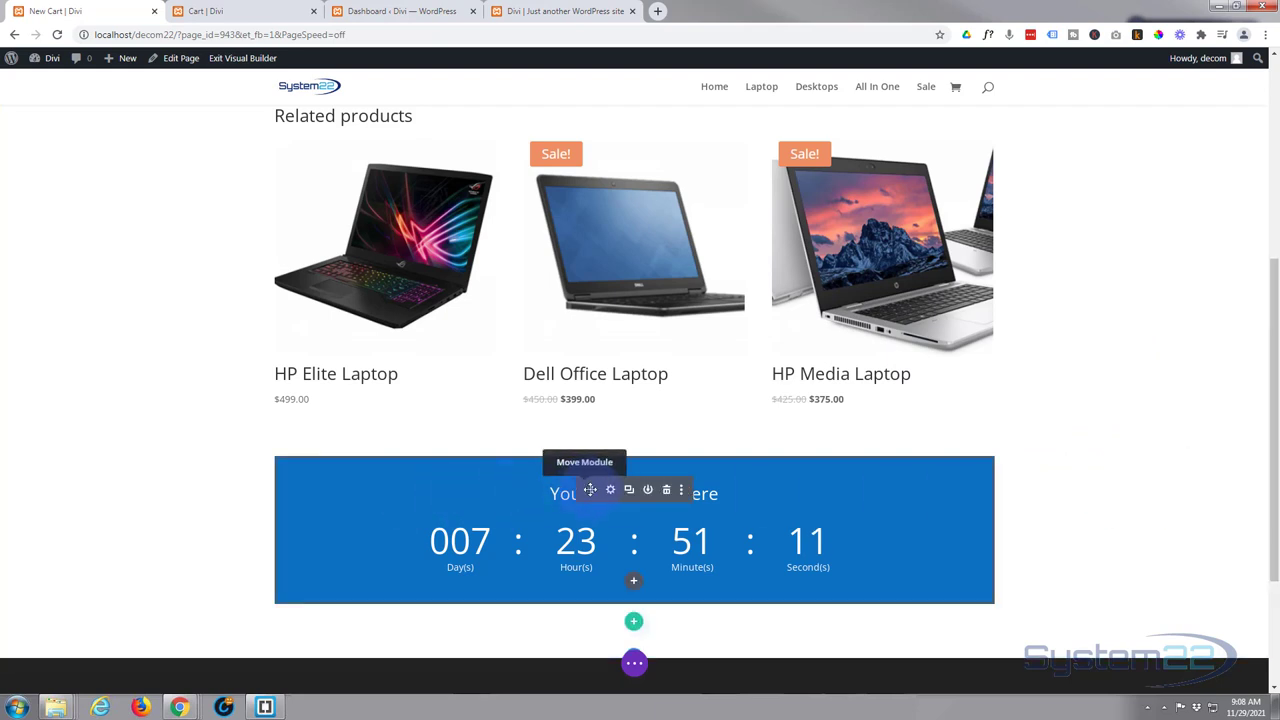
drag(591, 489, 577, 142)
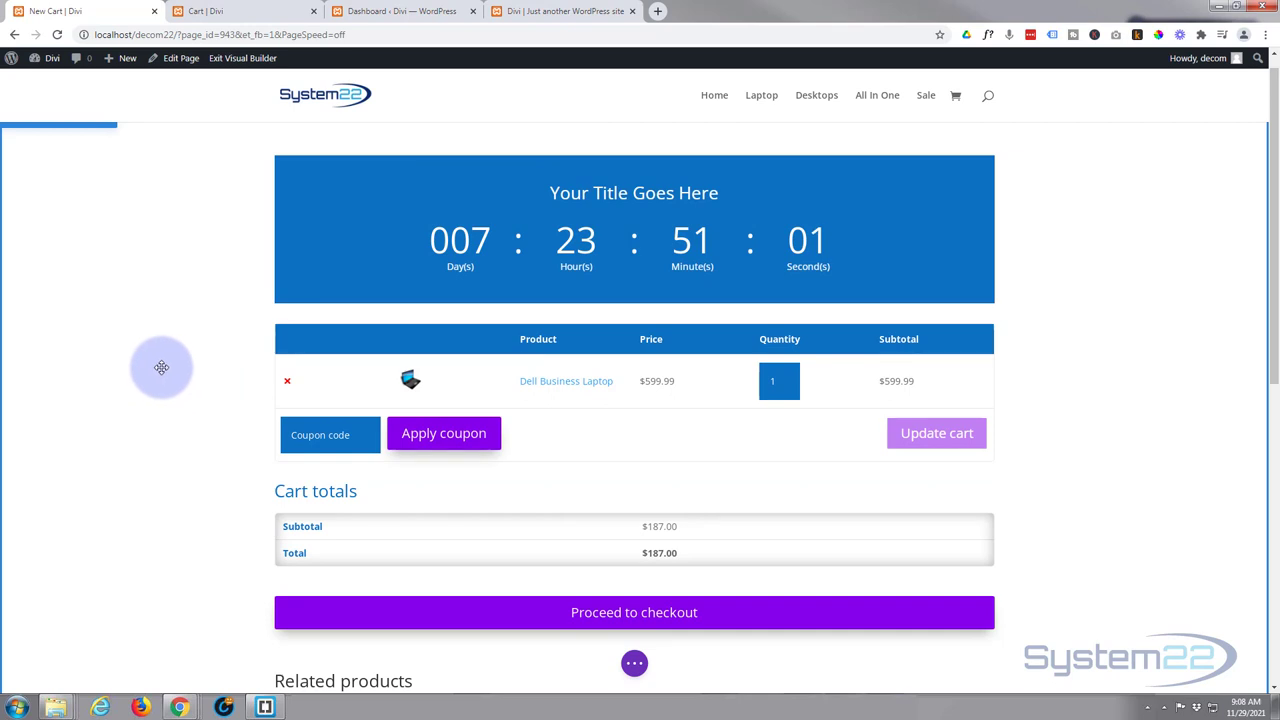
Step: Save the New Cart page and exit the visual builder
scroll(161, 367, down, 3)
scroll(161, 367, down, 3)
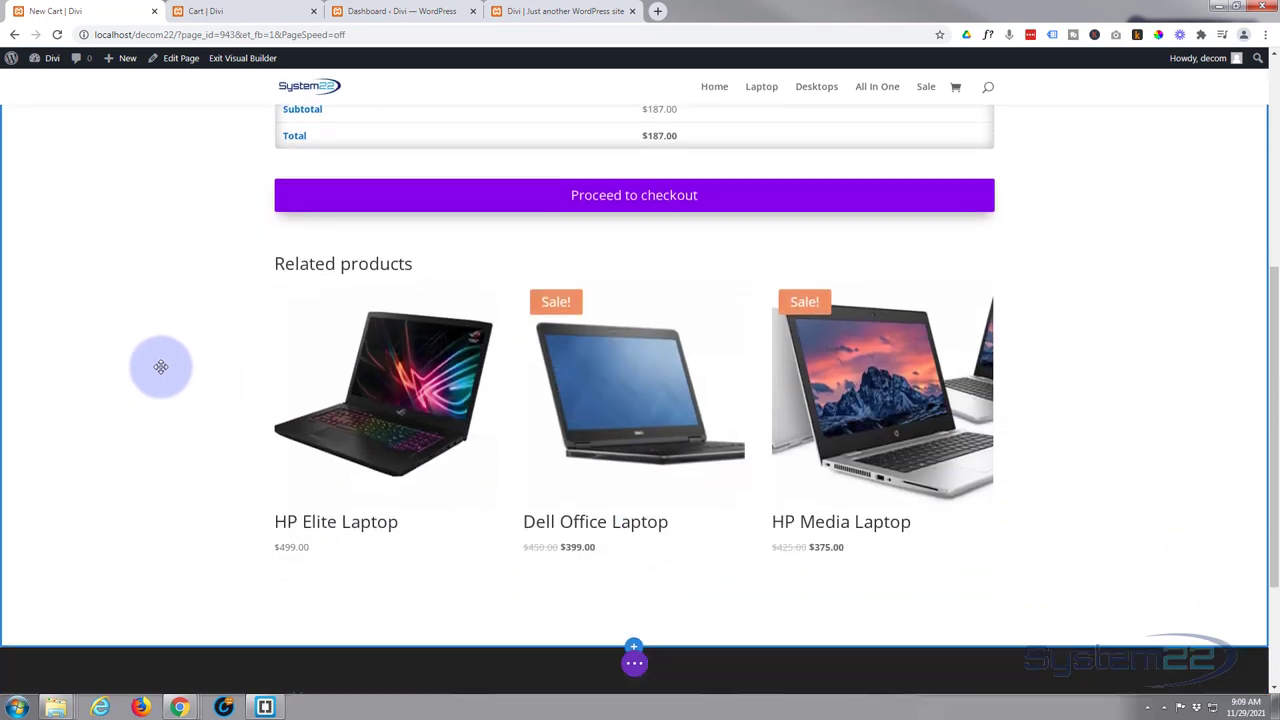
scroll(161, 367, up, 4)
scroll(160, 368, up, 3)
scroll(160, 368, down, 1)
scroll(160, 368, down, 3)
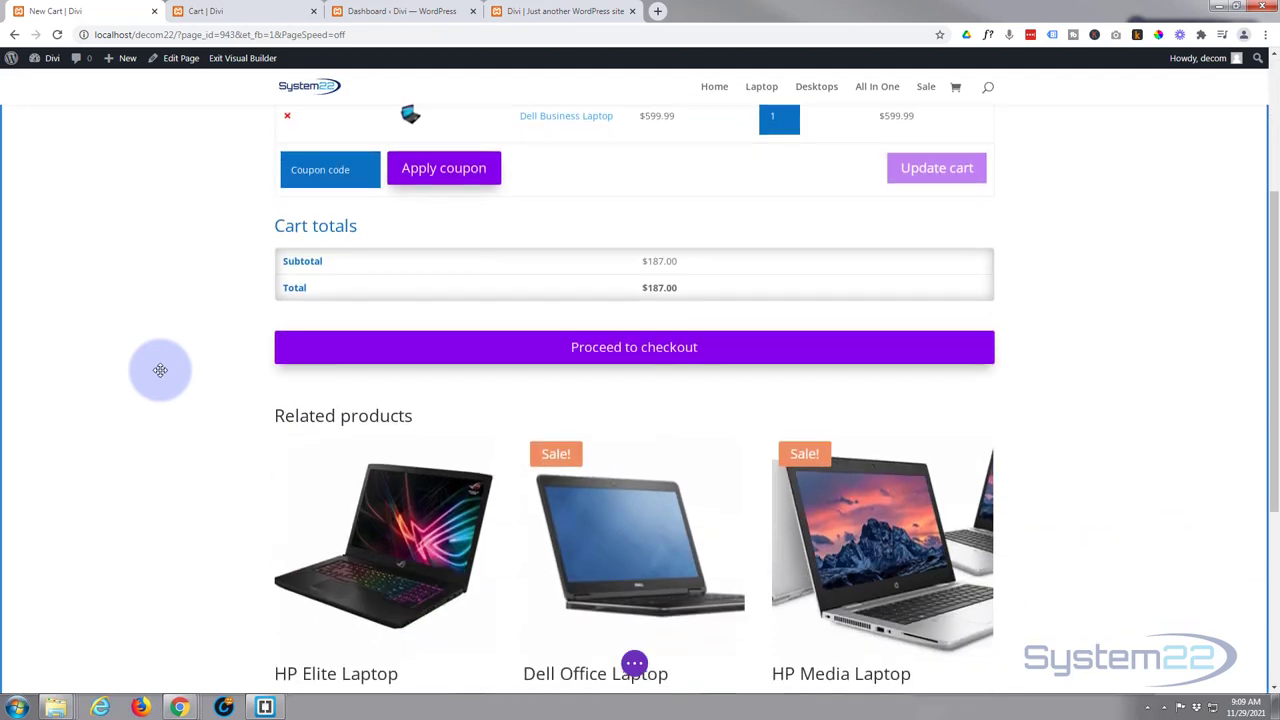
click(634, 665)
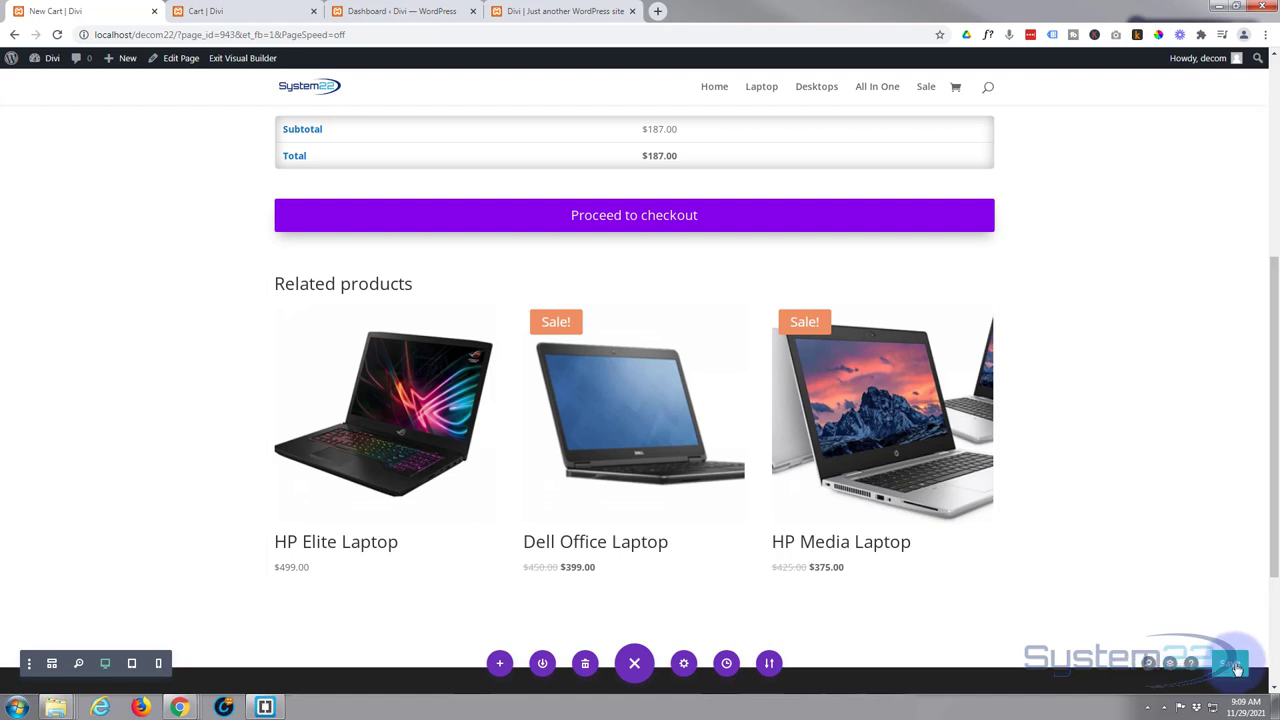
click(250, 60)
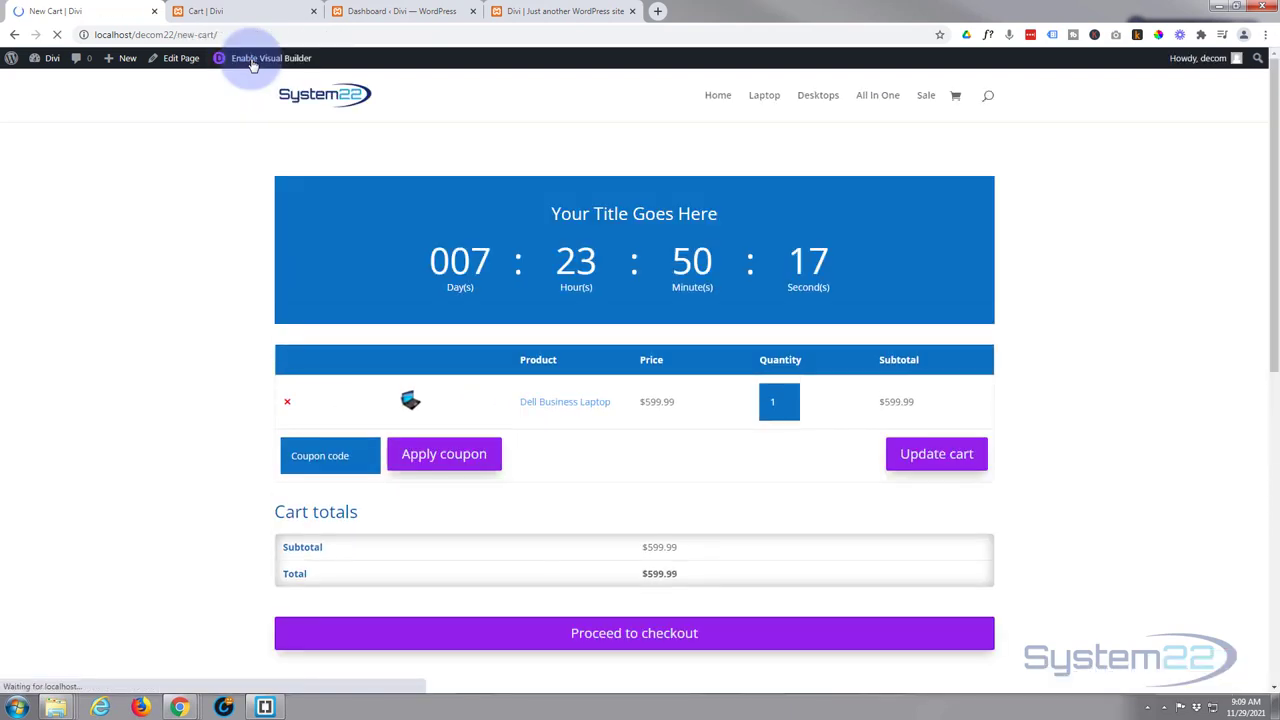
Step: Visit the storefront from the WordPress dashboard and view the cart page that its header cart link currently opens
click(409, 14)
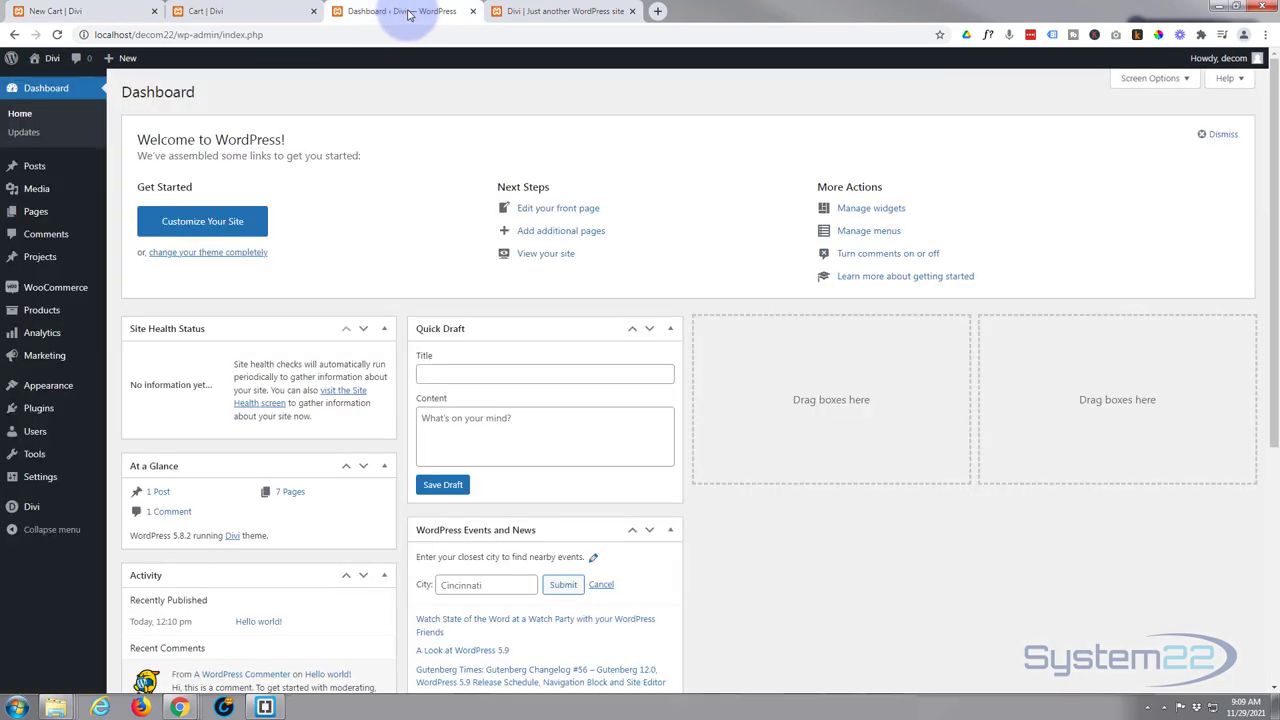
click(46, 88)
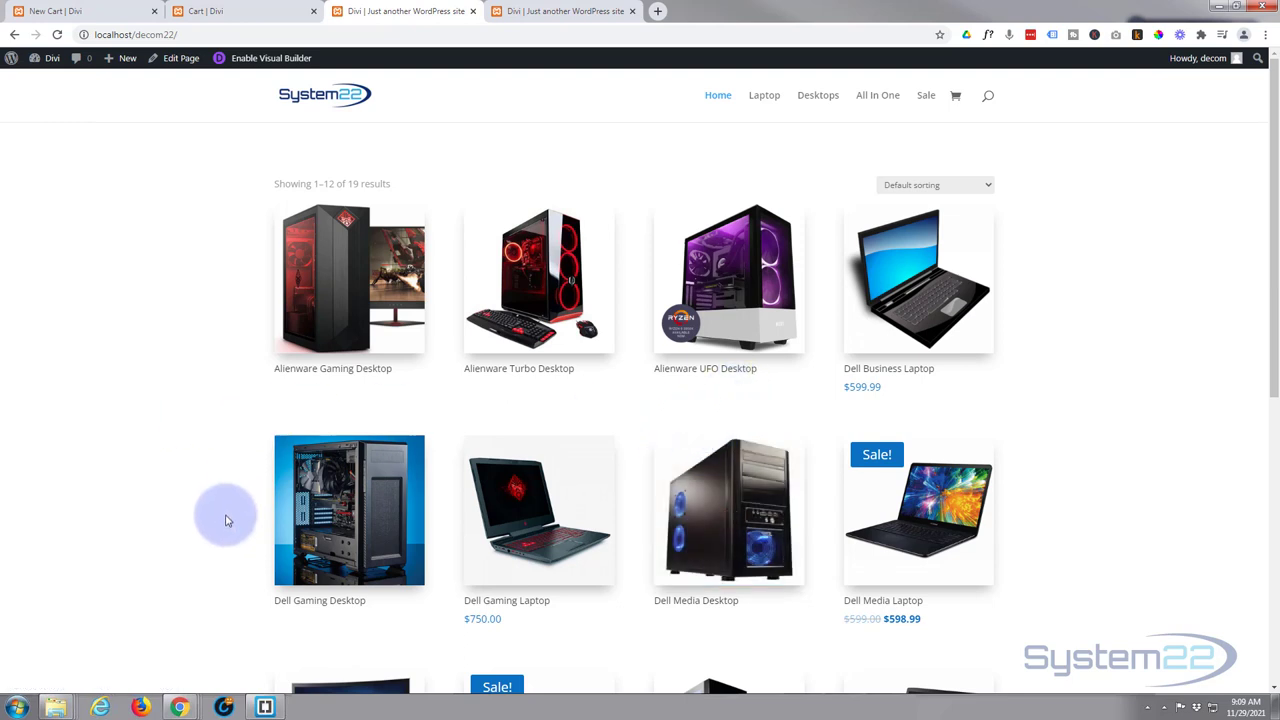
click(957, 100)
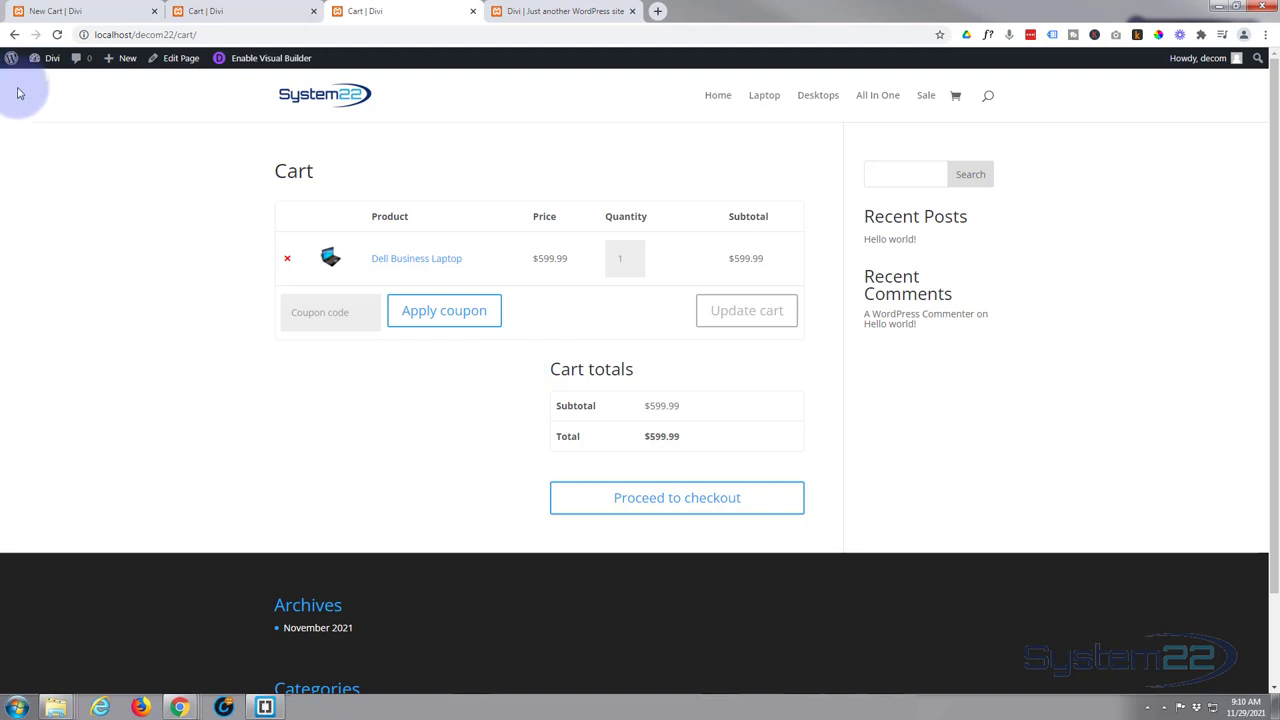
Step: Return to the WordPress dashboard and open the Advanced page setup in the WooCommerce settings
mouse_move(34, 70)
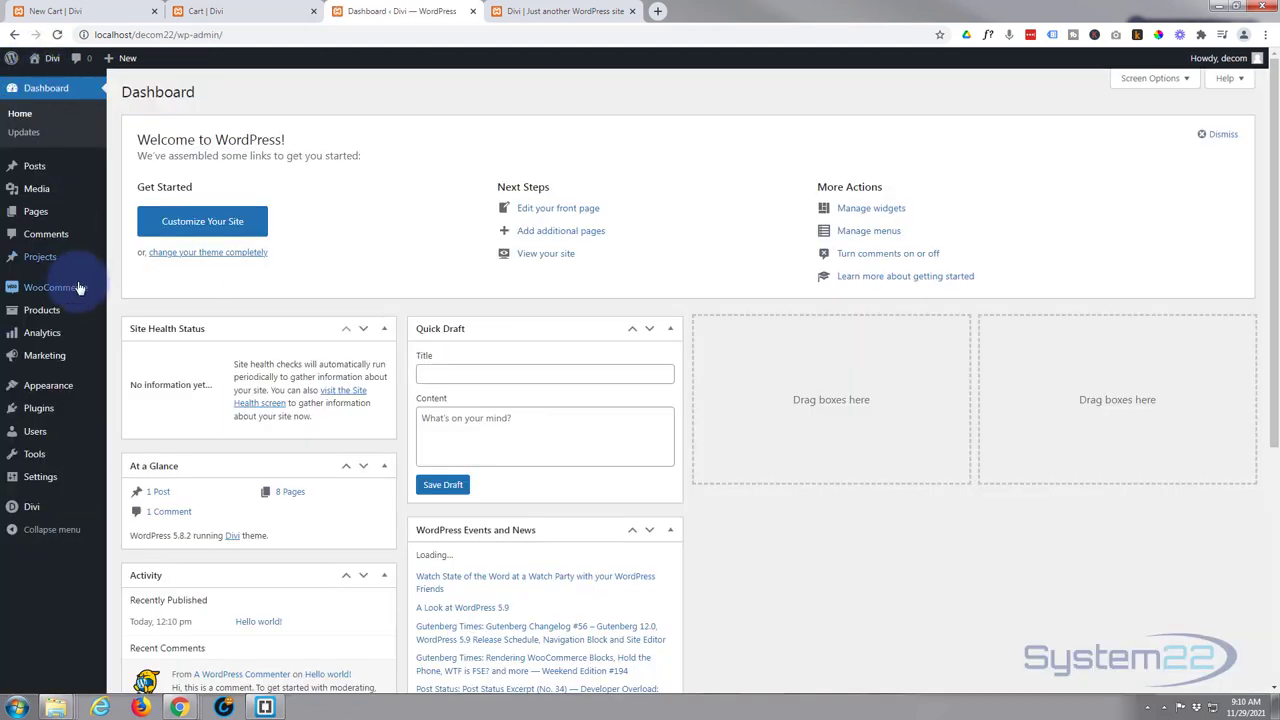
mouse_move(71, 288)
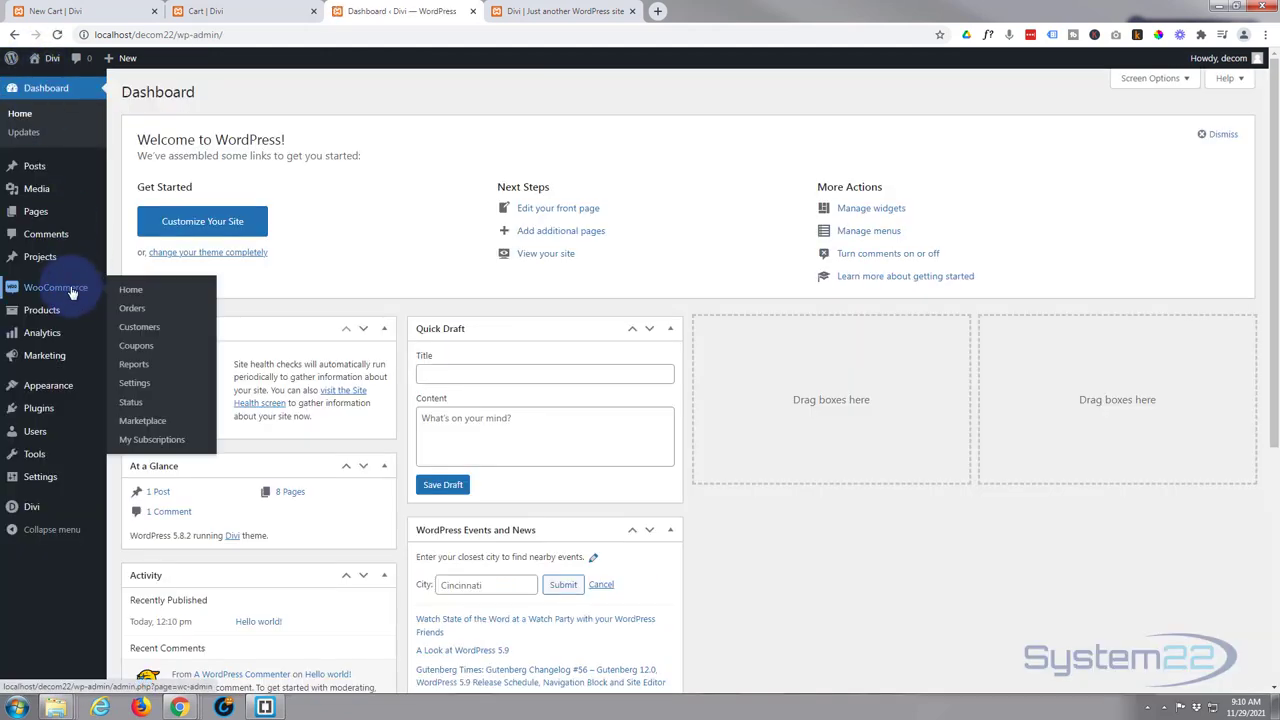
click(136, 386)
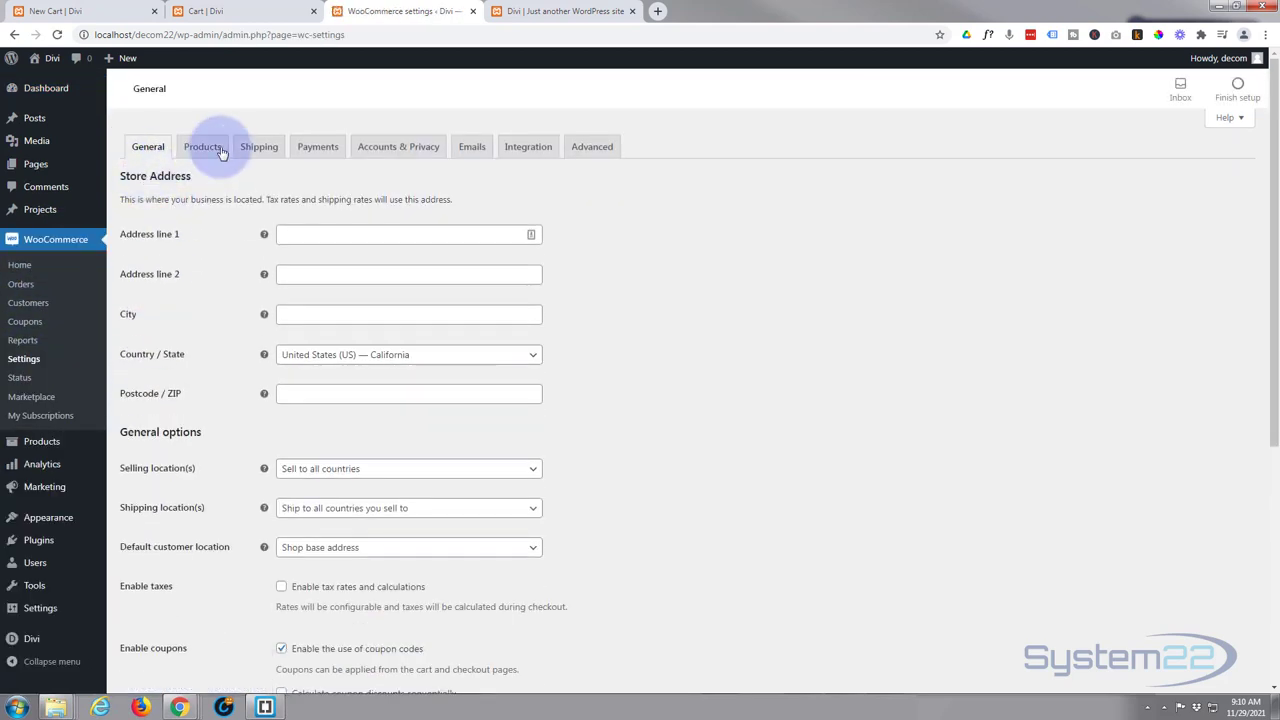
click(600, 148)
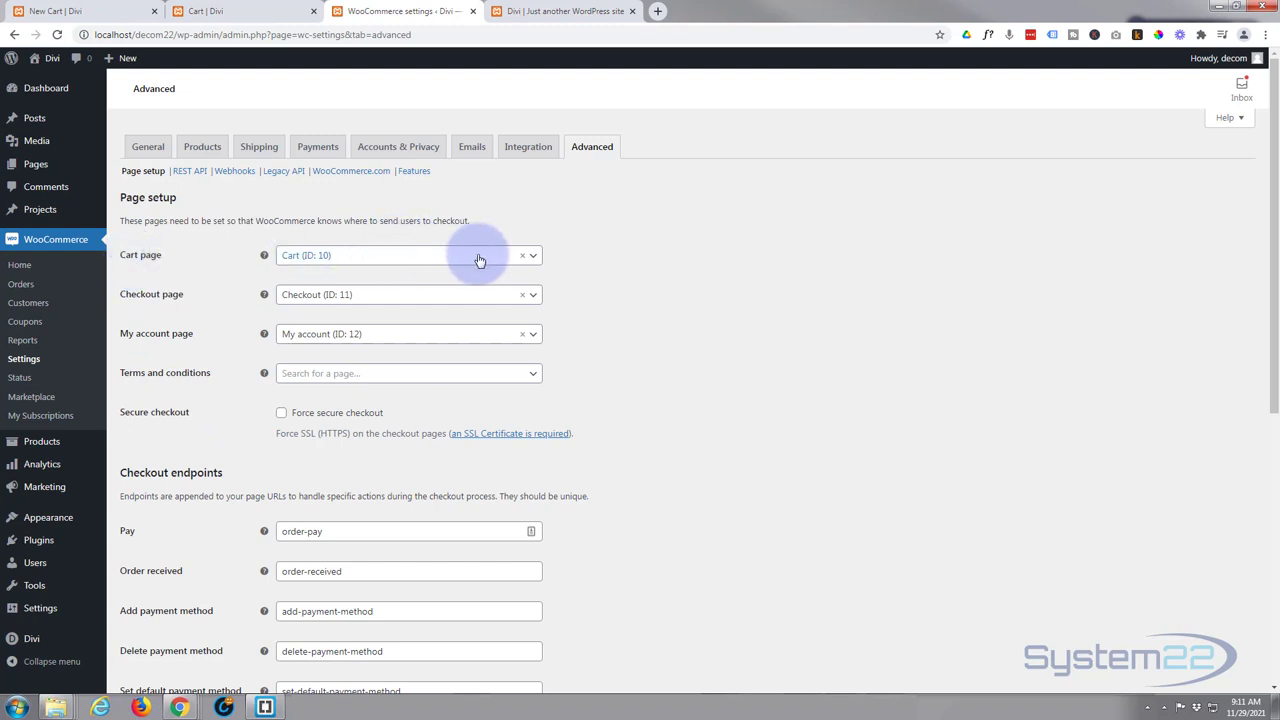
Step: Assign New Cart (ID: 943) as the WooCommerce cart page and save the changes
click(533, 258)
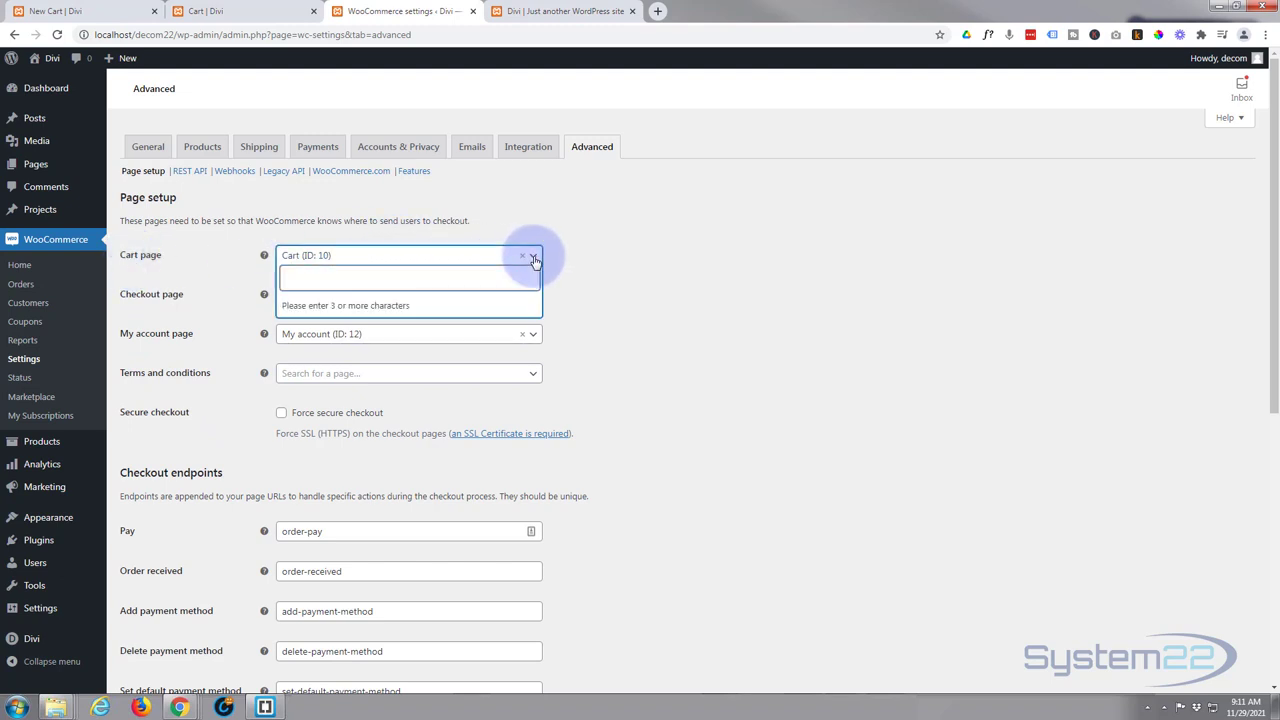
text(new)
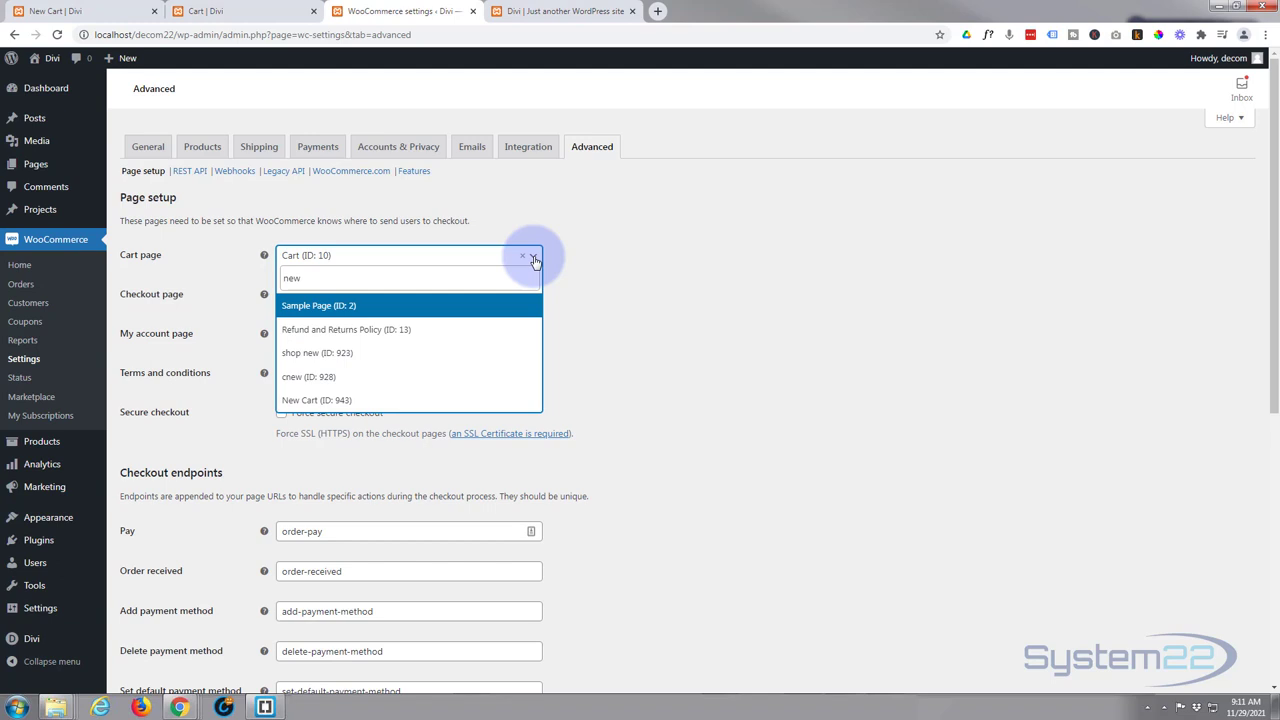
click(371, 403)
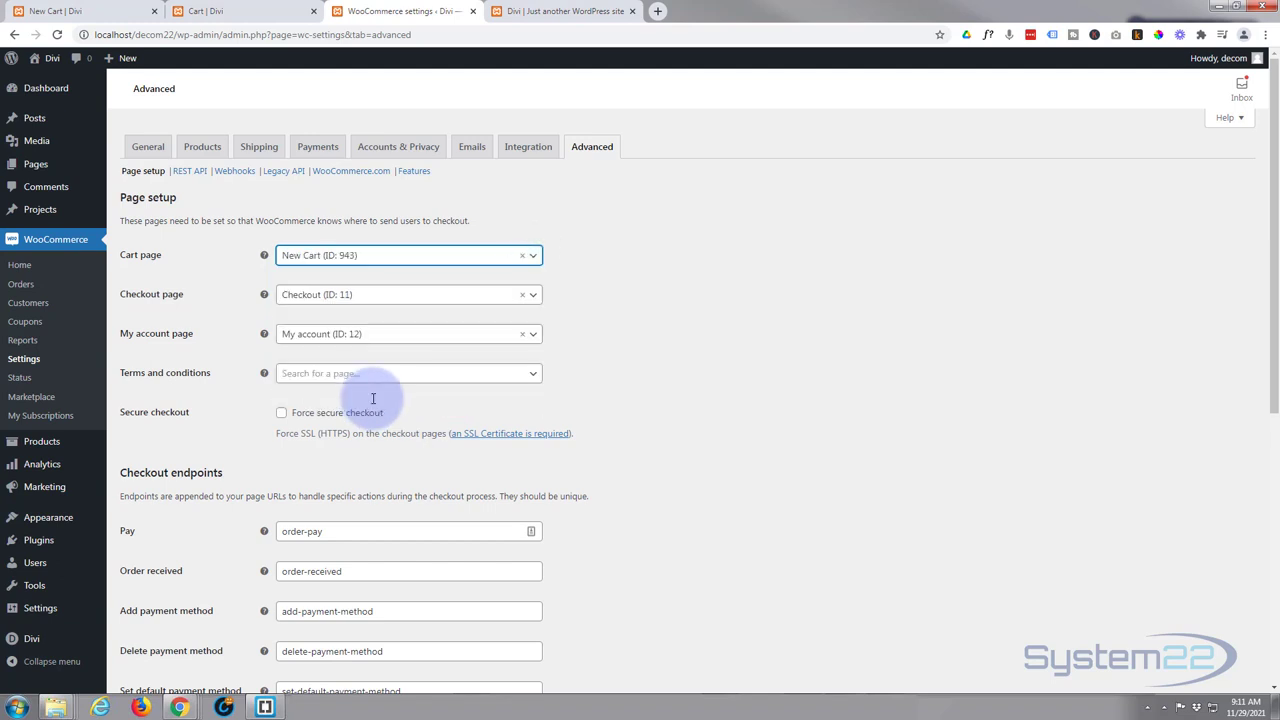
scroll(372, 400, down, 5)
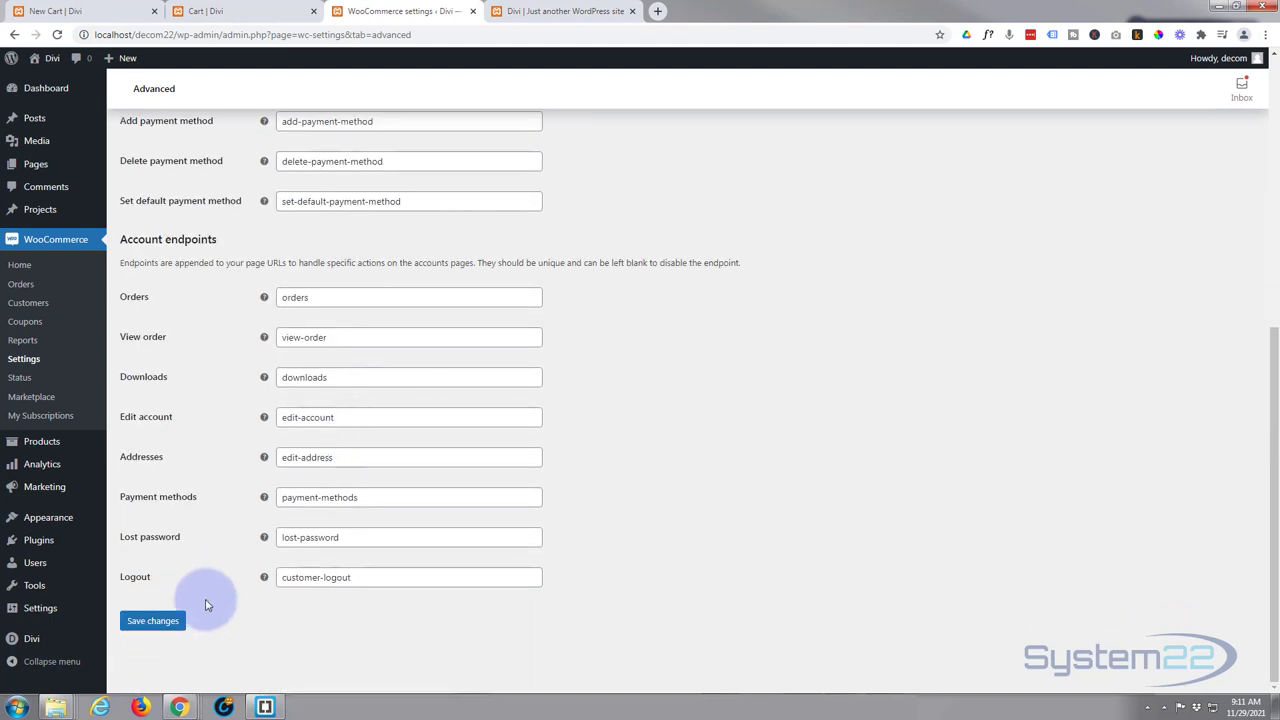
click(160, 621)
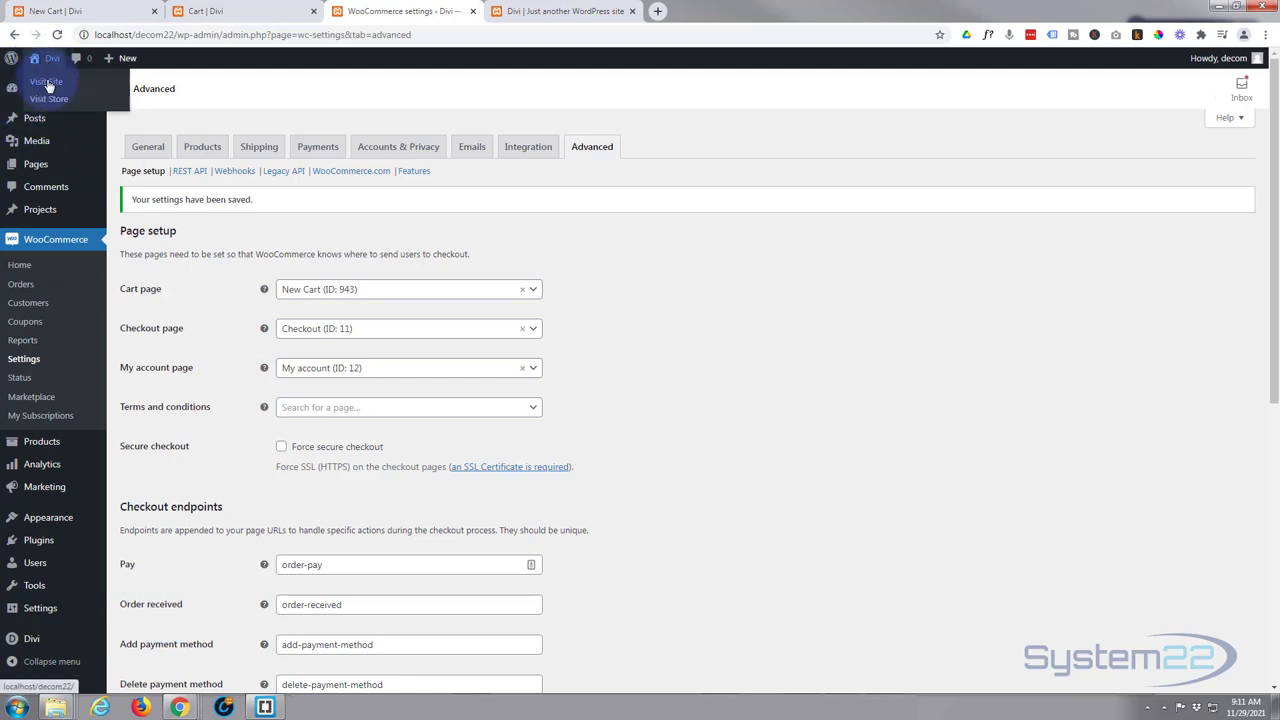
Step: Open the storefront in a new browser tab and go to its cart to check the new page assignment
middle_click(46, 81)
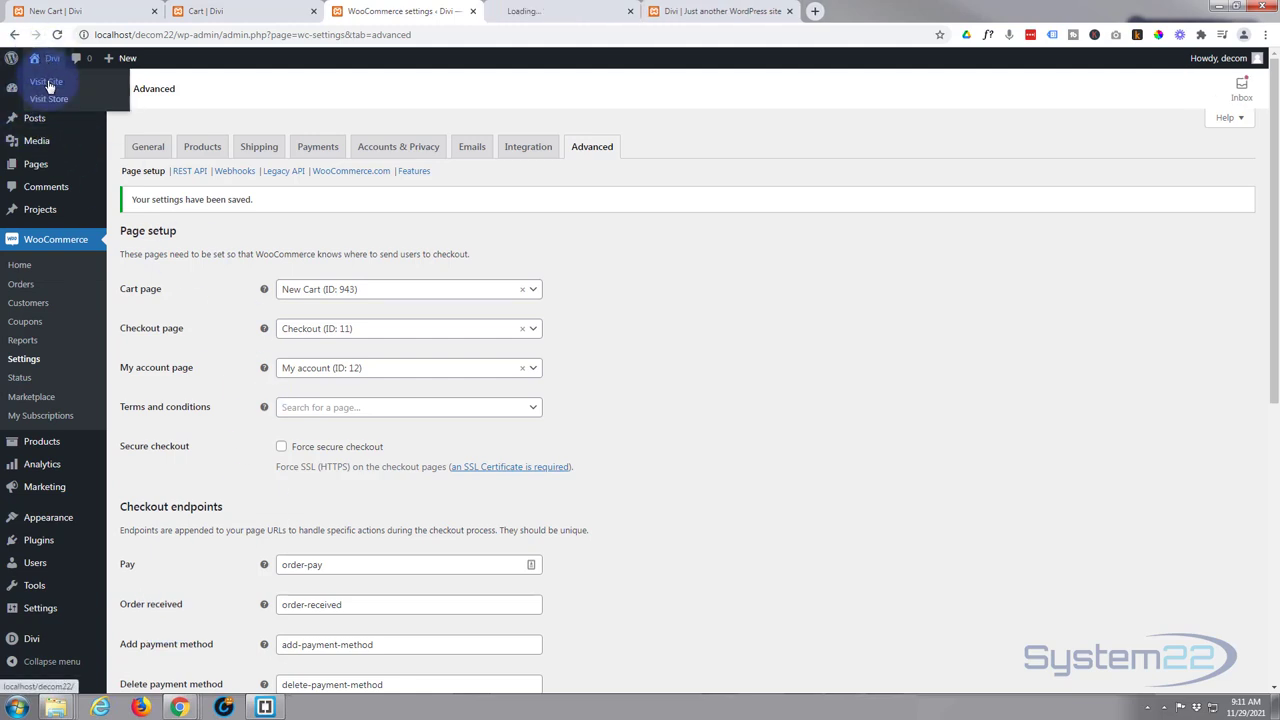
click(558, 11)
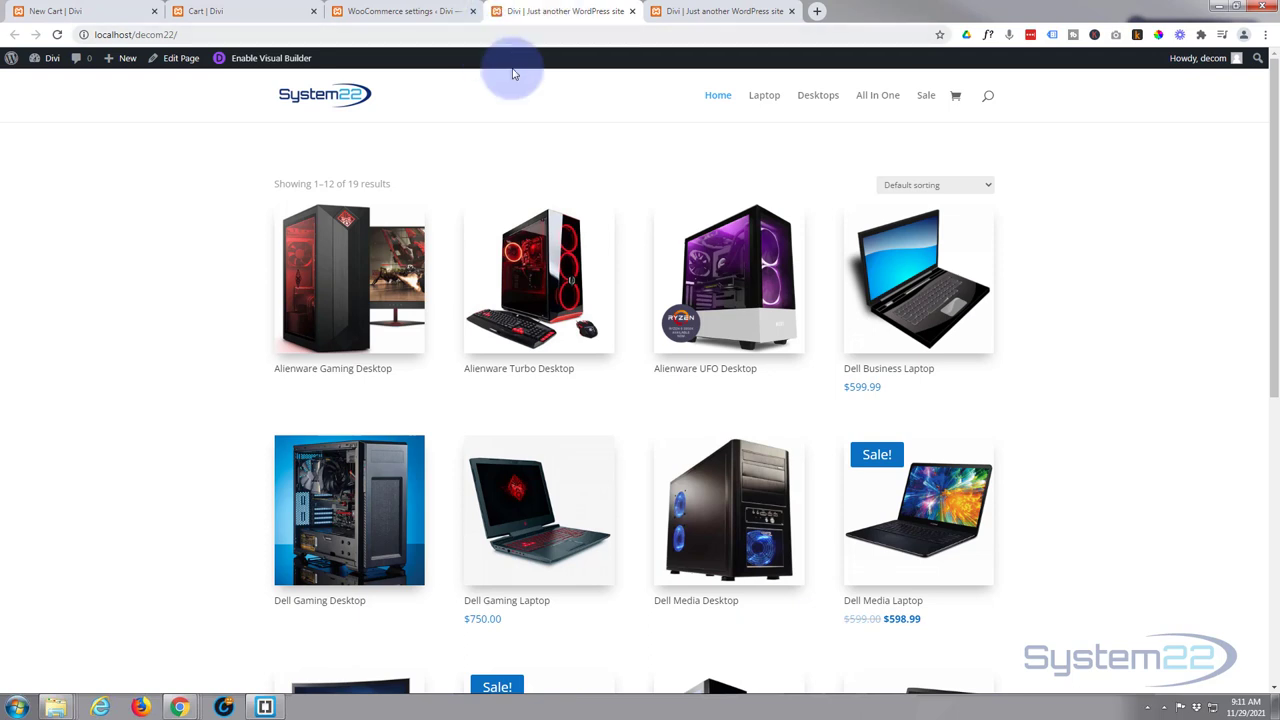
click(957, 99)
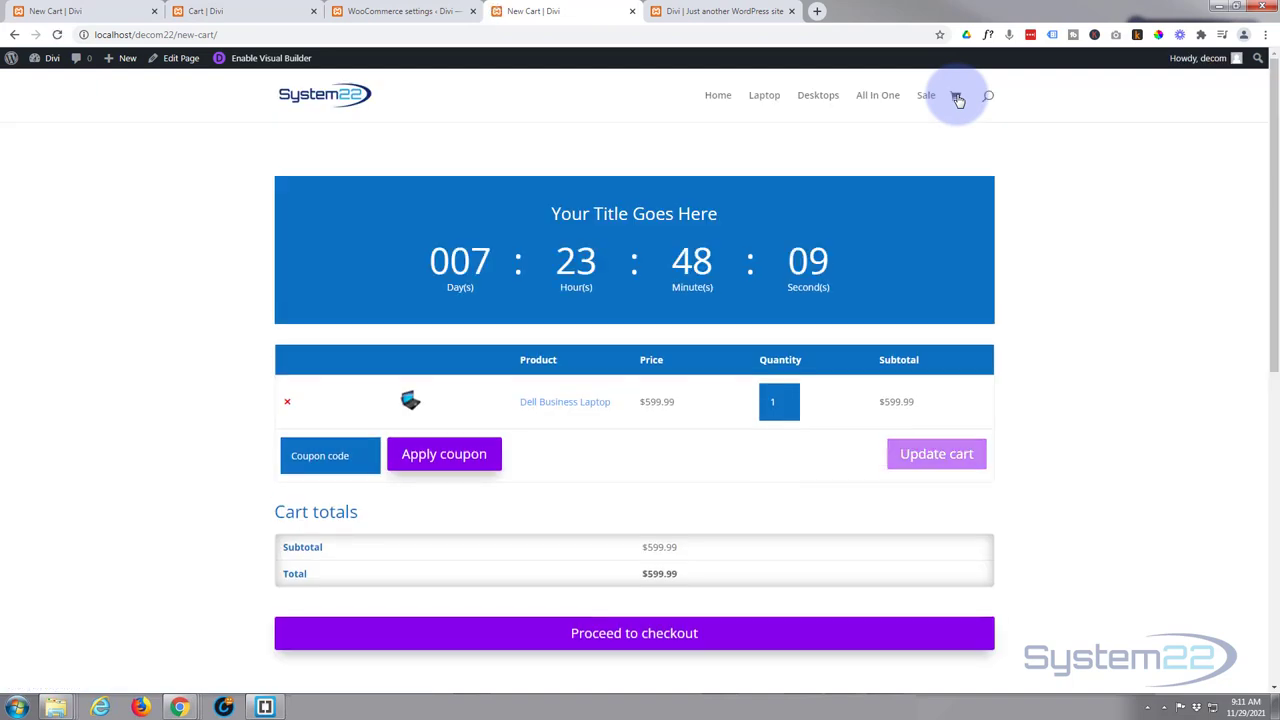
Step: Examine the live cart page from the countdown timer through the cart products and totals to the related products
scroll(137, 249, down, 4)
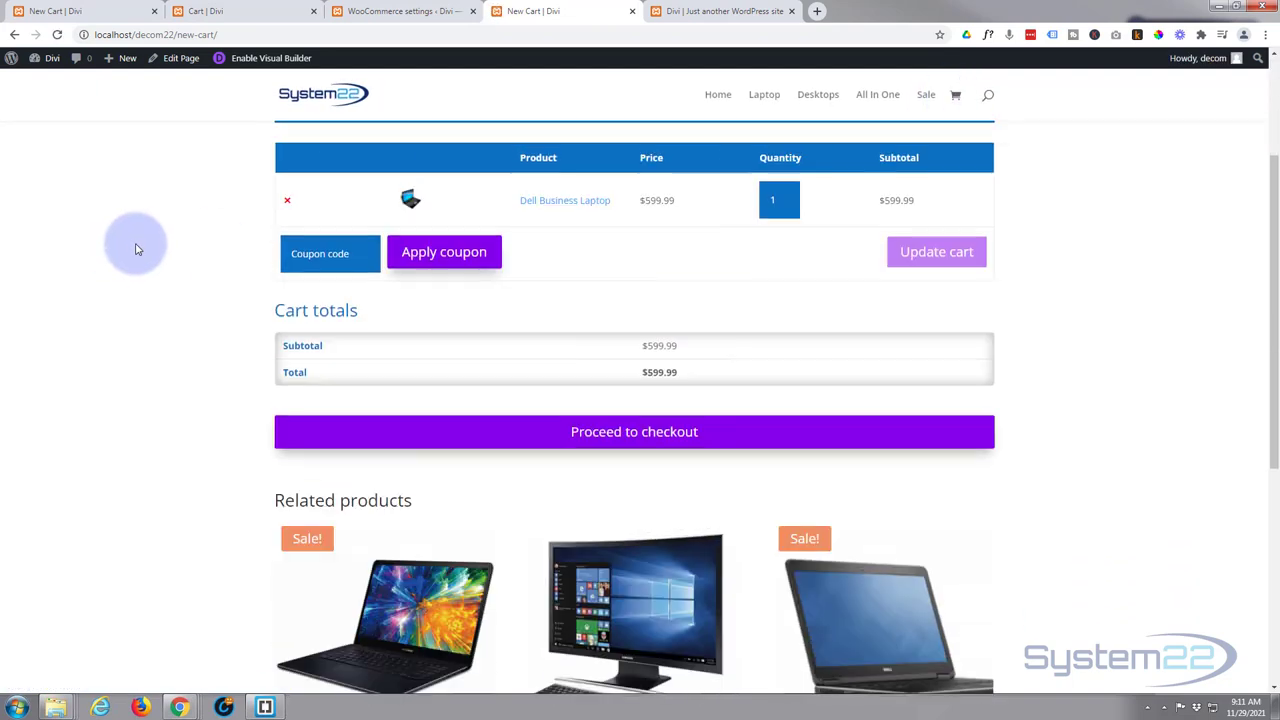
scroll(137, 249, down, 2)
scroll(138, 249, up, 6)
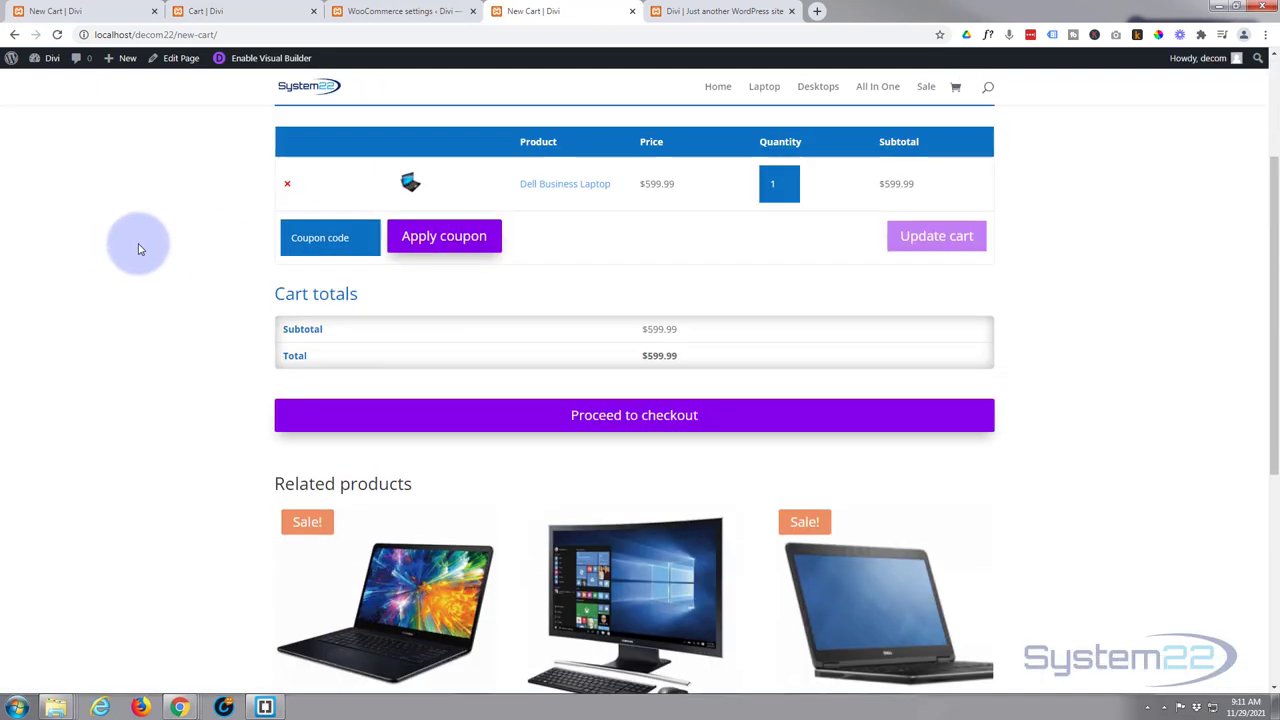
scroll(141, 249, down, 2)
scroll(141, 247, up, 2)
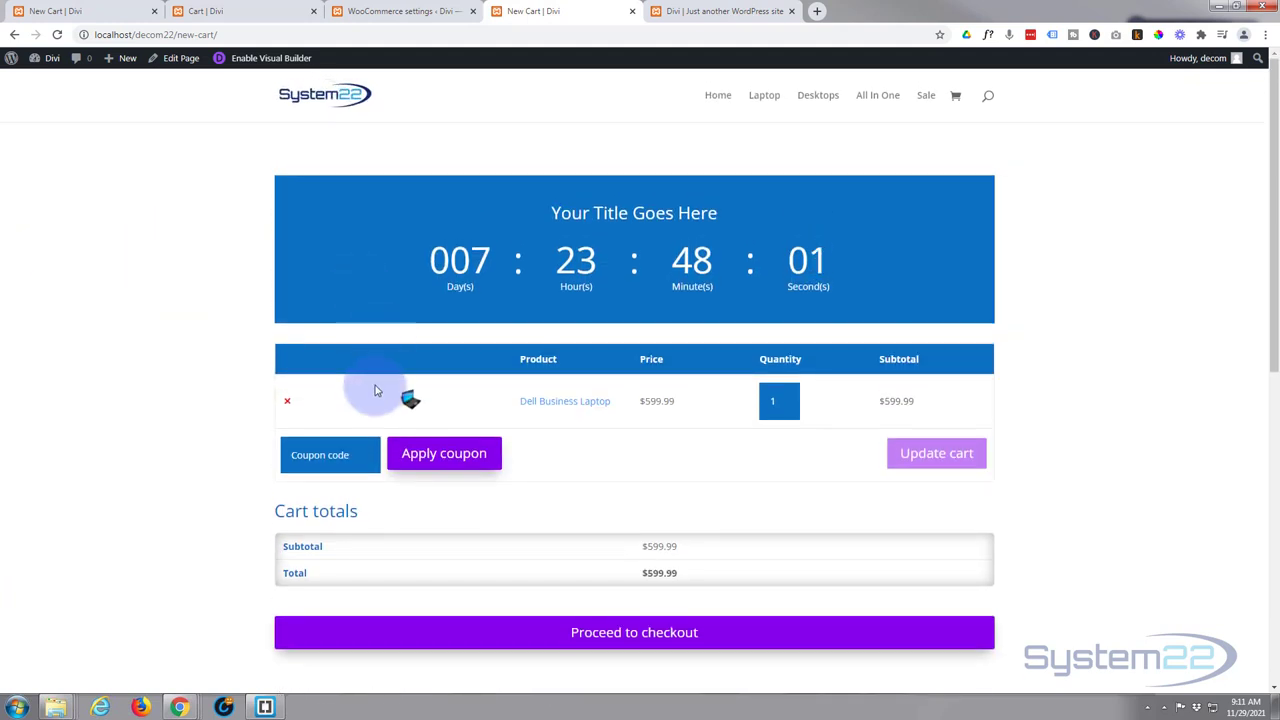
scroll(219, 357, down, 2)
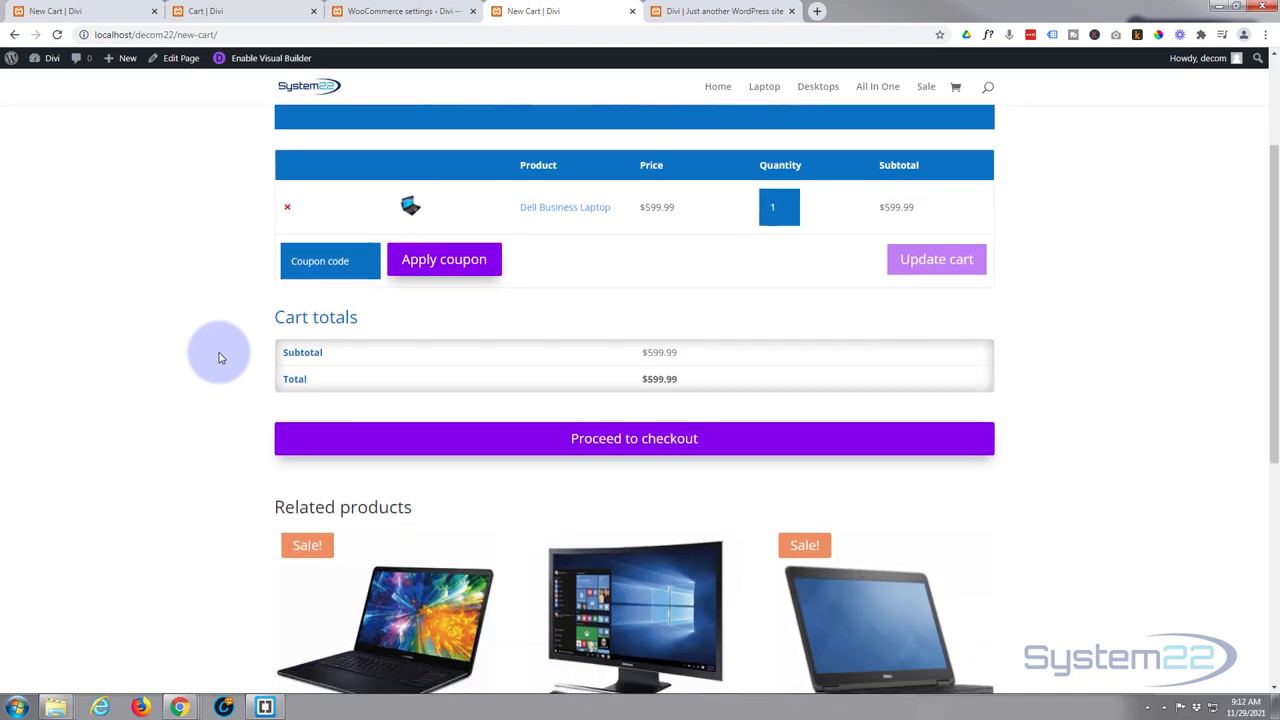
scroll(219, 357, up, 2)
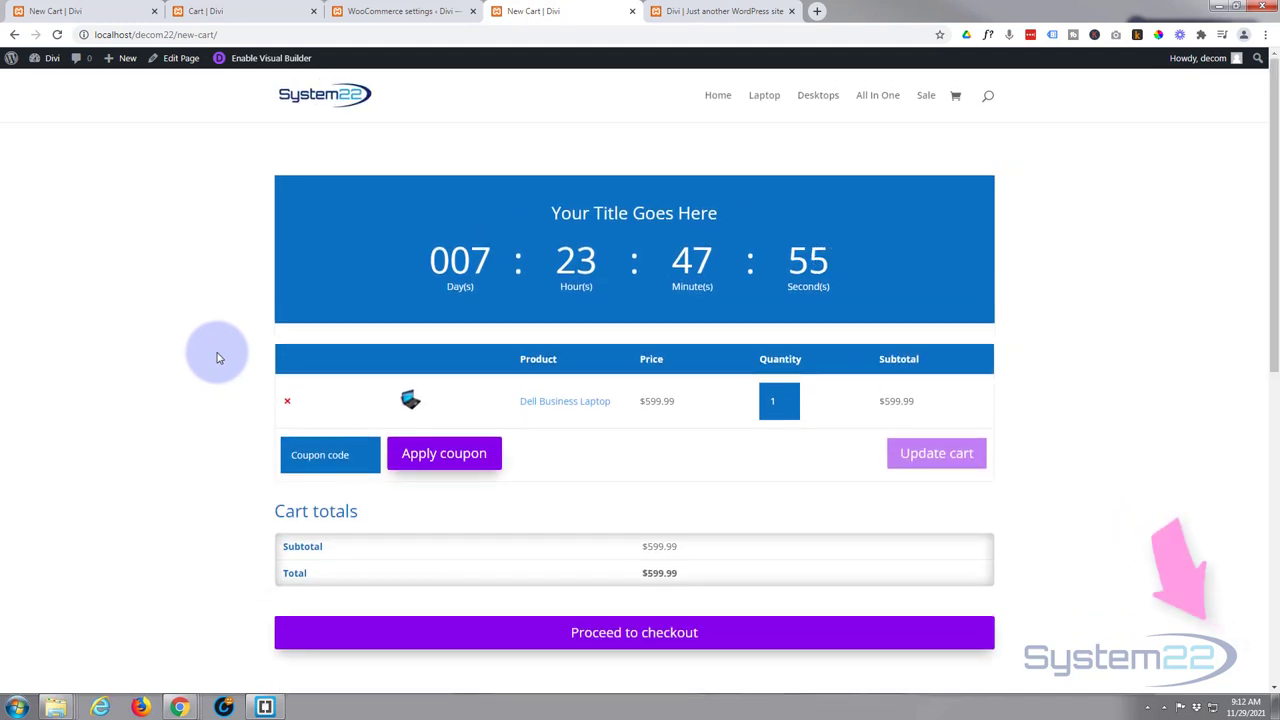
scroll(219, 357, down, 4)
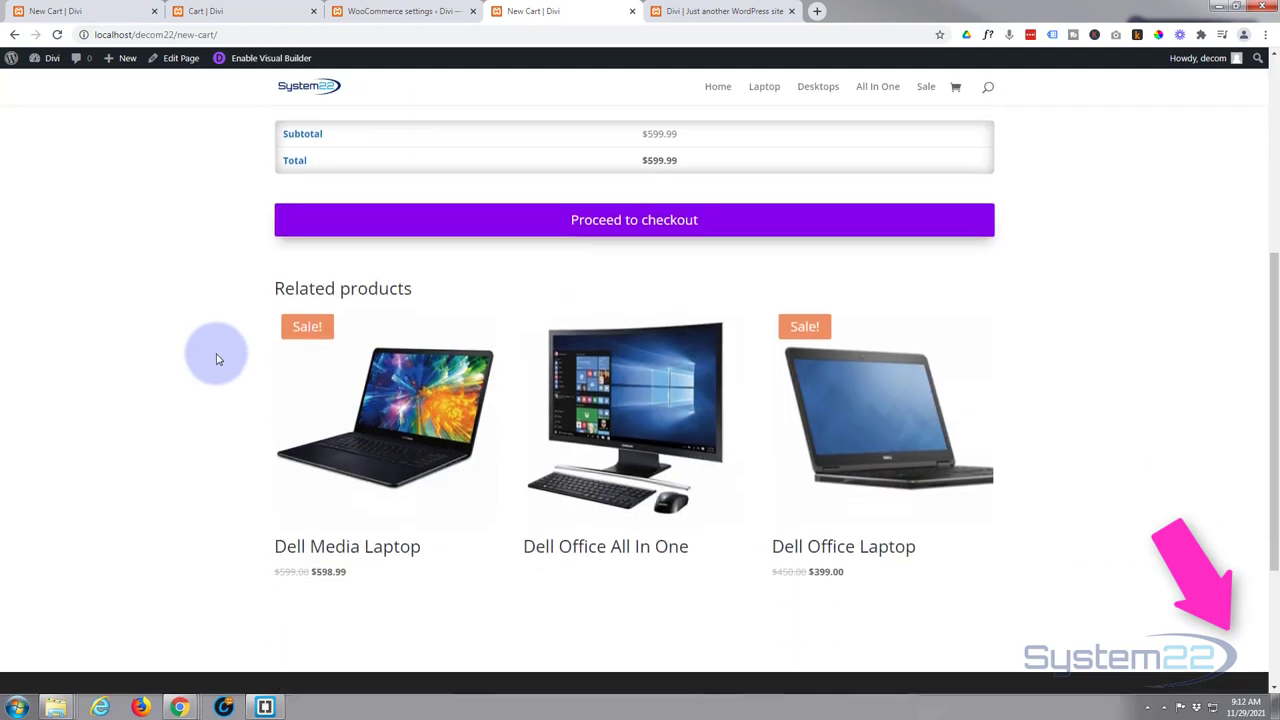
scroll(217, 359, up, 4)
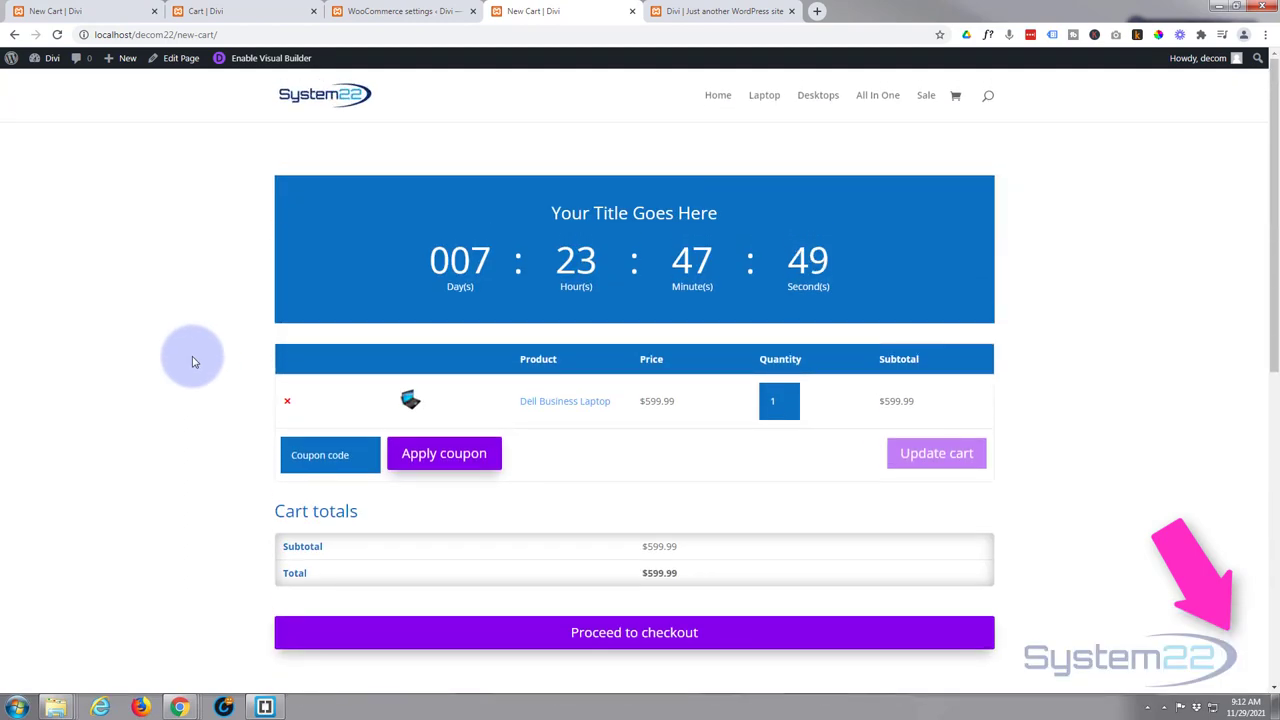